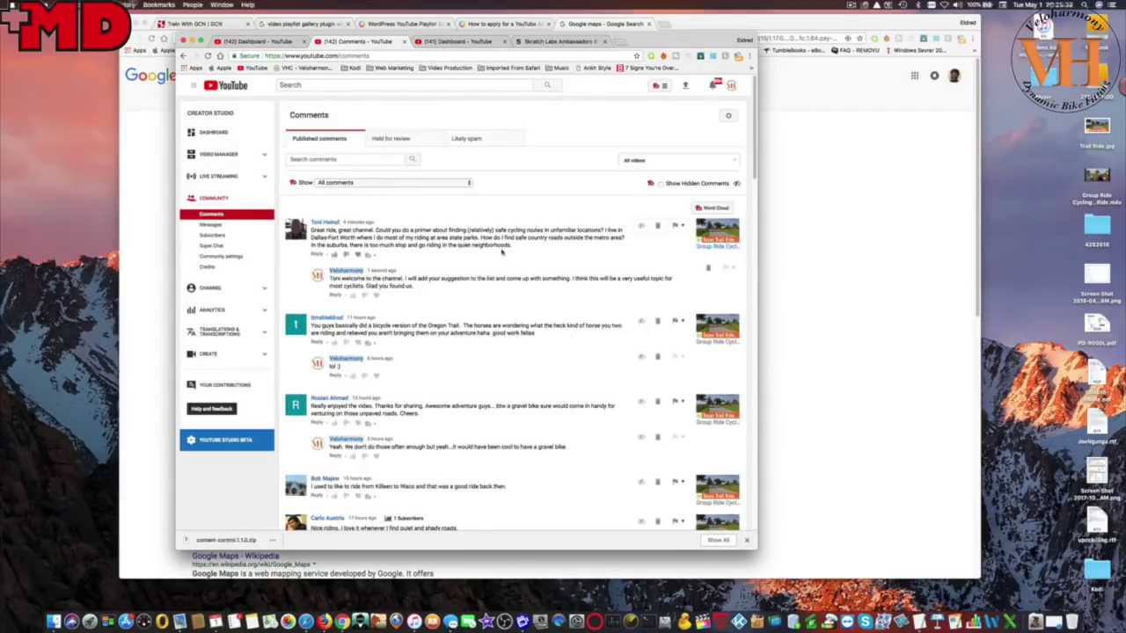
Step: Open the Google Maps website from the search results and enlarge the browser window
left_click(825, 169)
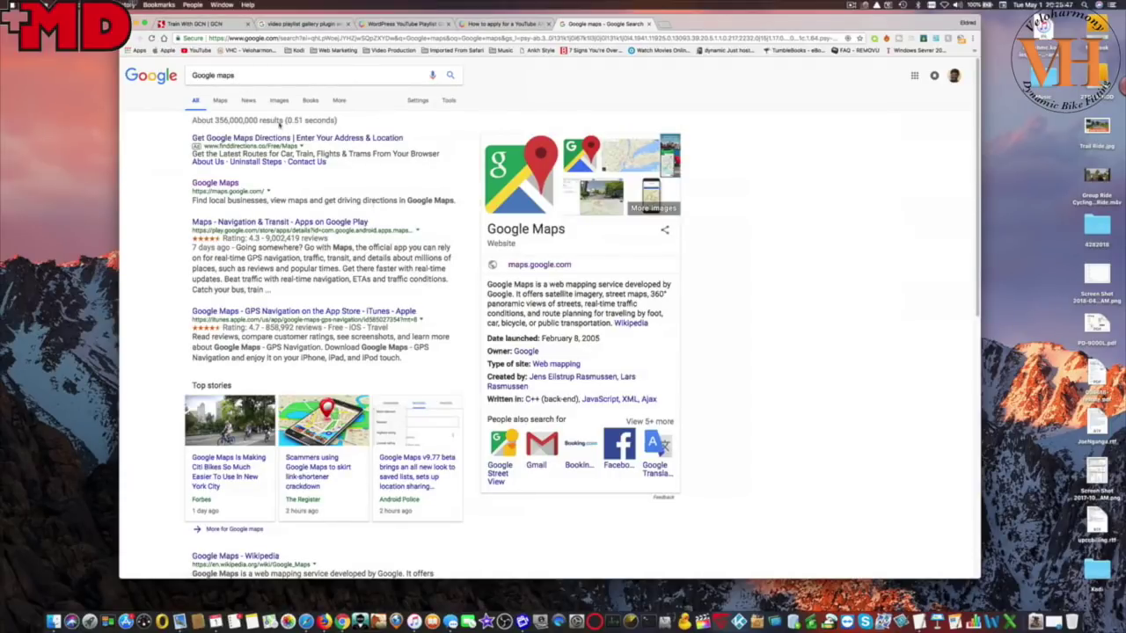
left_click(549, 268)
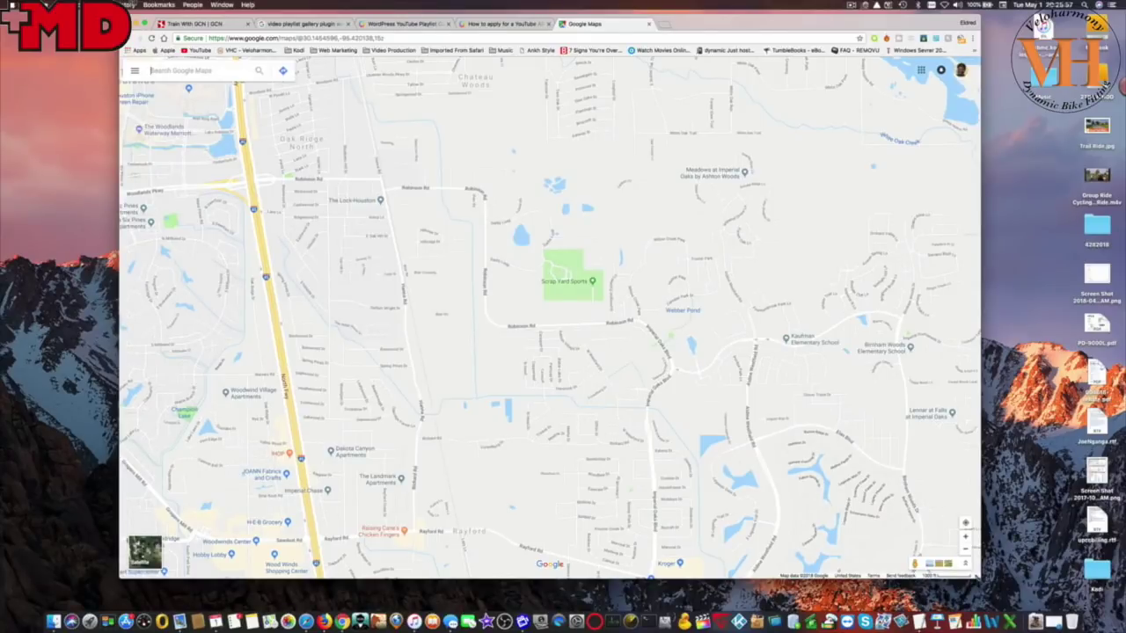
left_click_drag(977, 578, 1014, 599)
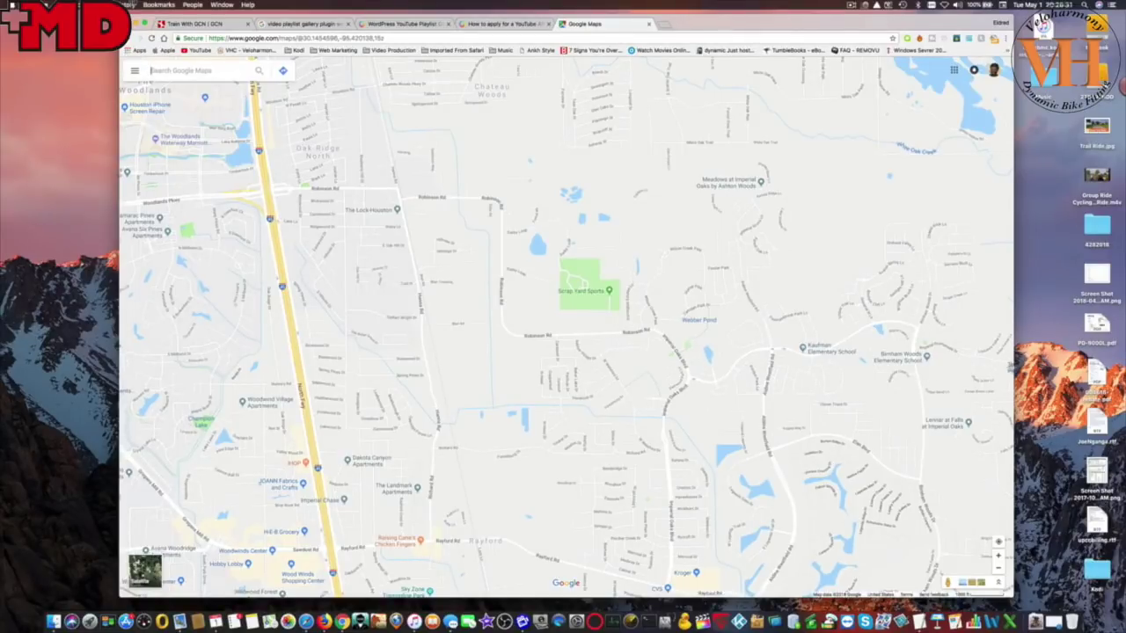
left_click_drag(1012, 367, 1048, 368)
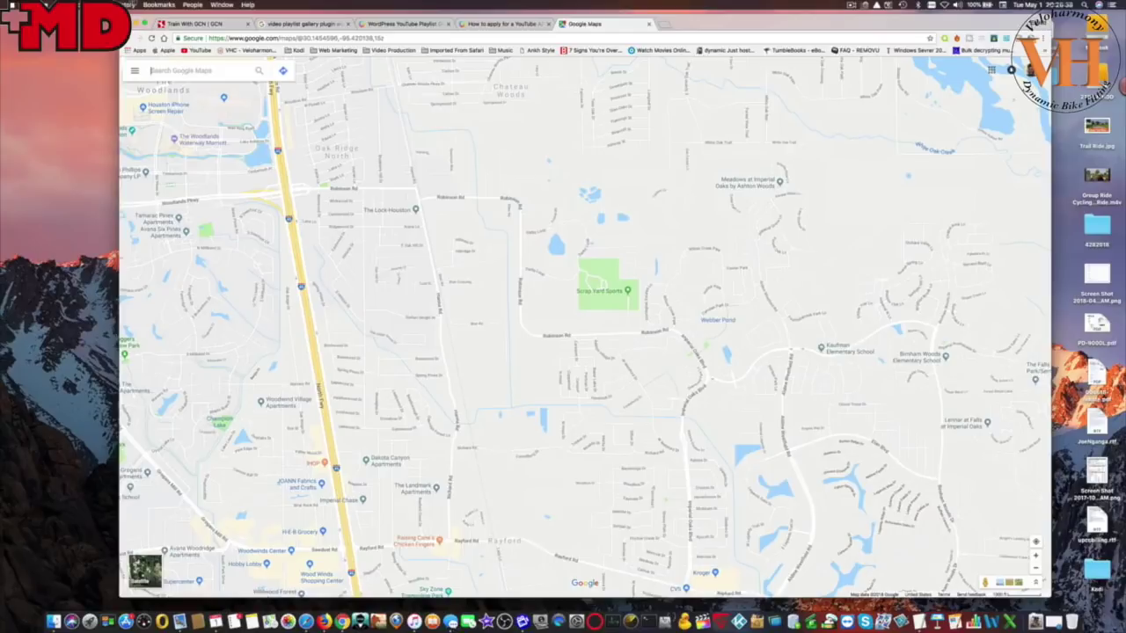
Step: Search the map for Dallas, TX, close its place details and enlarge the browser window slightly
left_click(176, 70)
type("dallas")
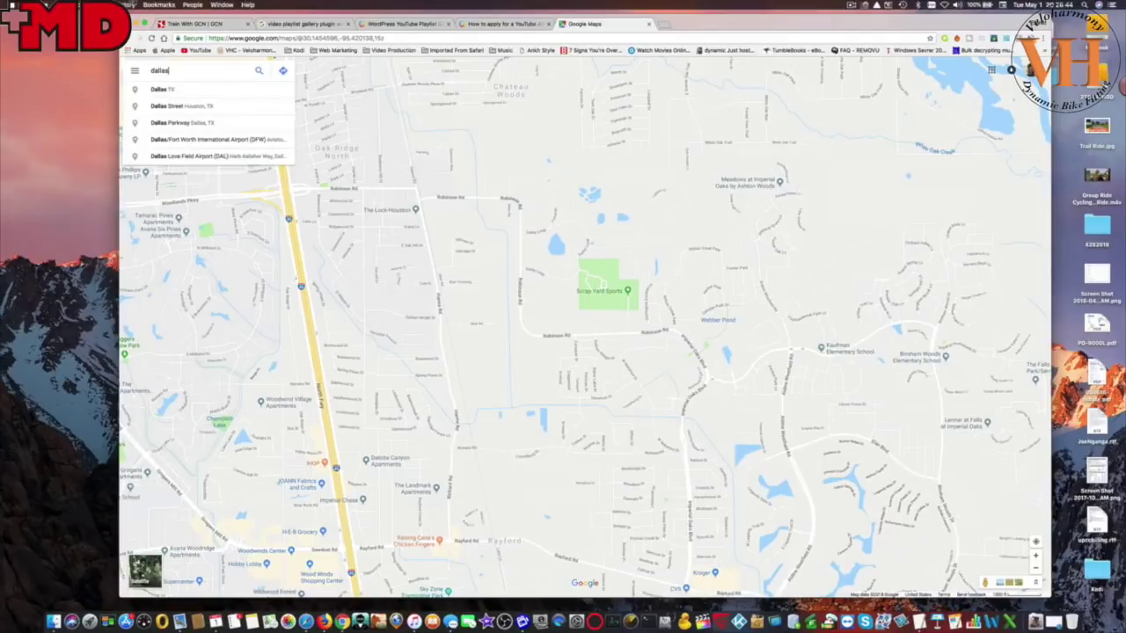
left_click(171, 91)
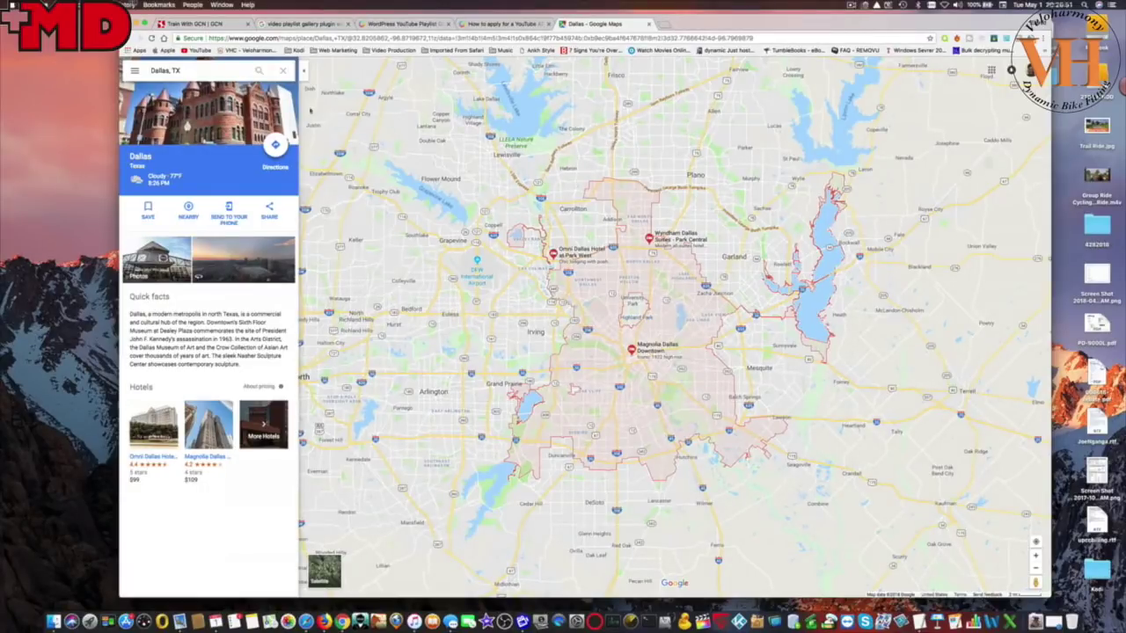
left_click(282, 71)
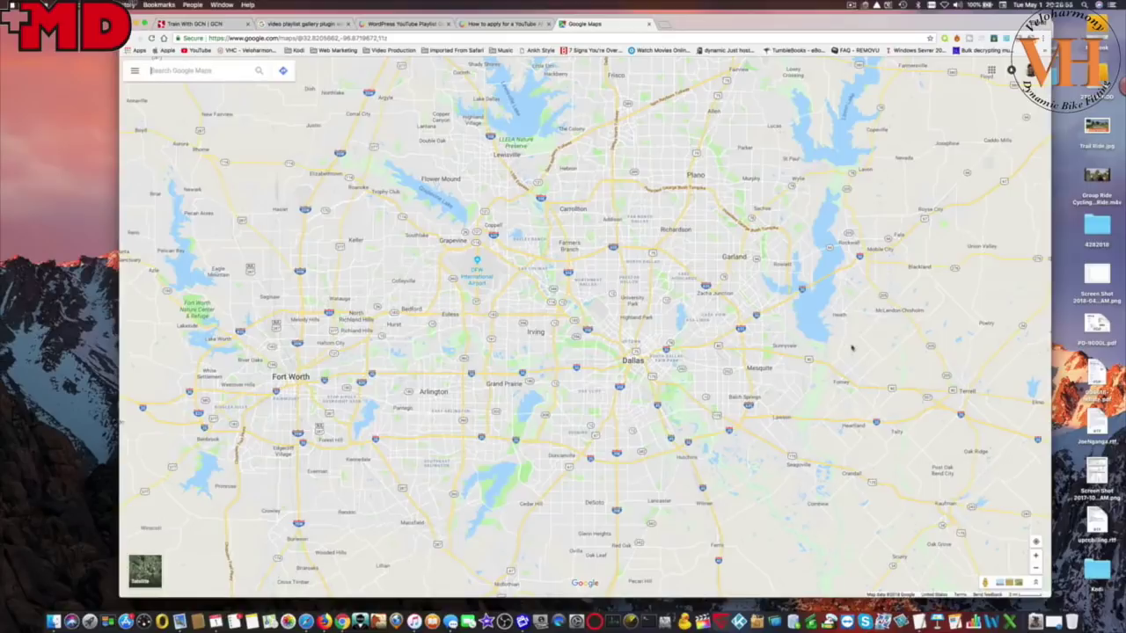
left_click_drag(1050, 597, 1066, 606)
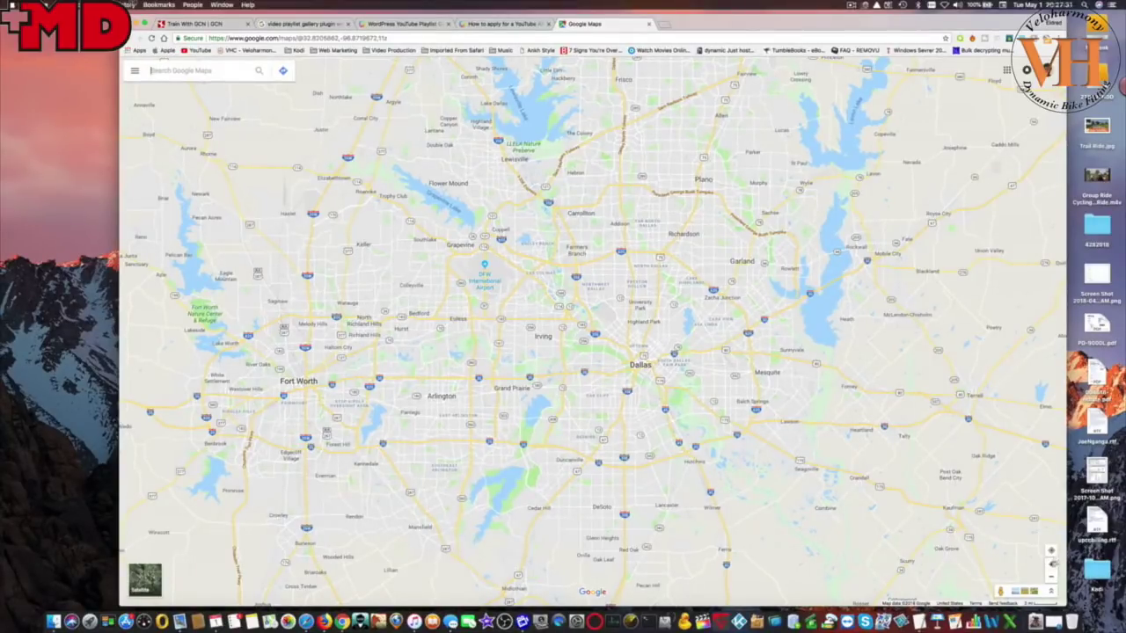
Step: Examine the road network between Dallas, Irving and Grand Prairie at closer map scales
left_click(1050, 566)
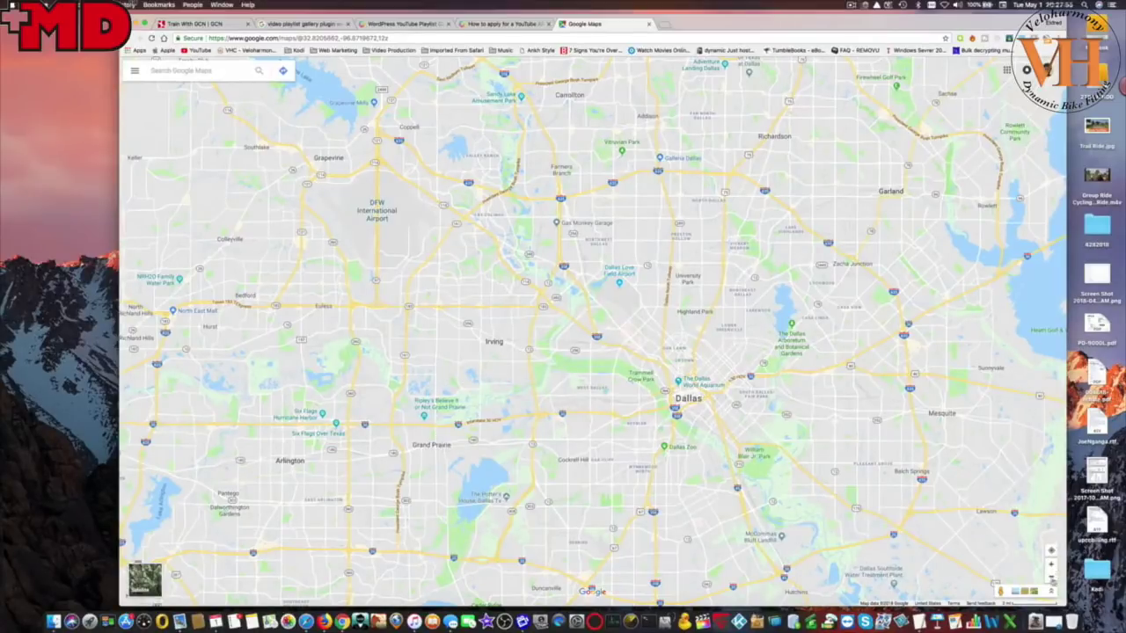
left_click(1051, 565)
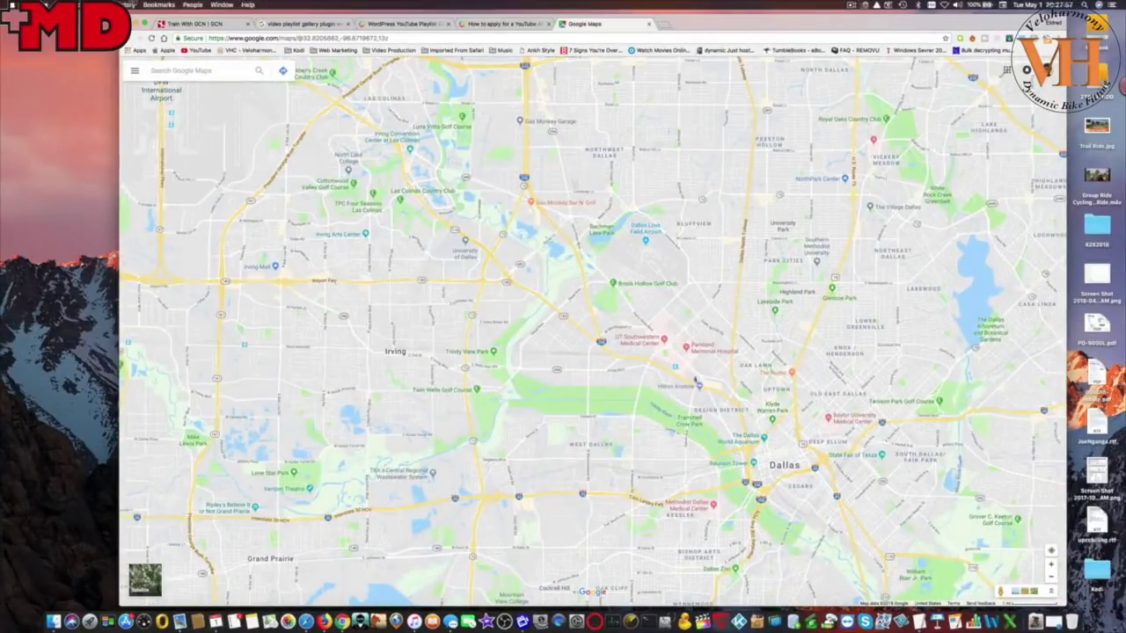
left_click_drag(460, 301, 664, 280)
left_click_drag(596, 390, 621, 432)
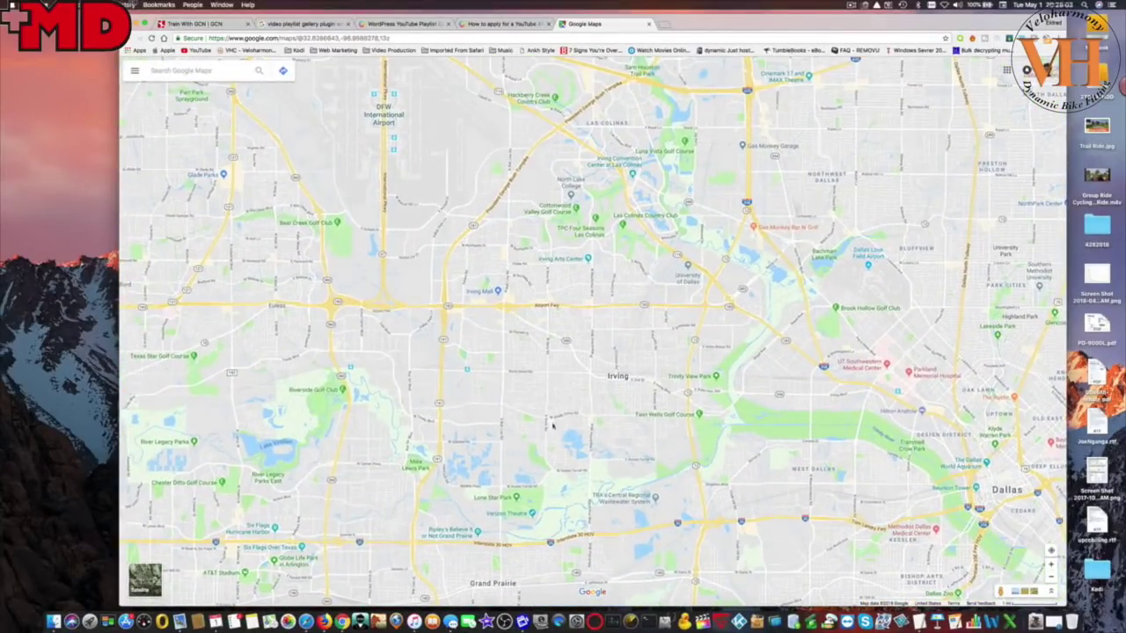
left_click_drag(574, 403, 586, 337)
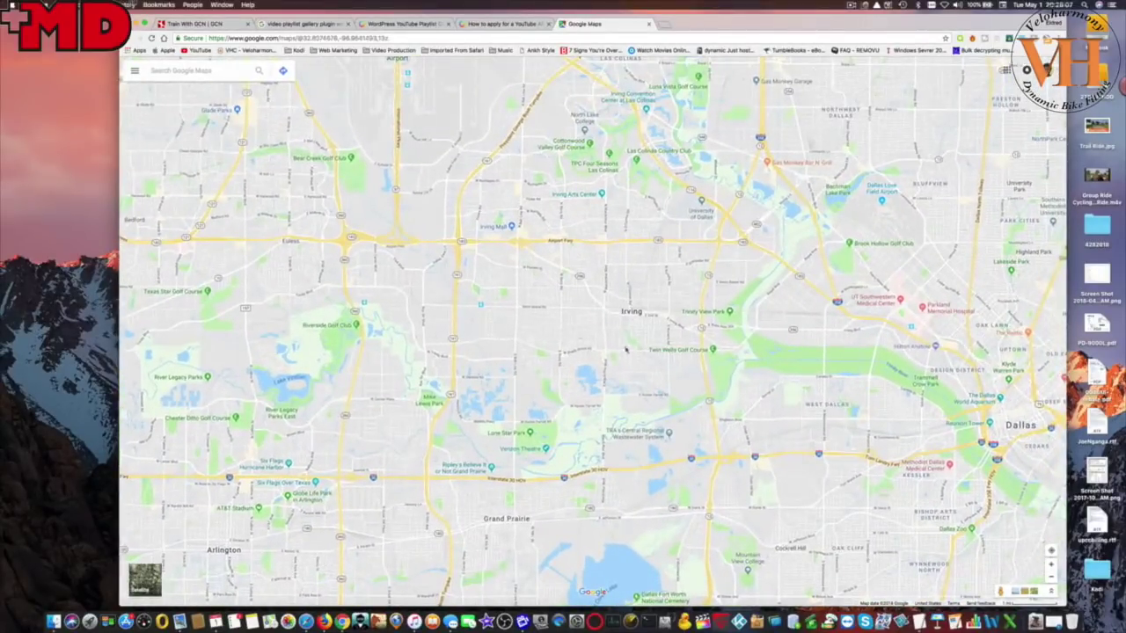
left_click(1050, 565)
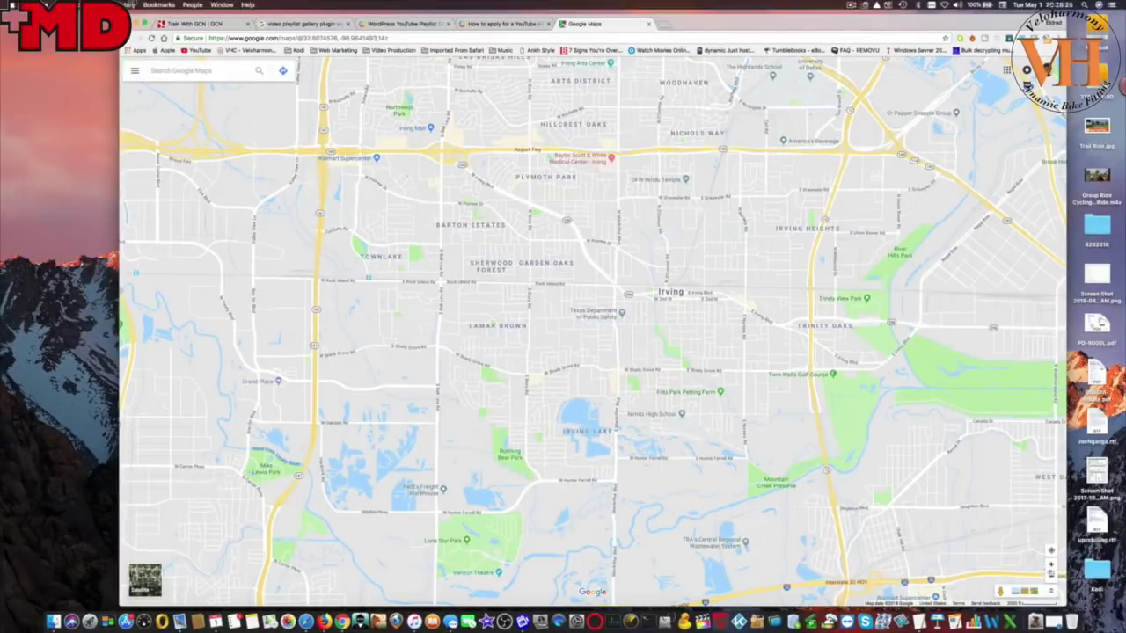
left_click(1050, 577)
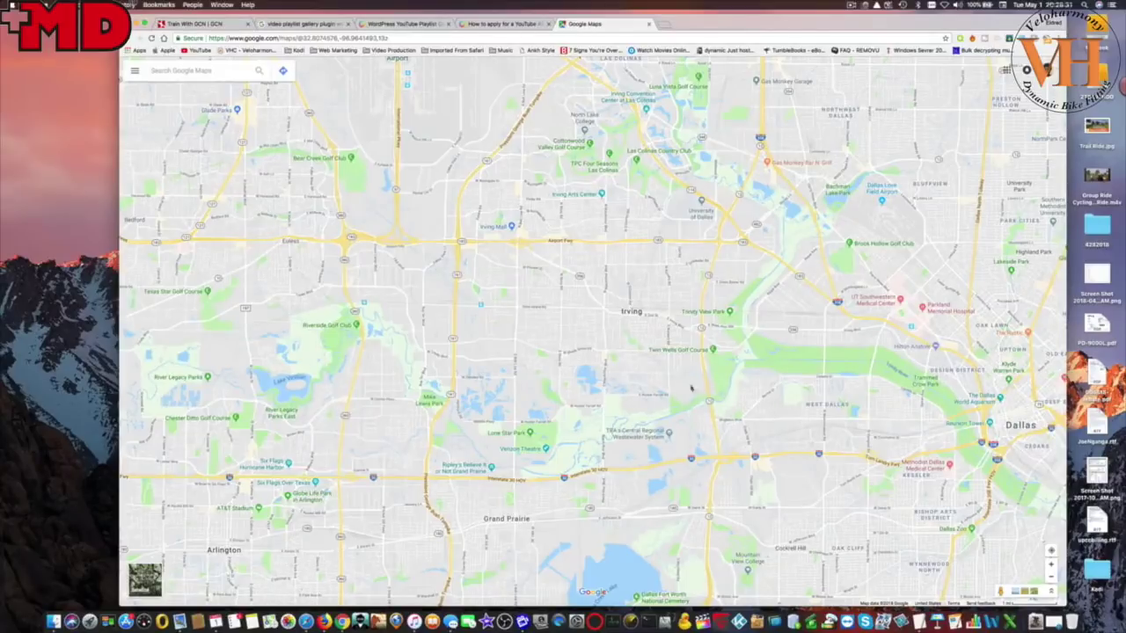
Step: Survey the map westward from Irving through Arlington and Fort Worth to the area around Weatherford
left_click_drag(554, 315, 725, 365)
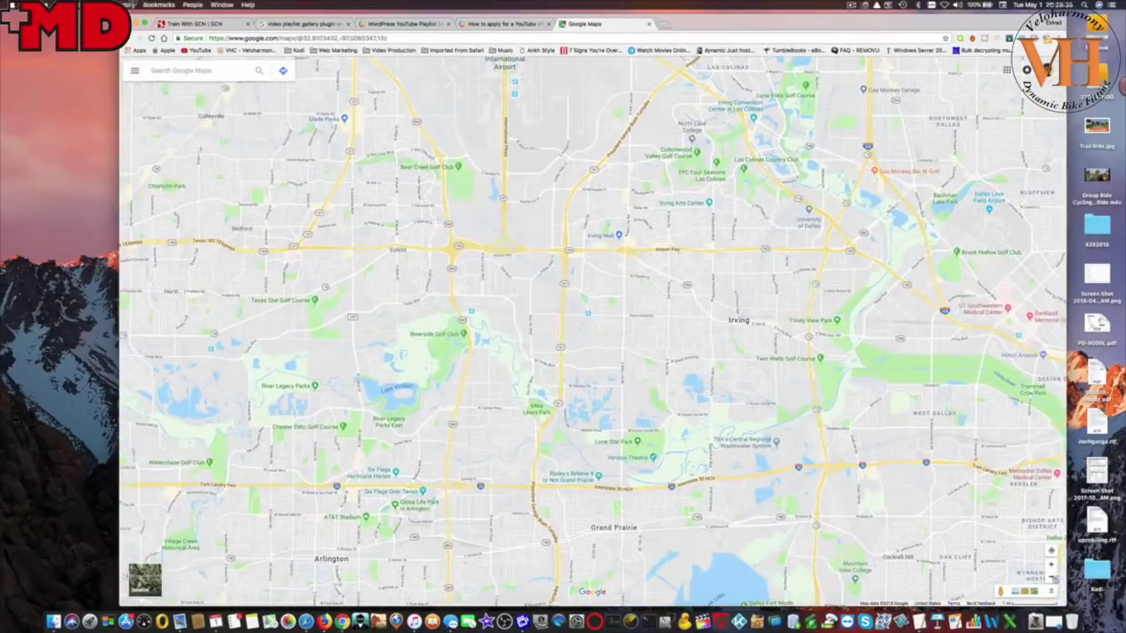
left_click(1050, 576)
left_click_drag(638, 367, 770, 336)
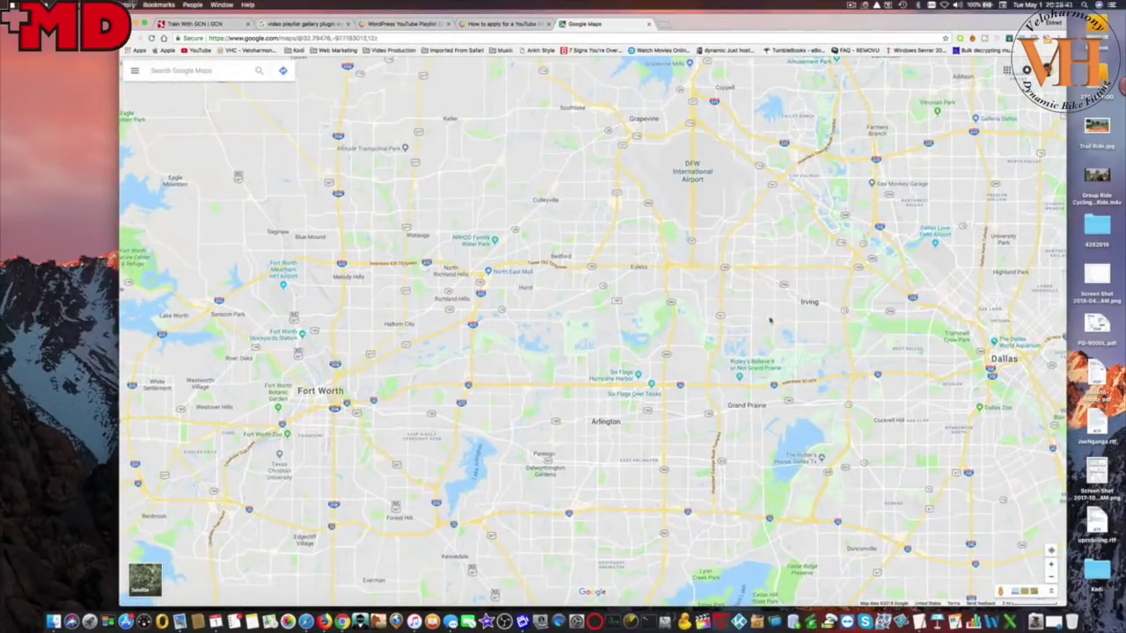
scroll(752, 337, "left", 5)
scroll(752, 337, "down", 2)
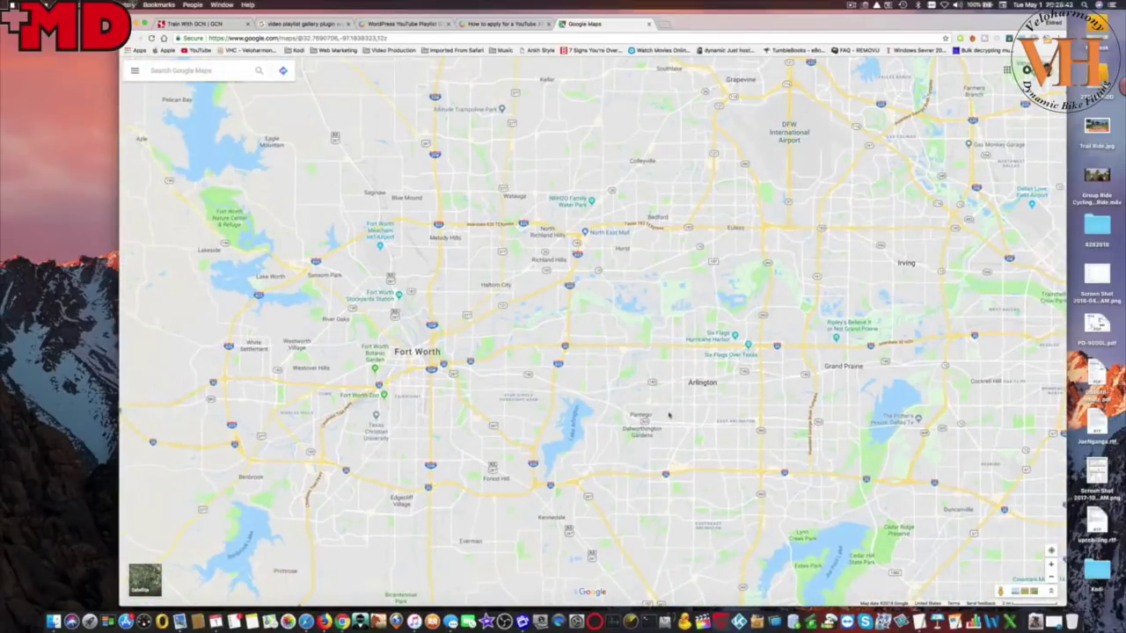
left_click_drag(673, 413, 727, 412)
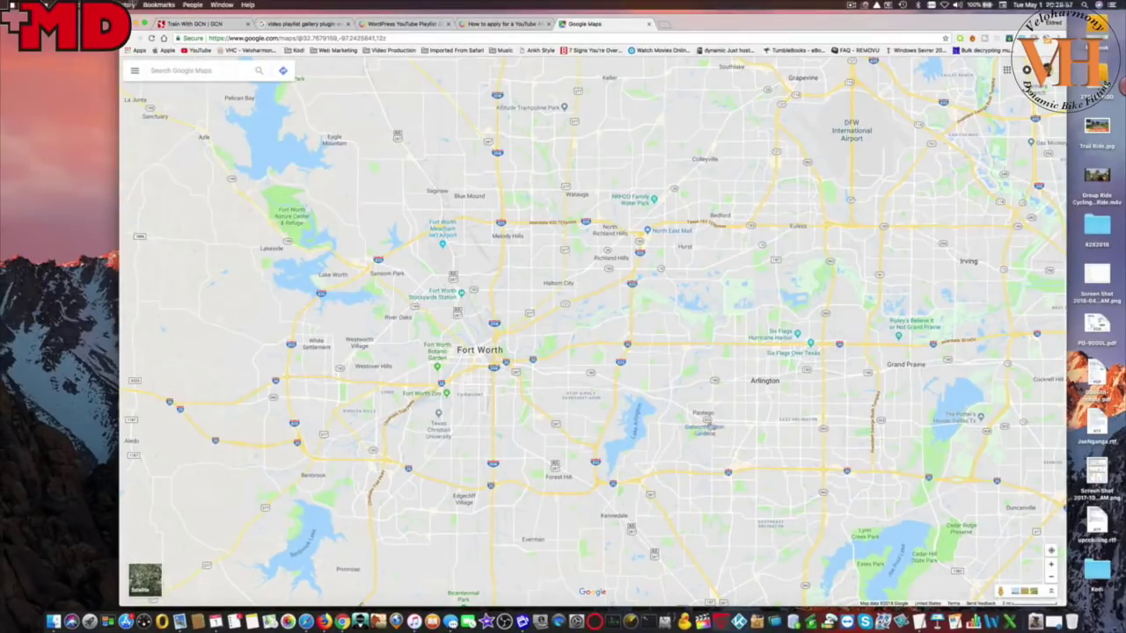
left_click_drag(549, 391, 752, 402)
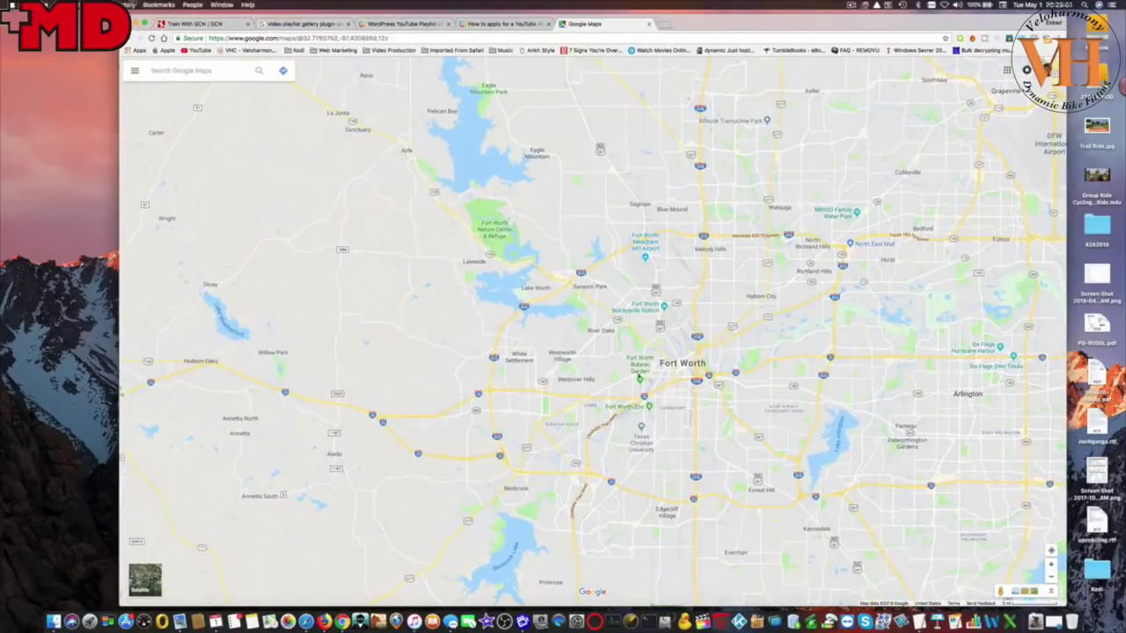
left_click_drag(685, 372, 772, 383)
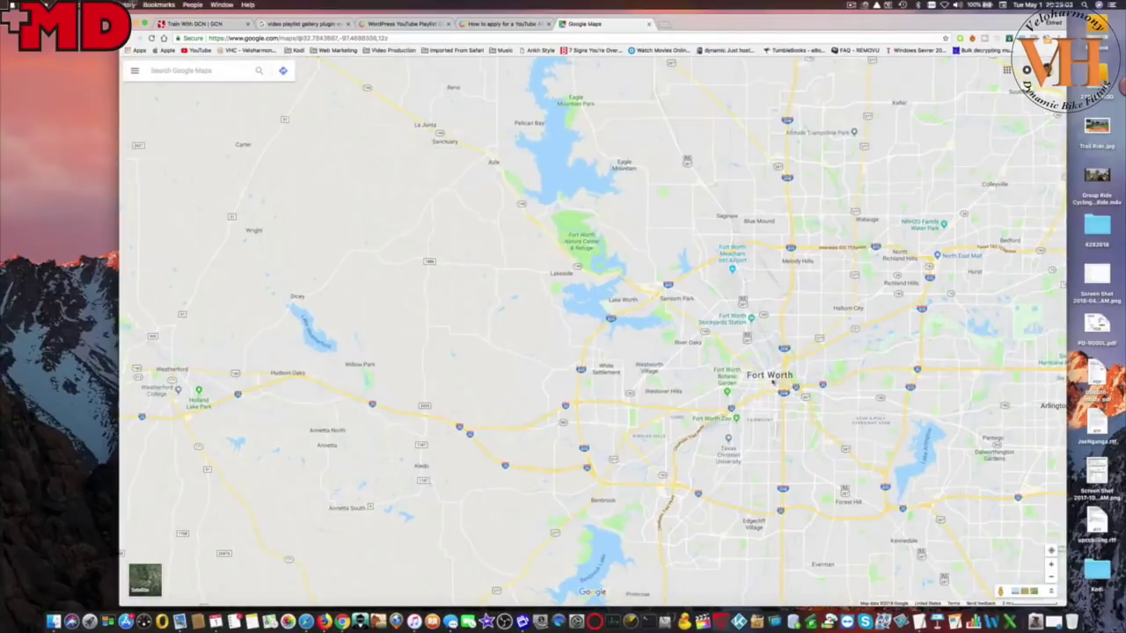
left_click_drag(626, 366, 733, 394)
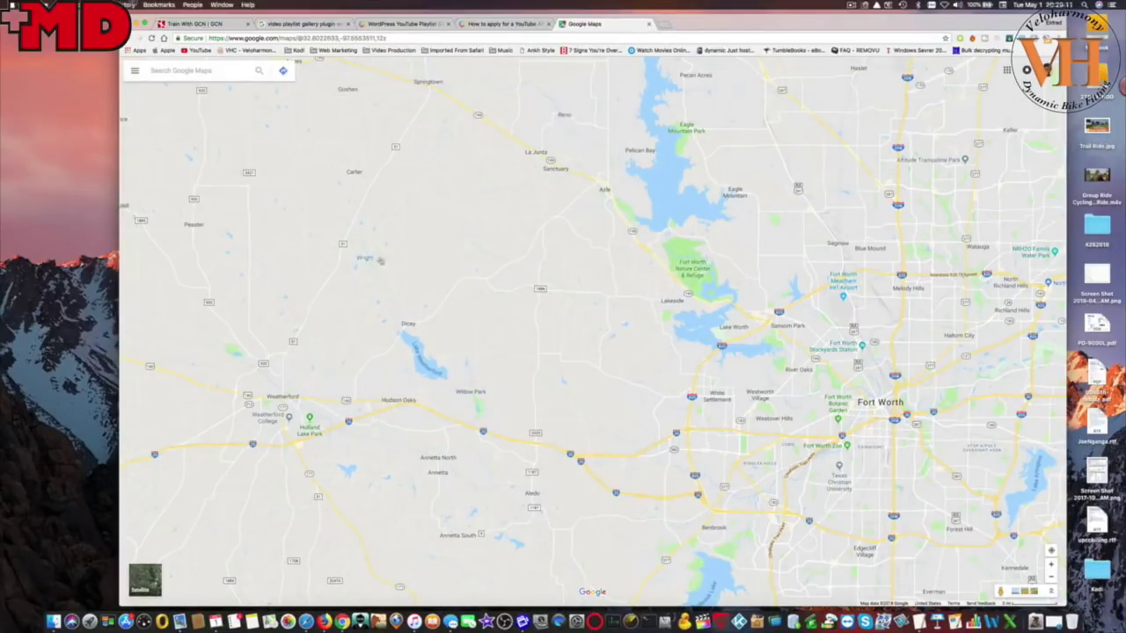
left_click_drag(556, 305, 546, 343)
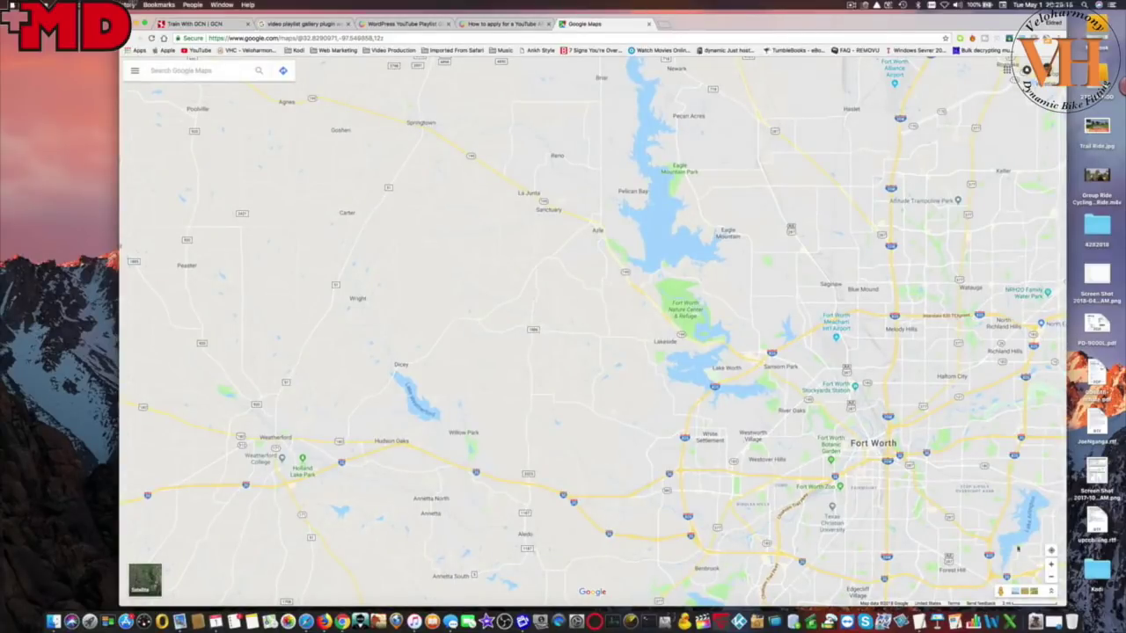
Step: Examine the country roads between Lake Weatherford and Lake Worth at closer scale, including White Settlement Rd
left_click(1050, 566)
left_click_drag(686, 428, 708, 397)
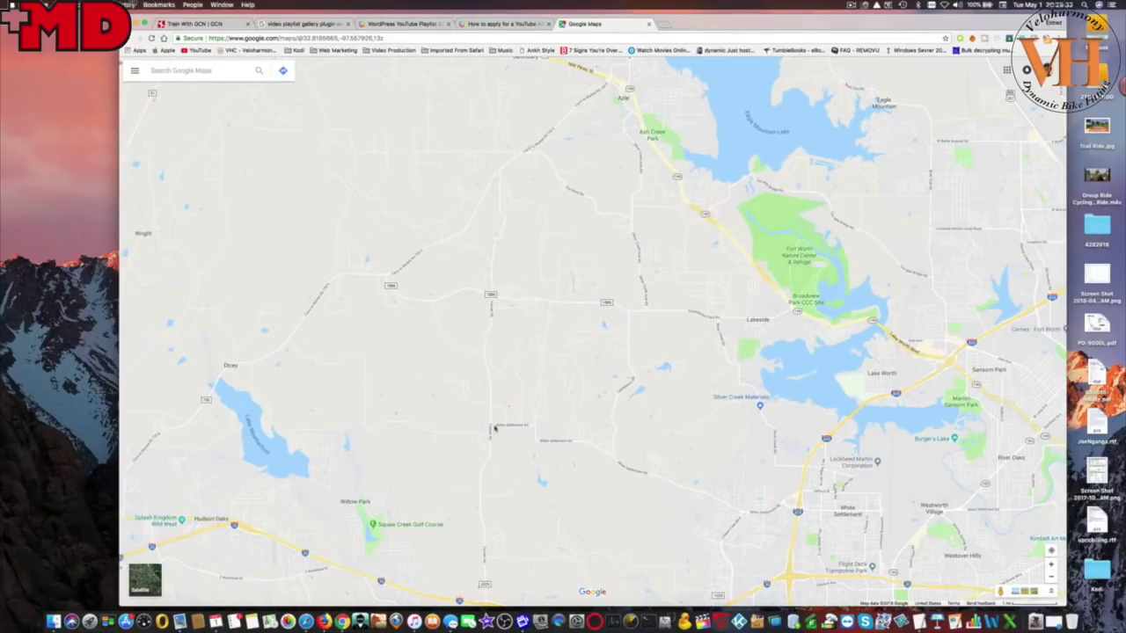
left_click_drag(520, 379, 556, 354)
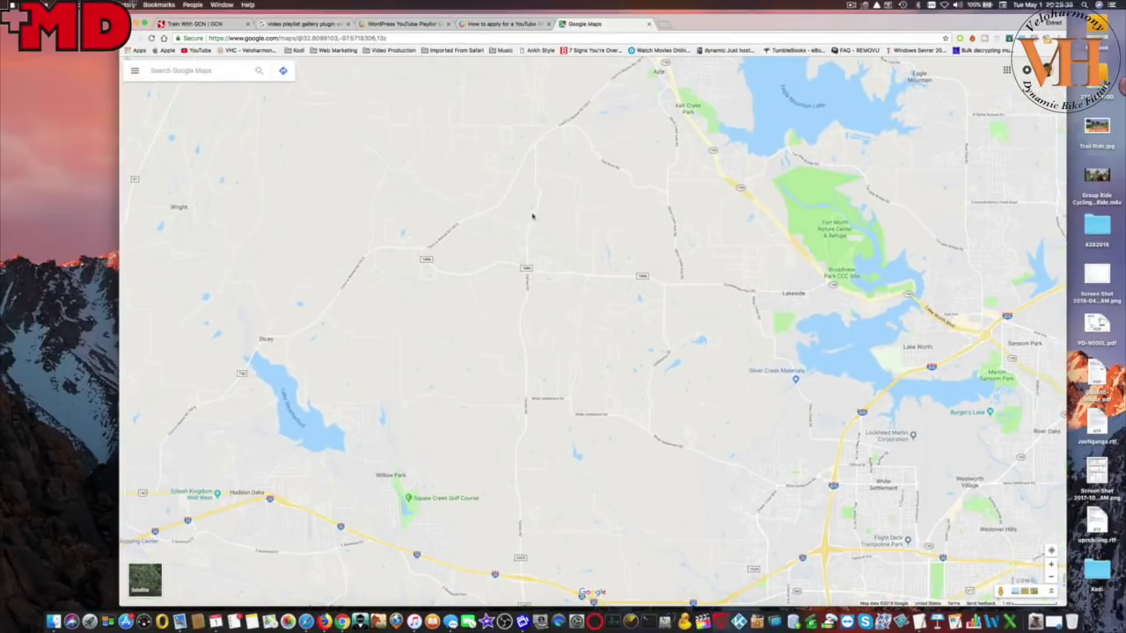
left_click_drag(494, 335, 534, 280)
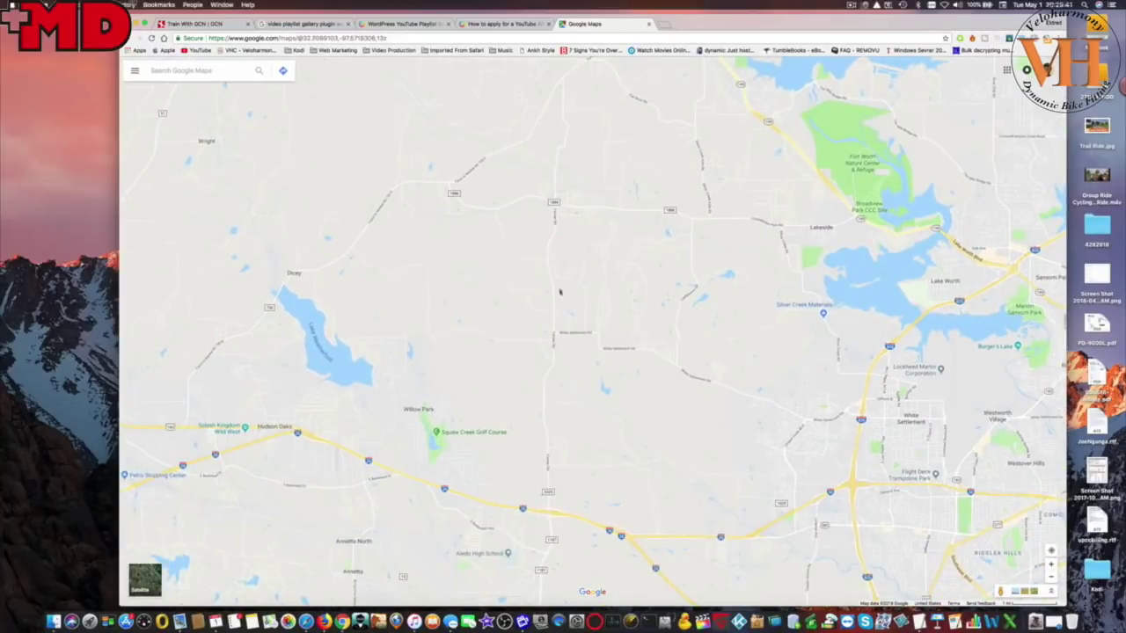
left_click_drag(689, 487, 582, 468)
left_click_drag(972, 460, 830, 441)
left_click_drag(728, 451, 766, 374)
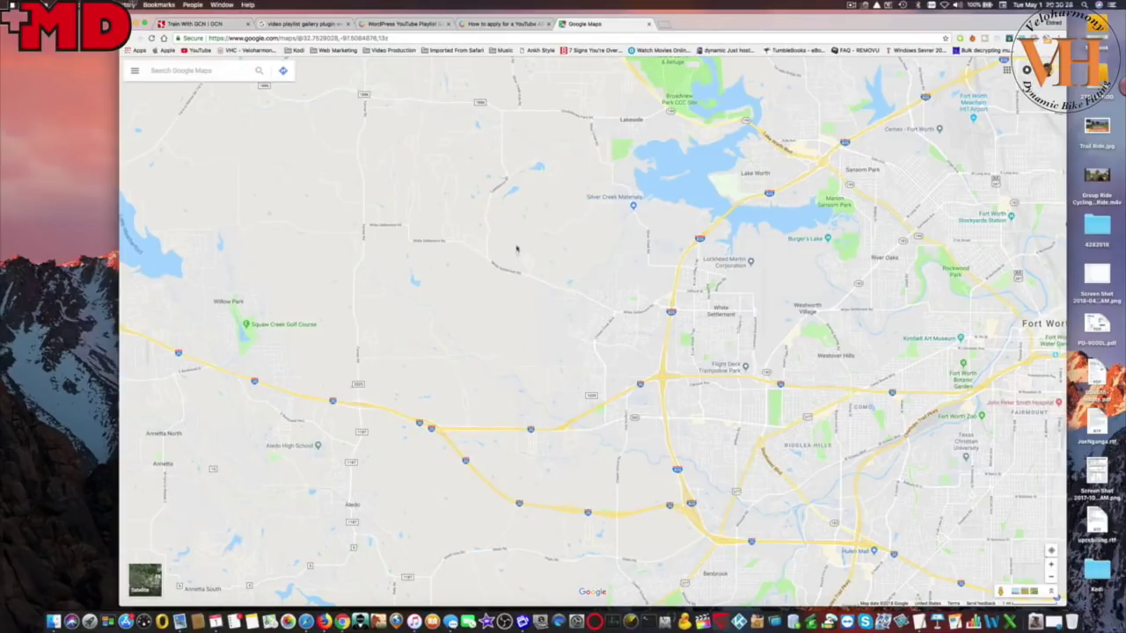
Step: Examine the roads linking western Fort Worth with Willow Park and Aledo along the interstates
left_click_drag(518, 249, 567, 418)
left_click_drag(678, 469, 666, 260)
left_click_drag(850, 385, 753, 385)
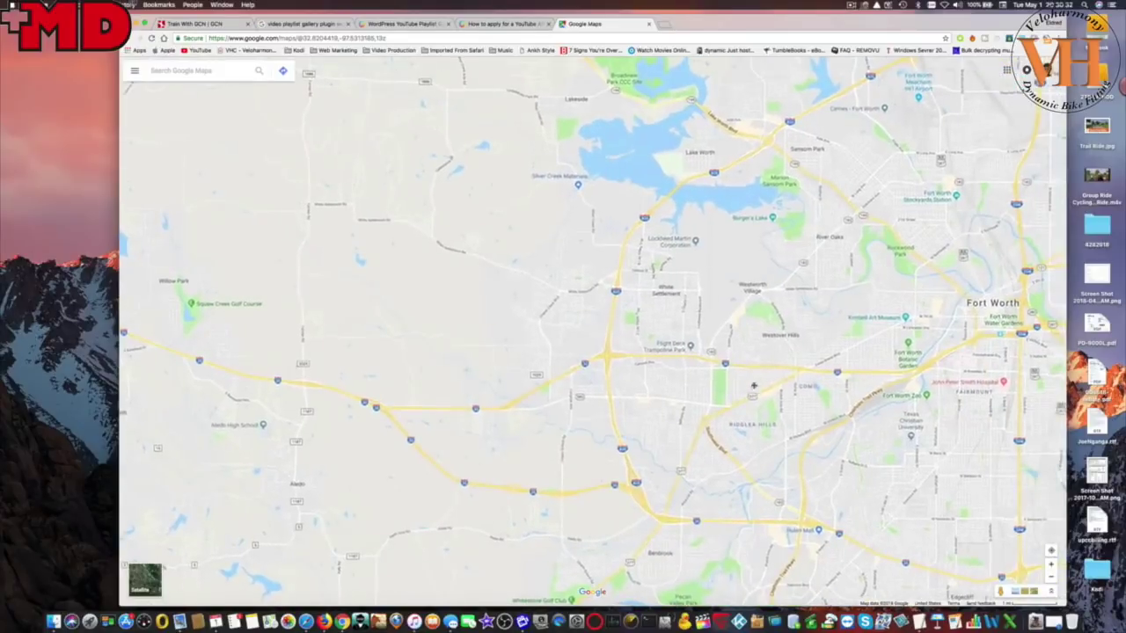
left_click_drag(972, 328, 942, 352)
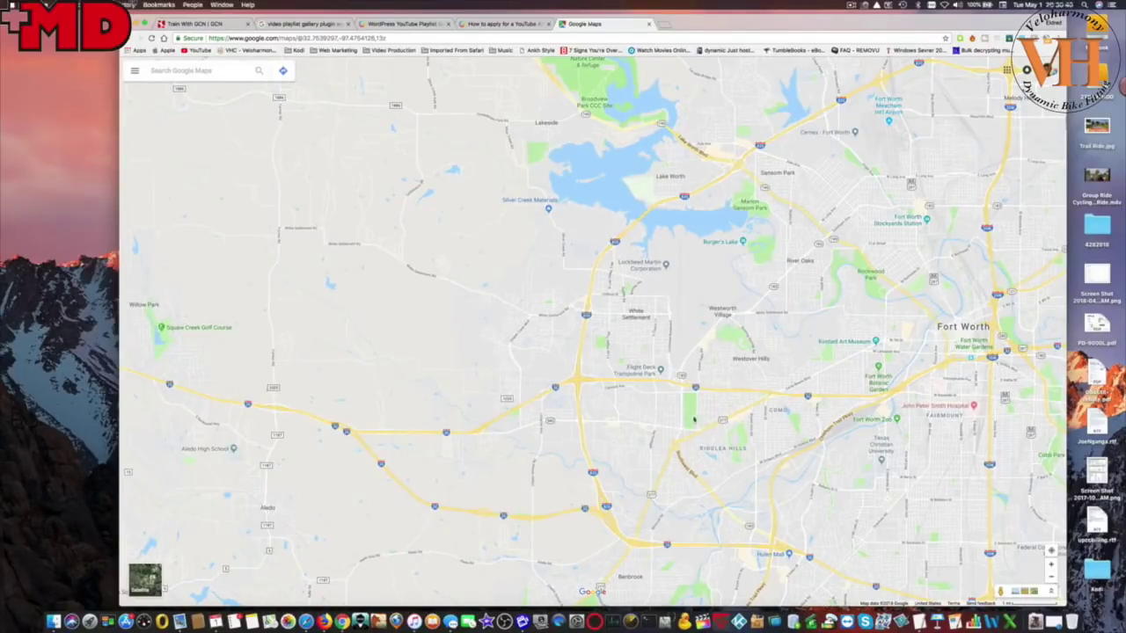
left_click_drag(598, 407, 626, 410)
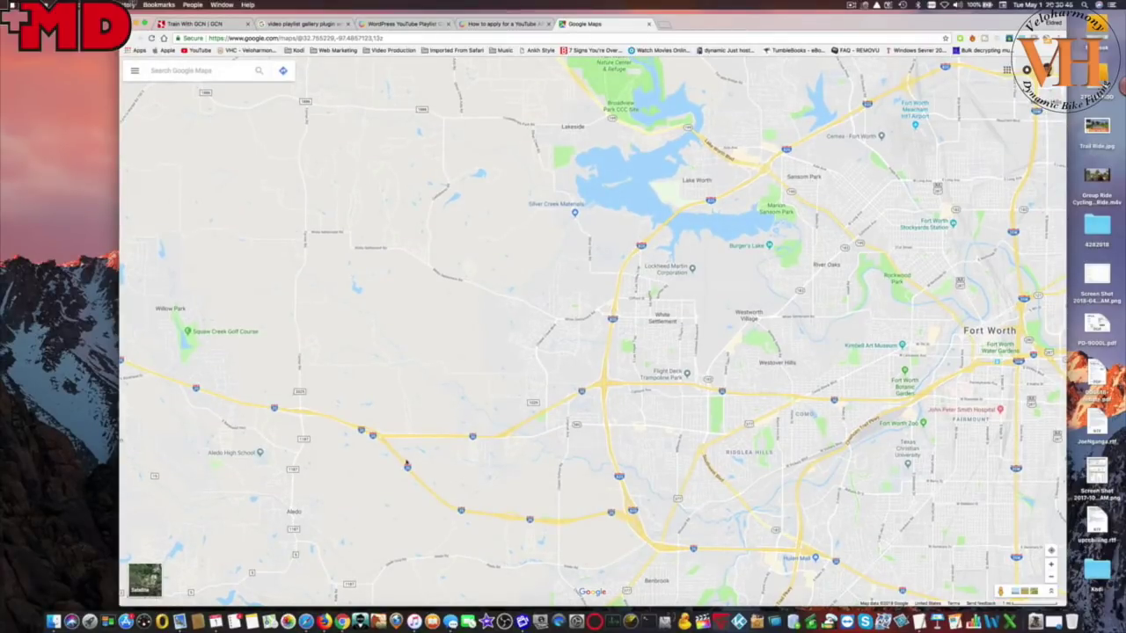
left_click_drag(438, 460, 536, 446)
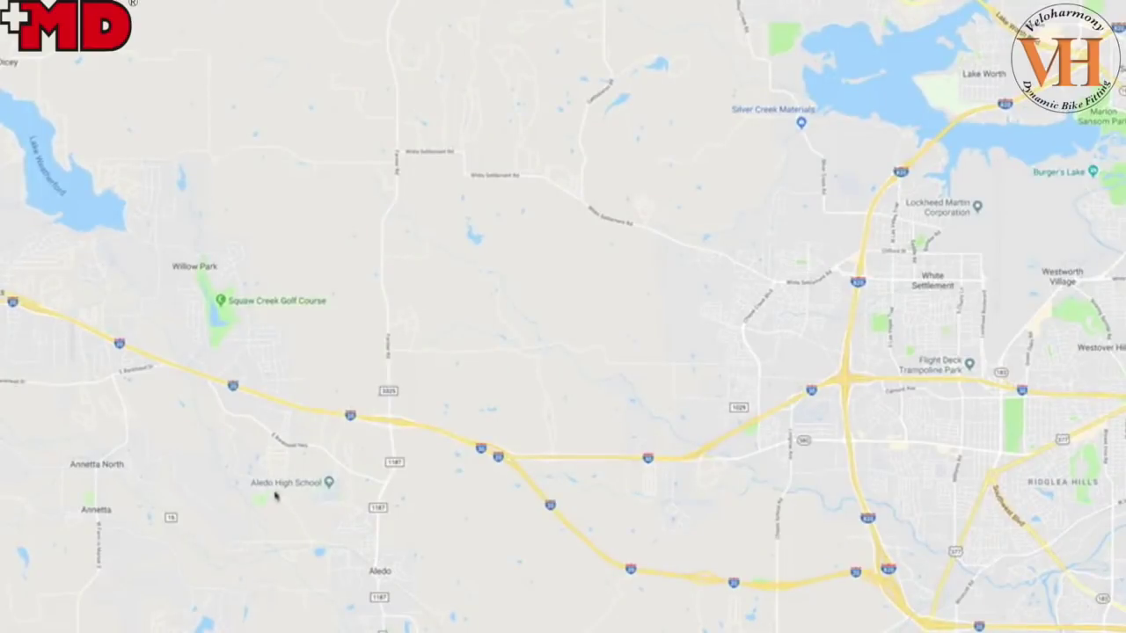
Step: Examine the rural roads around Aledo, Annetta and Annetta South, continuing southeast along road 1187 to Highway 377 near Benbrook Lake
mouse_move(273, 490)
mouse_move(323, 491)
left_click_drag(495, 525, 595, 272)
left_click_drag(678, 301, 820, 462)
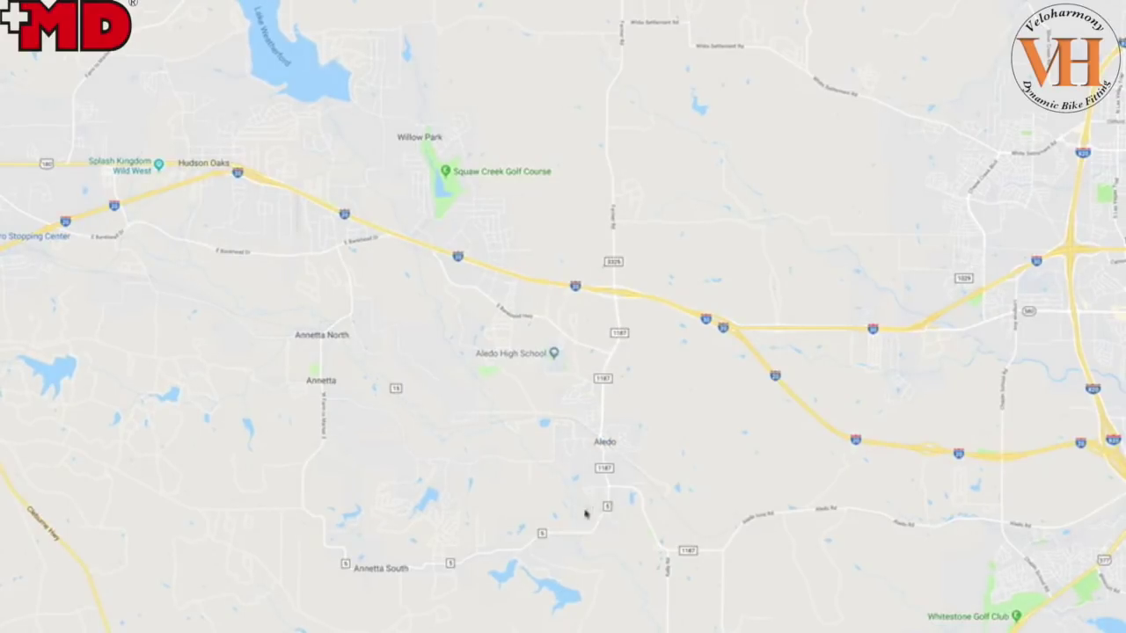
left_click_drag(376, 549, 361, 543)
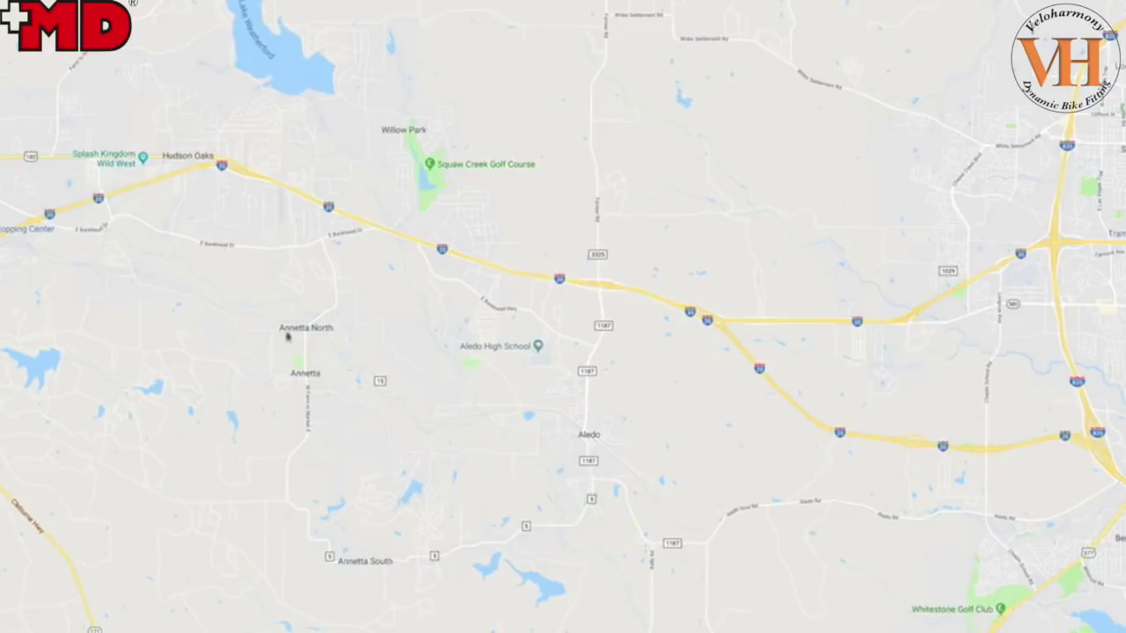
left_click_drag(453, 393, 394, 236)
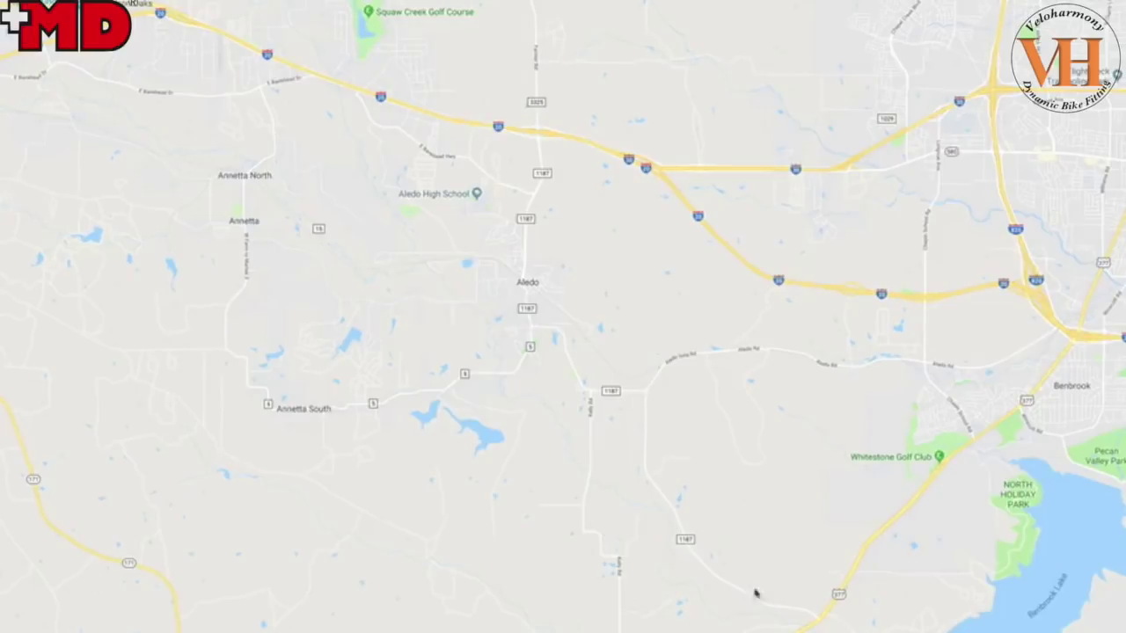
left_click_drag(879, 591, 838, 489)
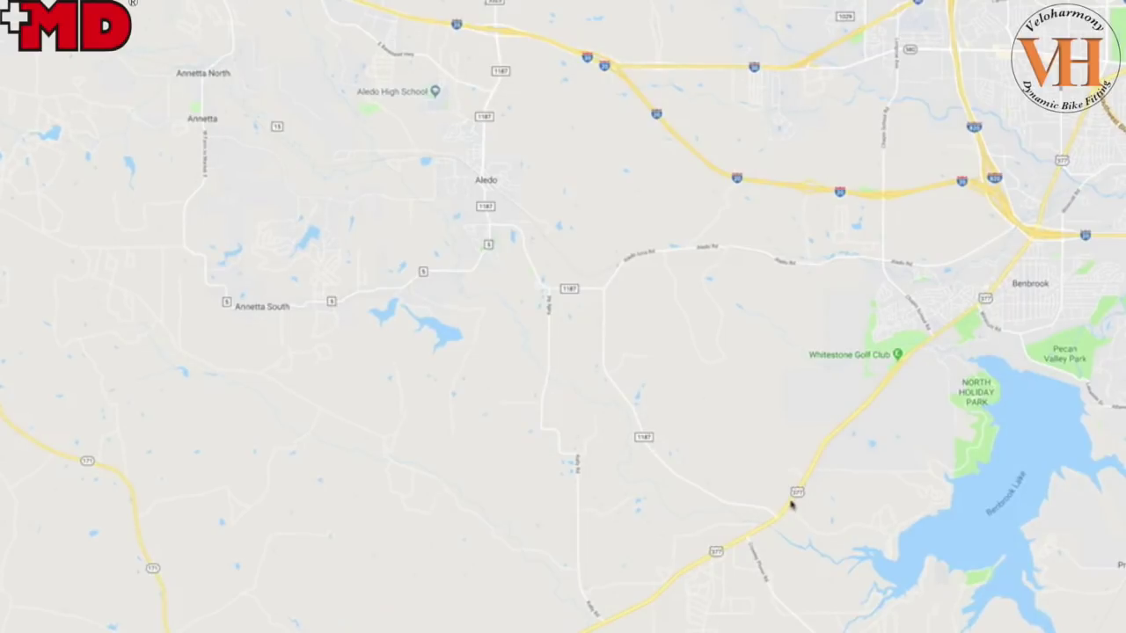
left_click_drag(897, 465, 882, 320)
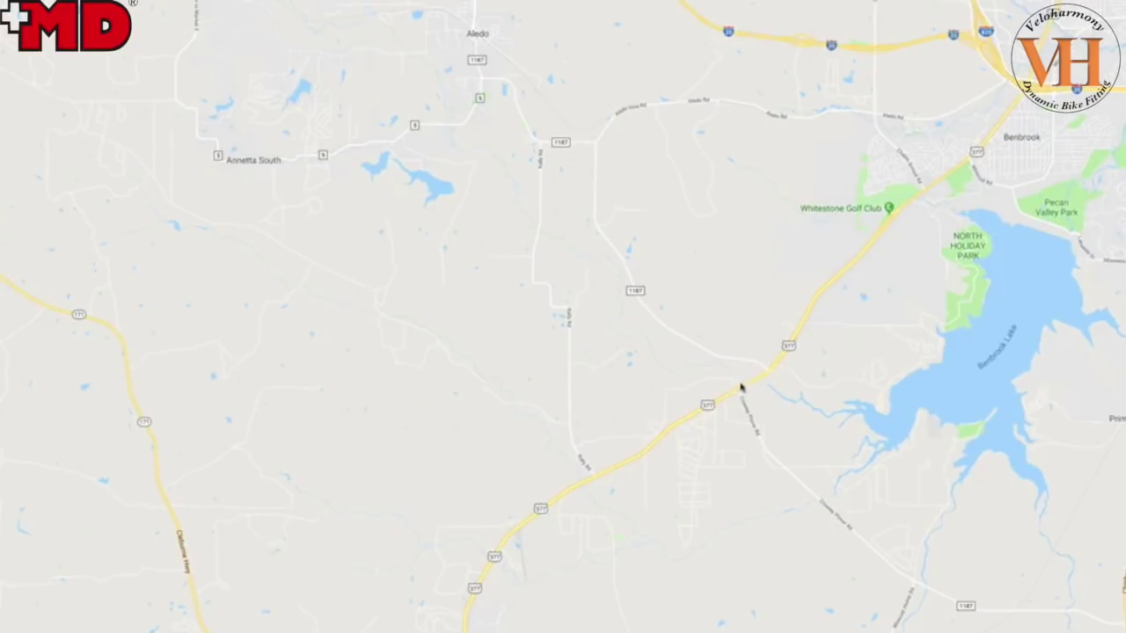
Step: Examine the country roads between Lake Weatherford and Lakeside, around road 1886, Farmer Rd and Farm to Market Rd 730
left_click_drag(581, 268, 616, 547)
left_click_drag(591, 318, 613, 616)
left_click_drag(664, 407, 693, 511)
left_click_drag(607, 359, 604, 486)
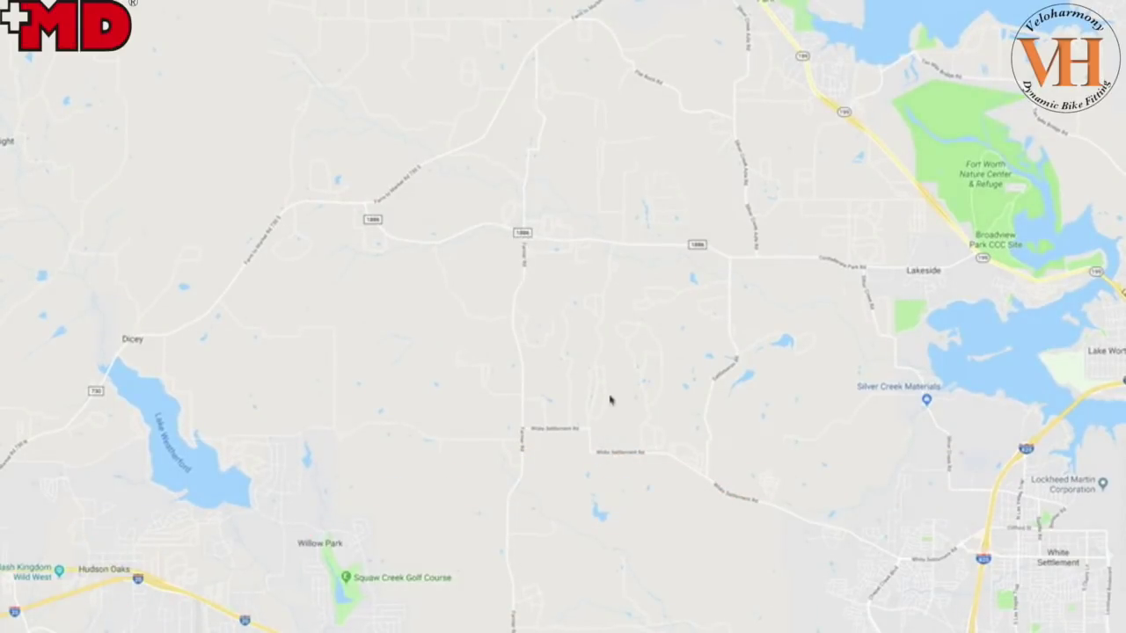
left_click_drag(599, 376, 535, 305)
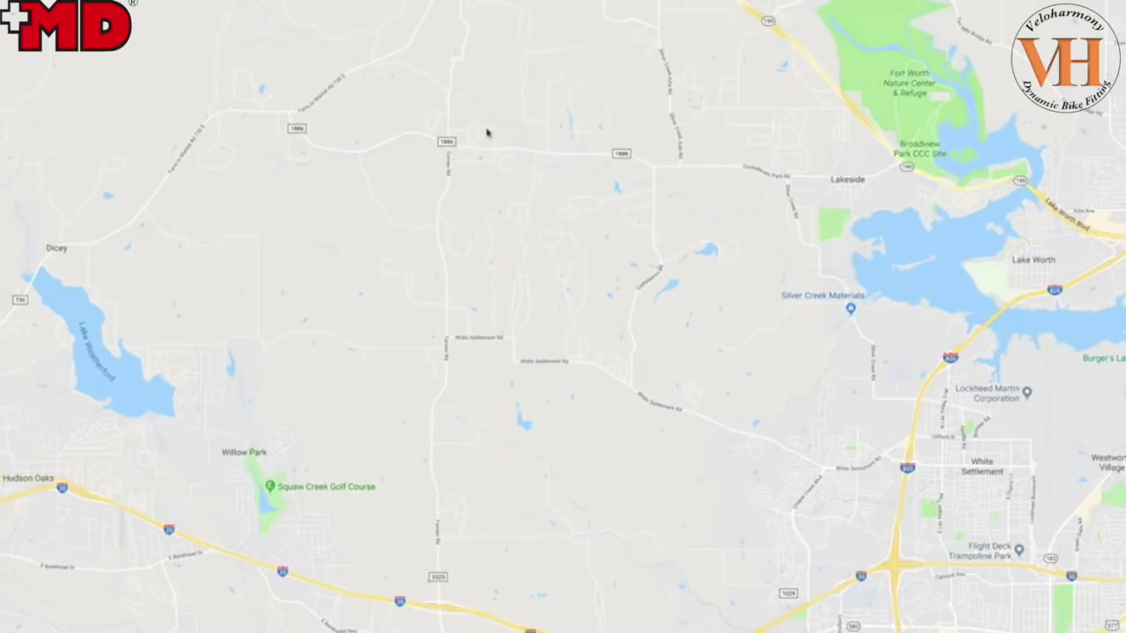
left_click_drag(486, 133, 425, 171)
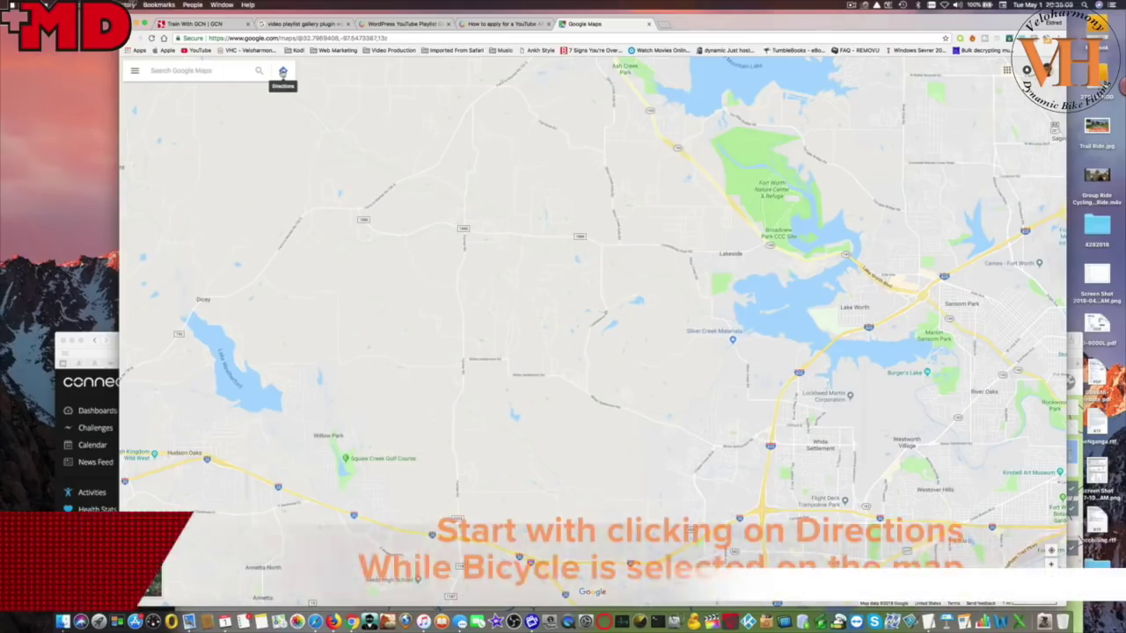
Step: Create bicycle directions from Aledo High School north to the Farmer Rd junction on FM 1886
left_click(282, 68)
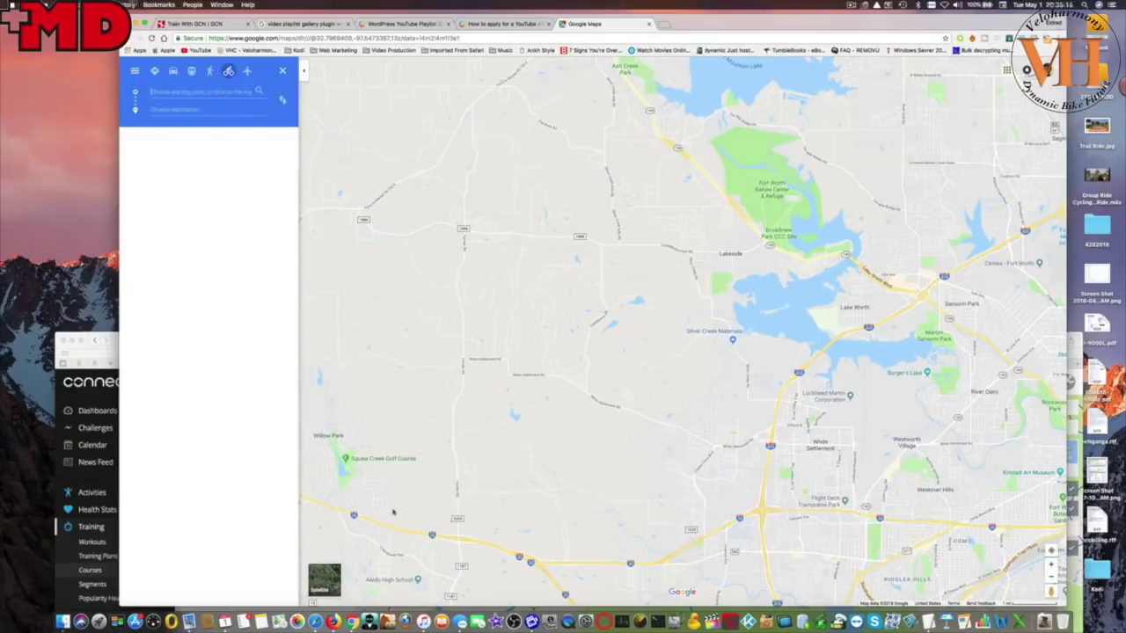
left_click(419, 581)
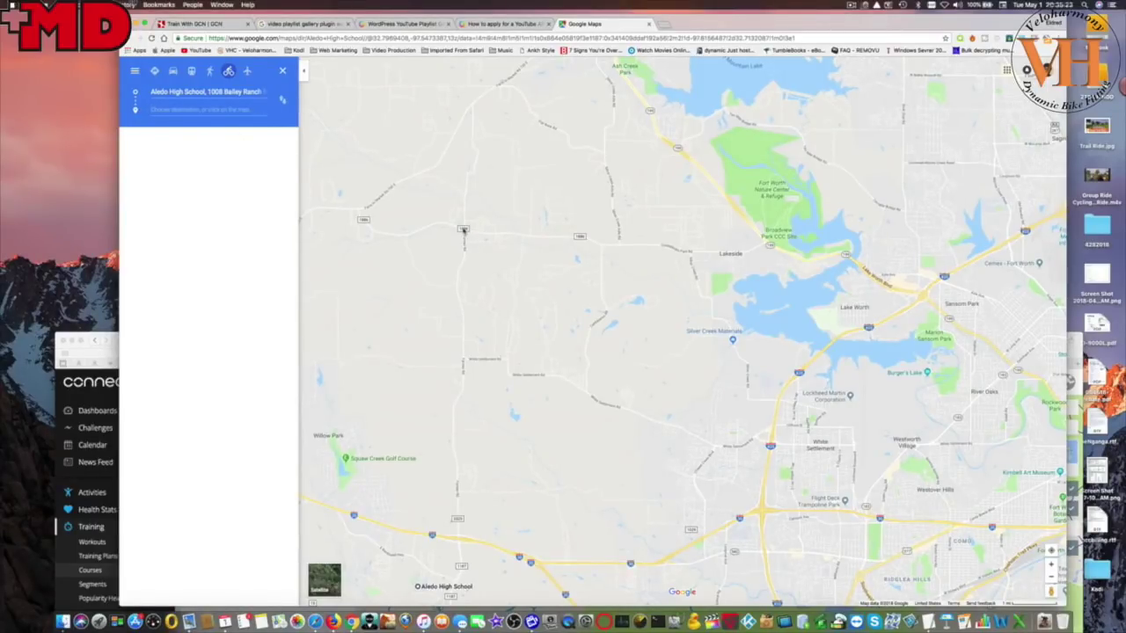
left_click(464, 230)
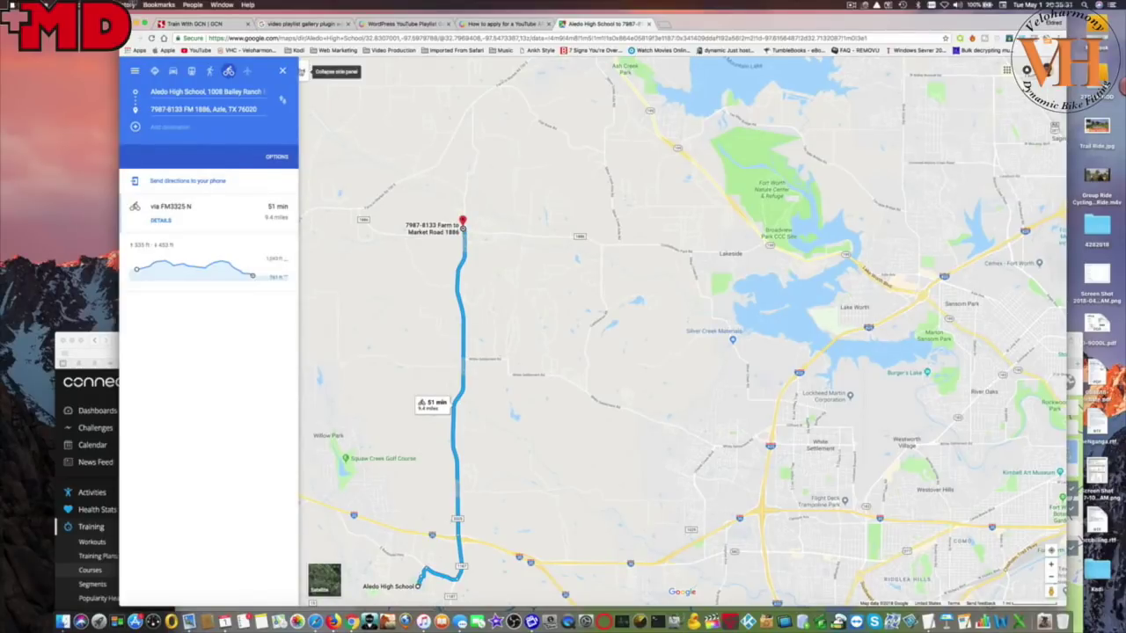
left_click(302, 74)
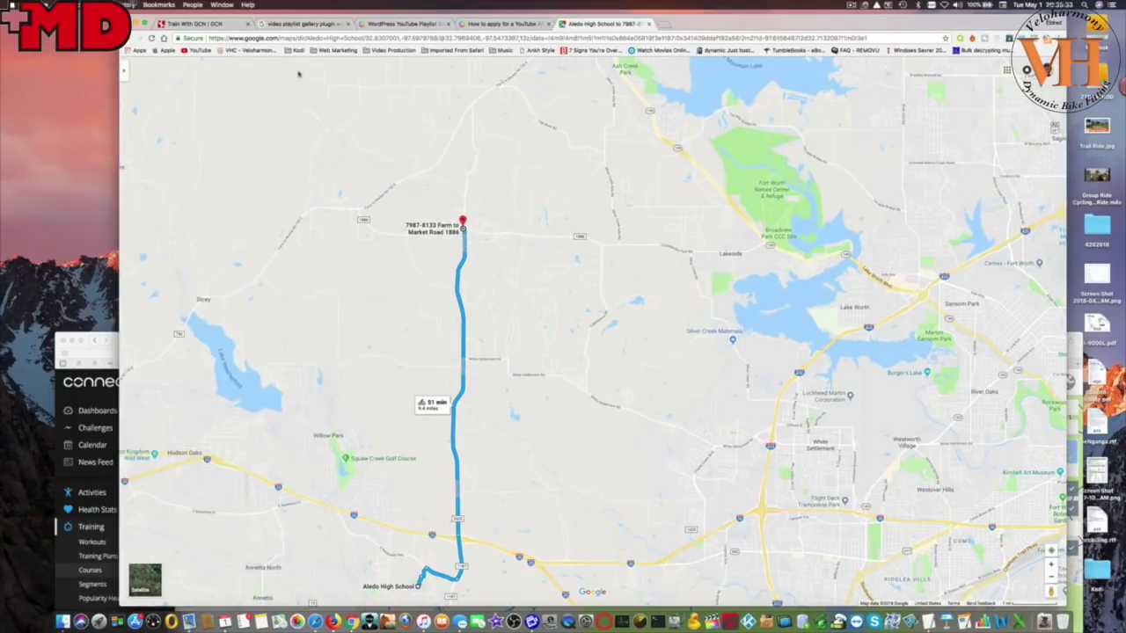
left_click(125, 76)
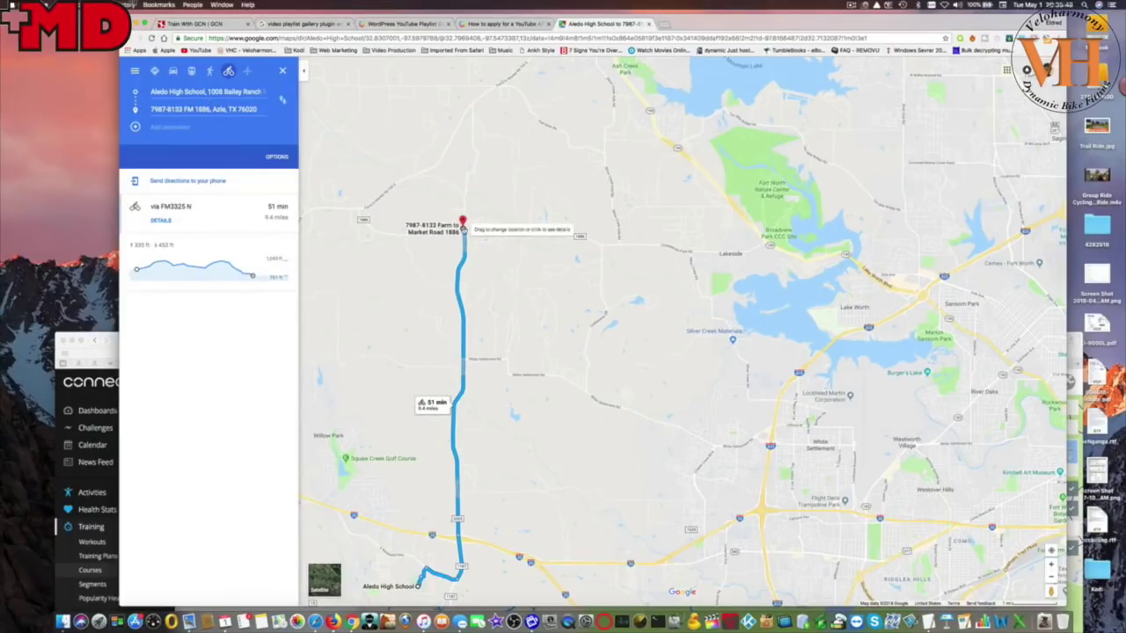
Step: Move the destination to Rankin Road near Flat Rock Road and reroute the ride west along Farm to Market Rd 730 S
mouse_move(463, 228)
left_mouse_down()
mouse_move(473, 96)
mouse_move(534, 103)
mouse_move(596, 151)
mouse_move(485, 101)
mouse_move(563, 131)
left_mouse_up()
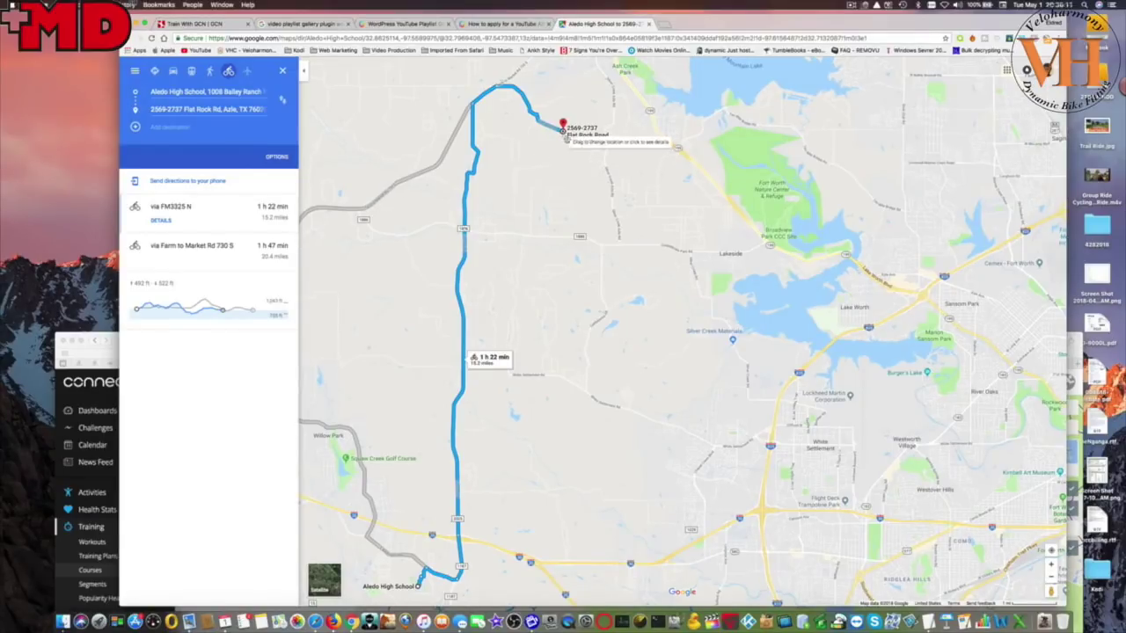
left_click(604, 154)
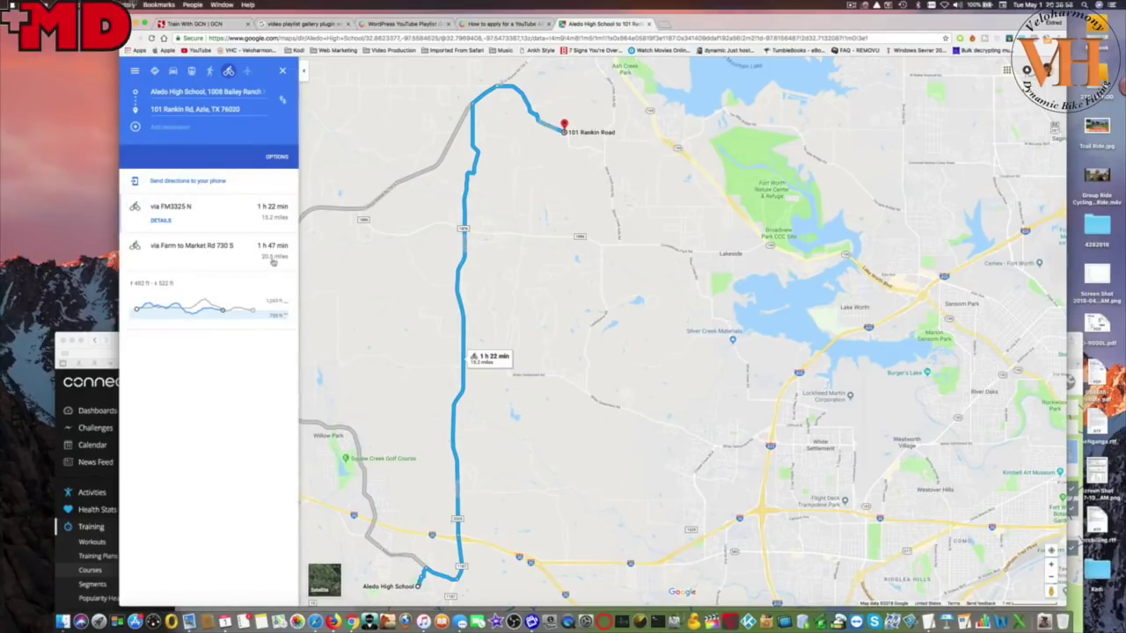
left_click_drag(601, 260, 739, 261)
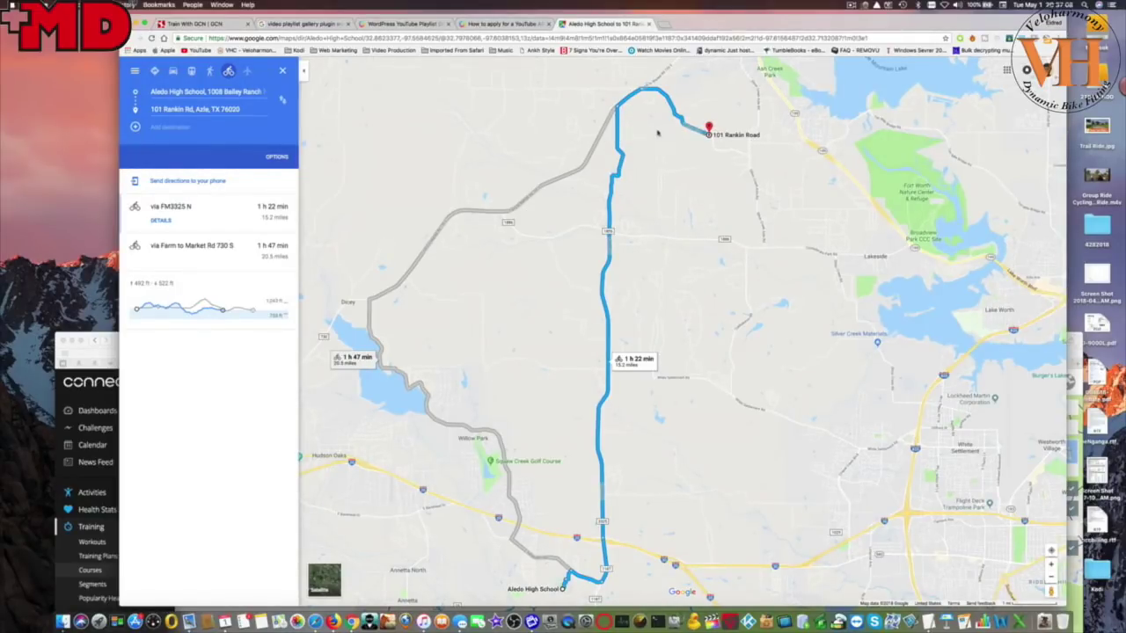
left_click_drag(607, 231, 422, 233)
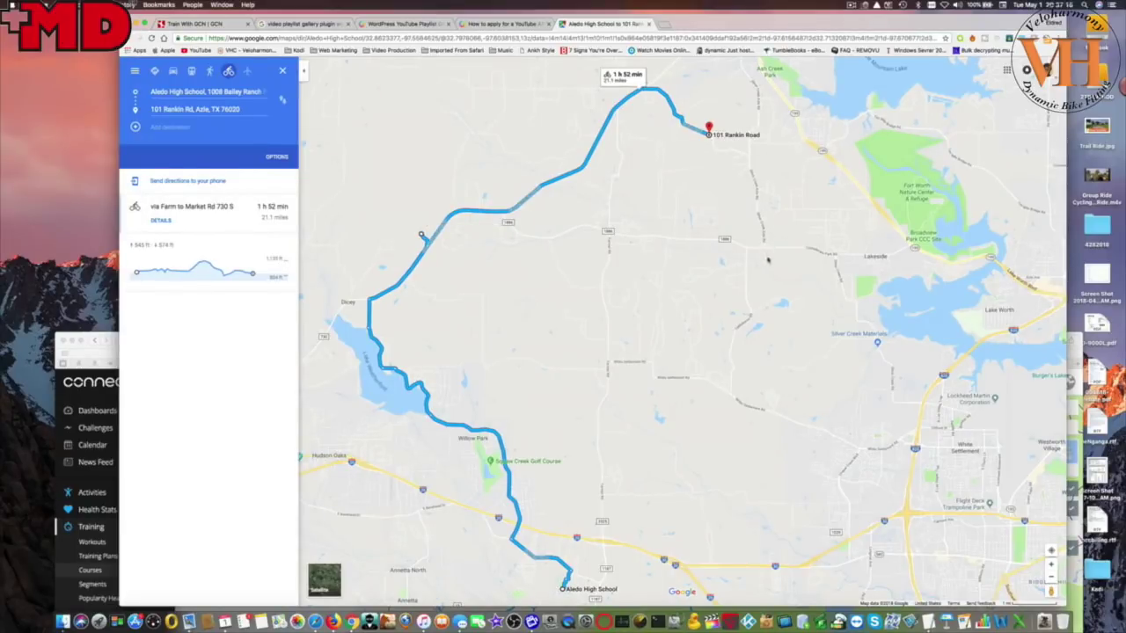
Step: Move the destination to Silver Creek Azle Road north of FM 1886, keeping the route on Farm to Market Rd 730 and Flat Rock Road
mouse_move(710, 131)
left_mouse_down()
mouse_move(748, 167)
mouse_move(752, 235)
mouse_move(748, 160)
left_mouse_up()
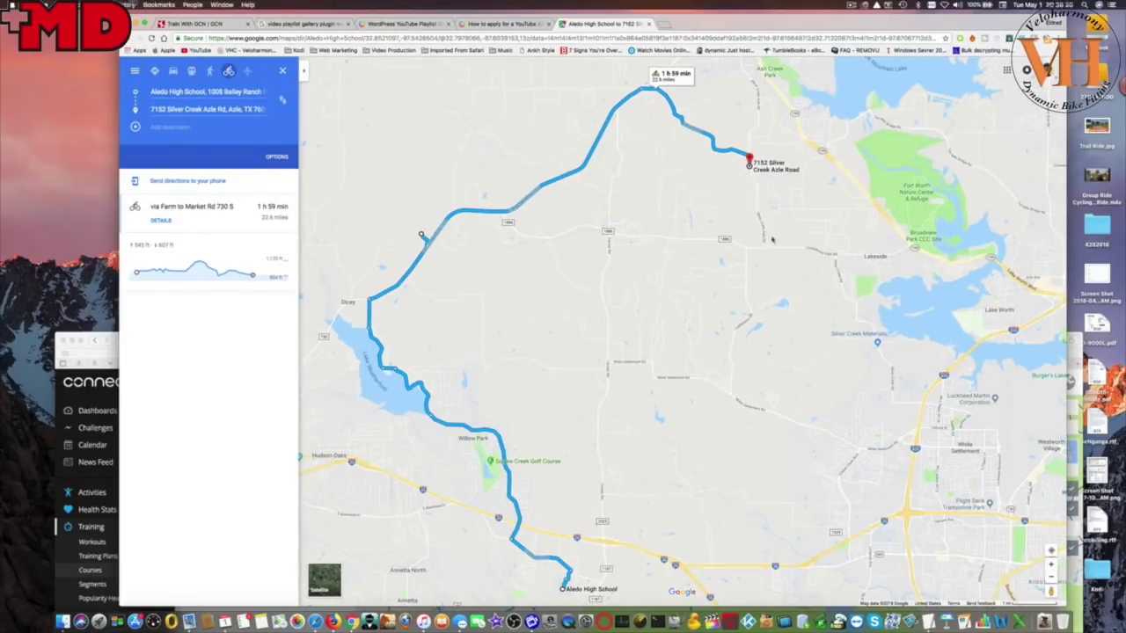
mouse_move(748, 162)
left_mouse_down()
mouse_move(762, 226)
mouse_move(709, 200)
left_mouse_up()
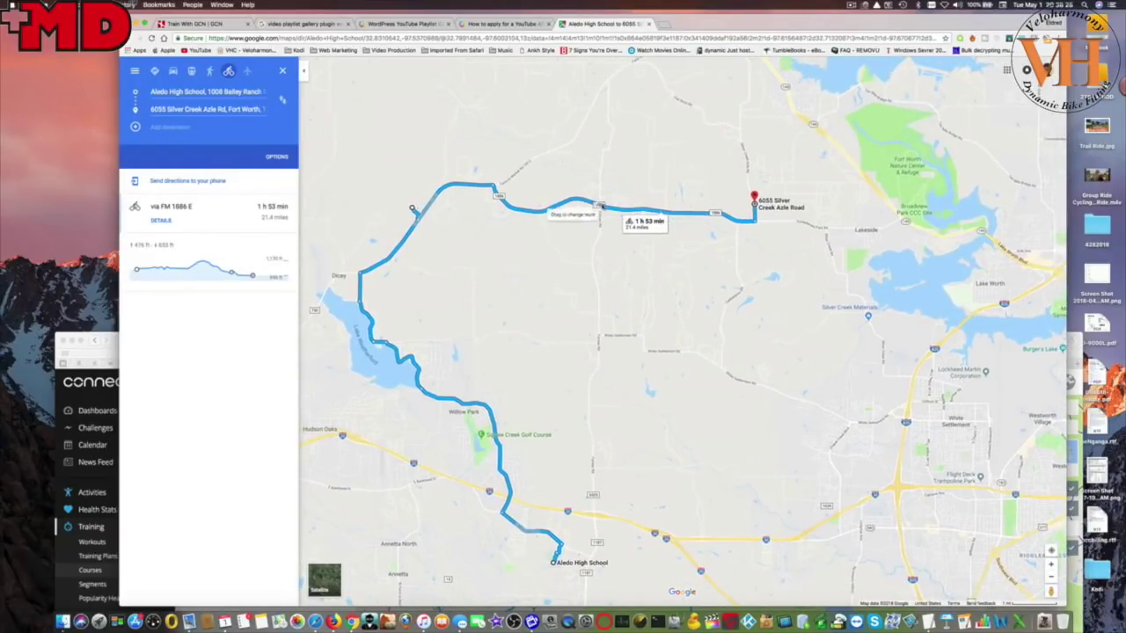
left_click_drag(591, 204, 607, 91)
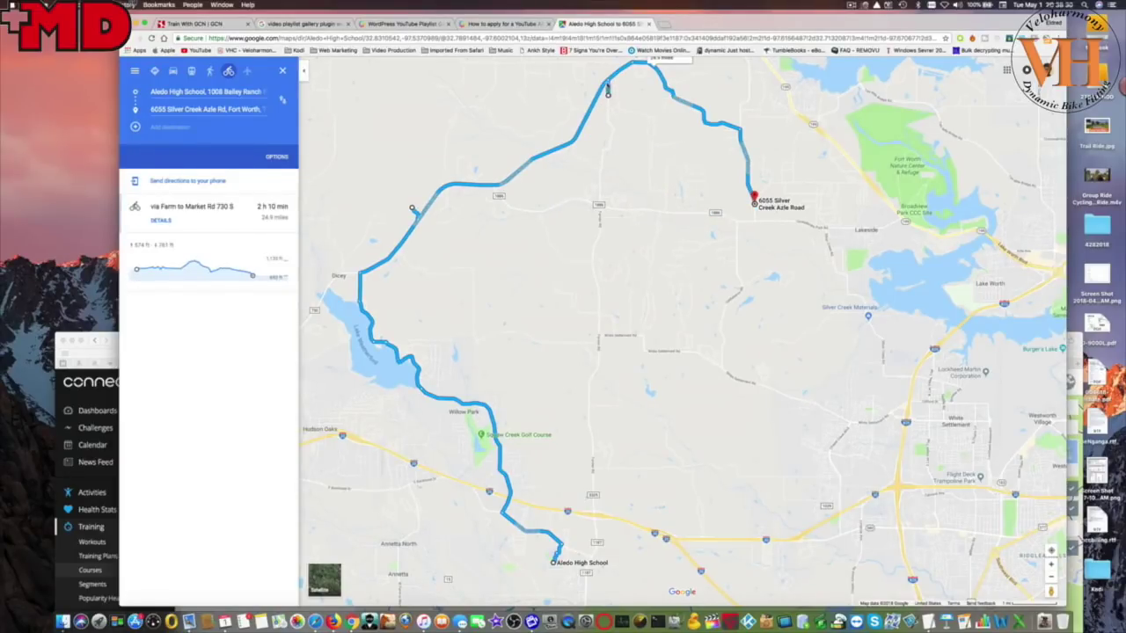
left_click_drag(607, 93, 604, 85)
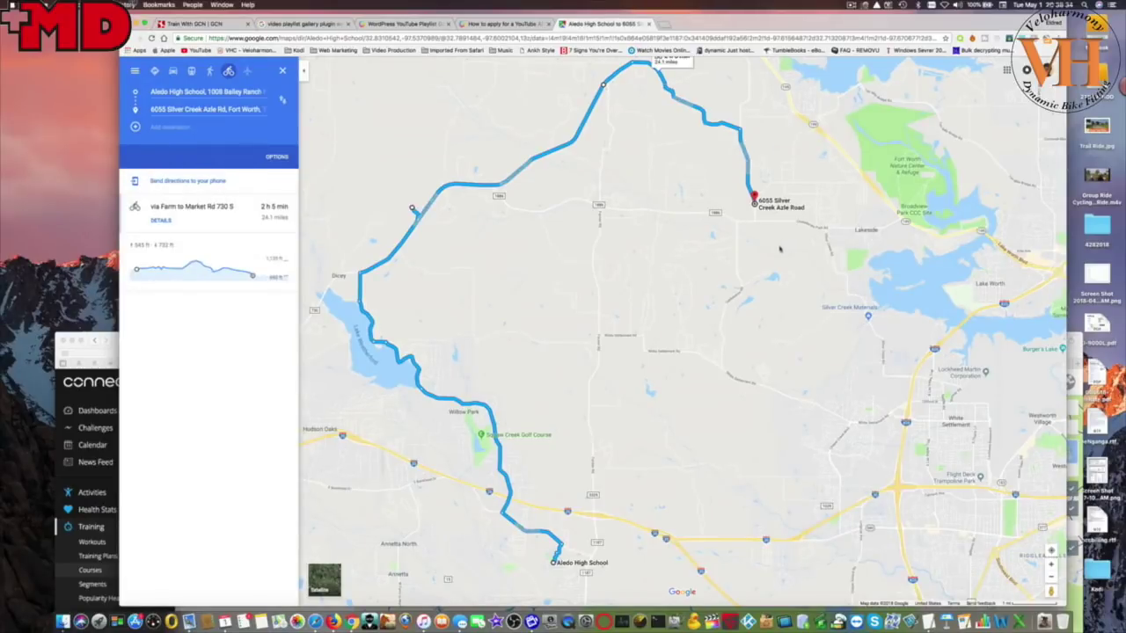
Step: Extend the destination along Cattlebaron Rd to White Settlement Rd at Chapel Creek Blvd, rerouting the ride through Silver Creek Azle Road
left_click(724, 370)
left_click_drag(755, 203, 723, 350)
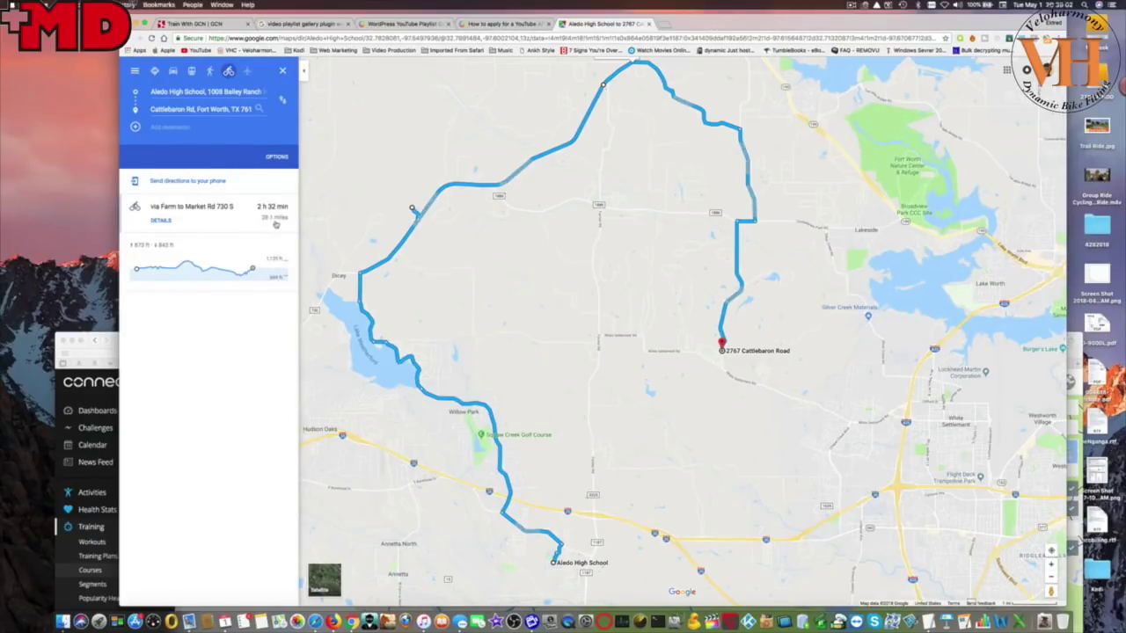
mouse_move(722, 351)
left_mouse_down()
mouse_move(732, 361)
mouse_move(734, 334)
mouse_move(734, 360)
mouse_move(725, 345)
left_mouse_up()
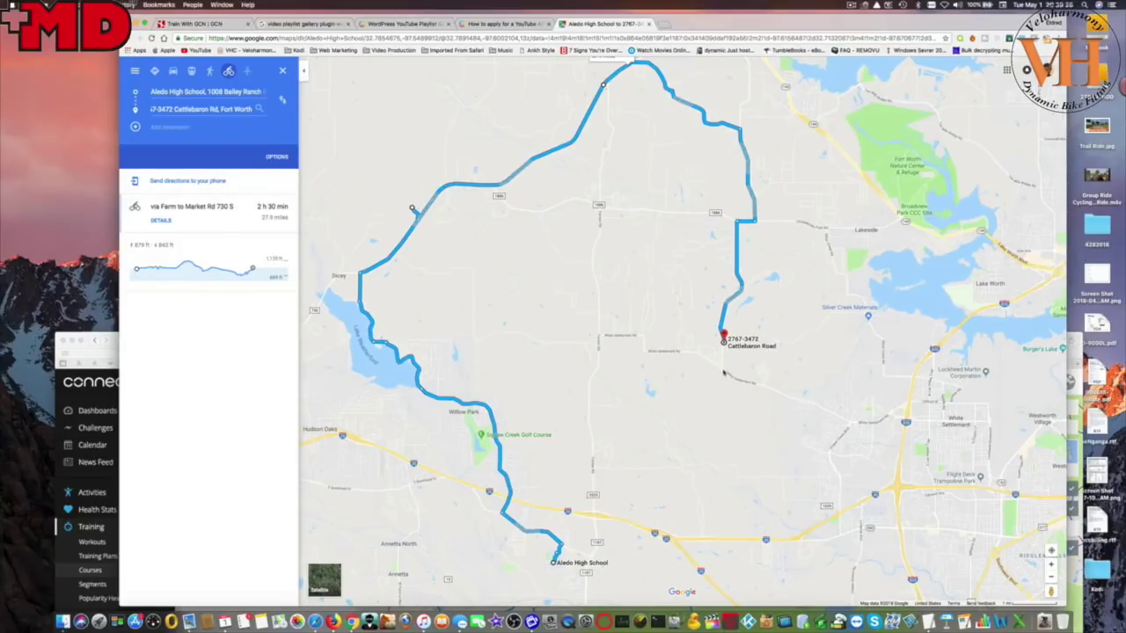
mouse_move(723, 337)
left_mouse_down()
mouse_move(724, 360)
mouse_move(735, 346)
mouse_move(733, 355)
left_mouse_up()
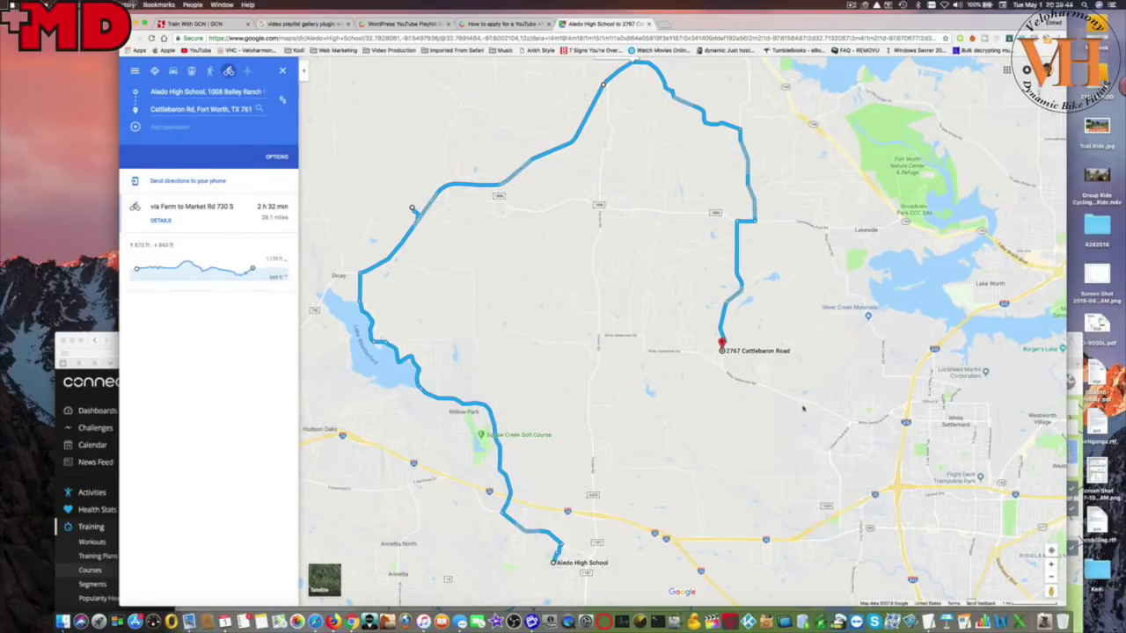
mouse_move(722, 358)
left_mouse_down()
mouse_move(731, 374)
mouse_move(849, 423)
left_mouse_up()
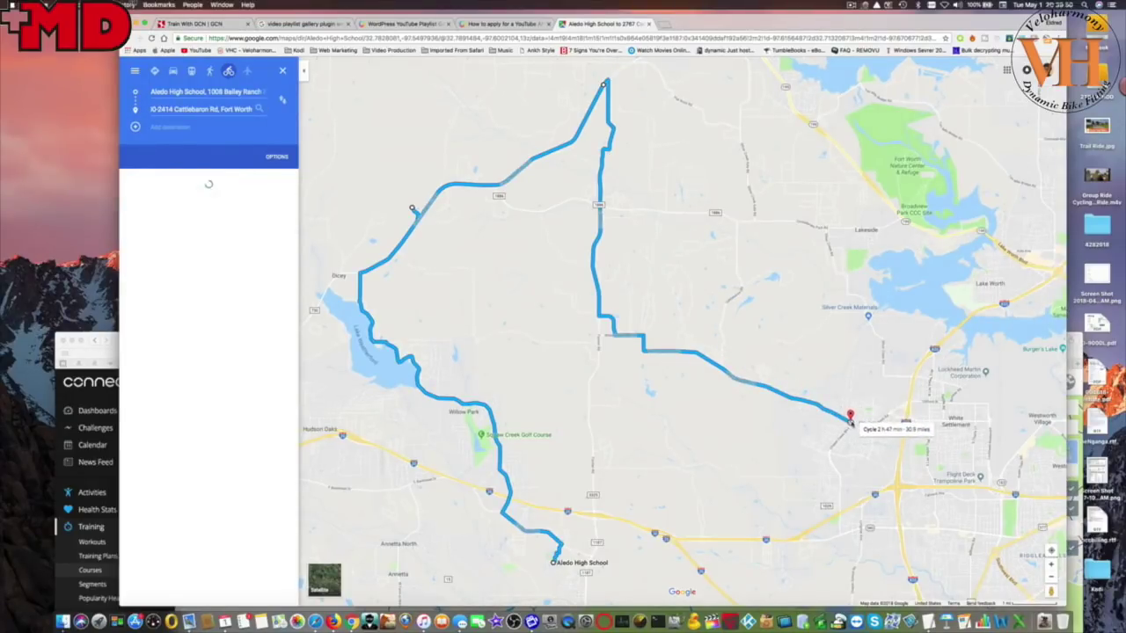
left_click_drag(632, 223, 765, 216)
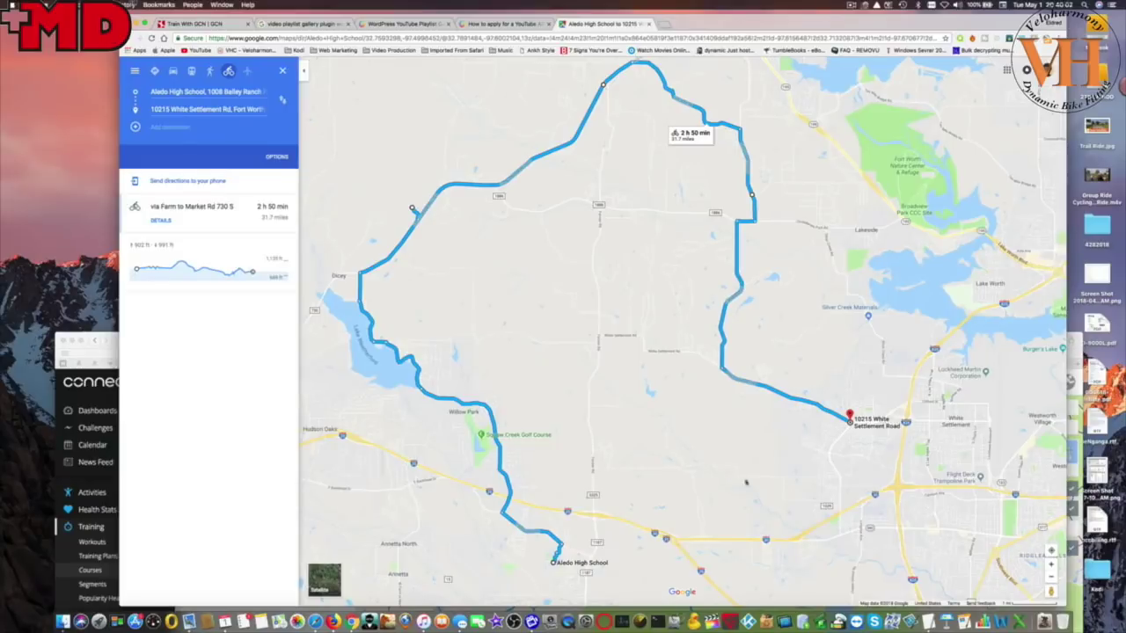
Step: Move the destination to Old Weatherford Road in Aledo and reroute the detour through FM Vista West onto Chapel Creek Blvd
left_click(1051, 567)
left_click_drag(938, 512, 908, 326)
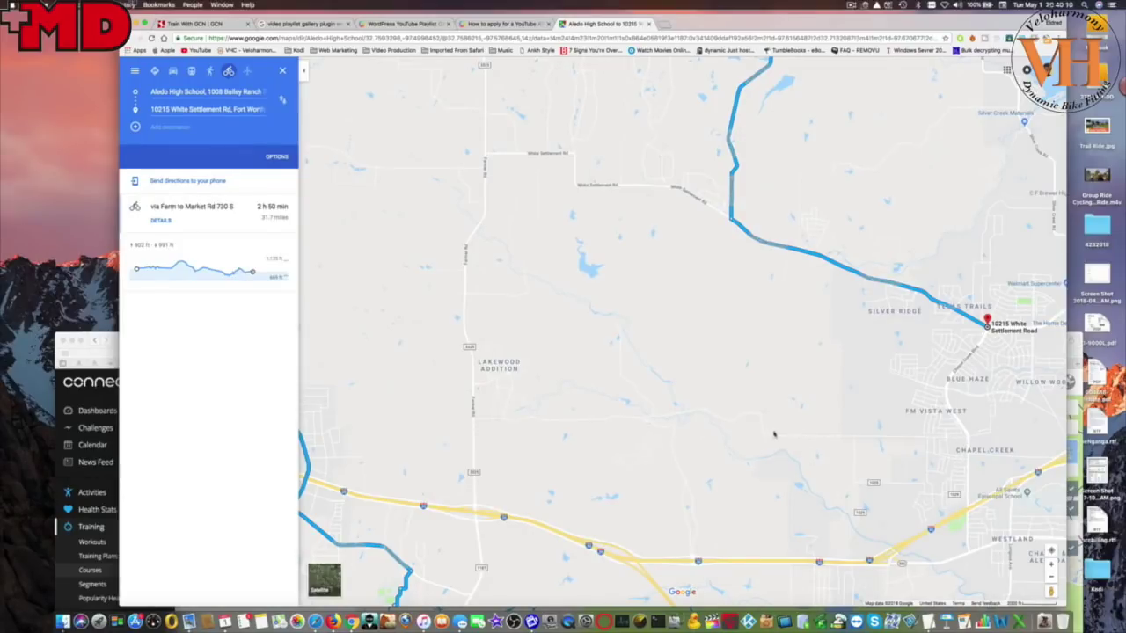
left_click(1051, 565)
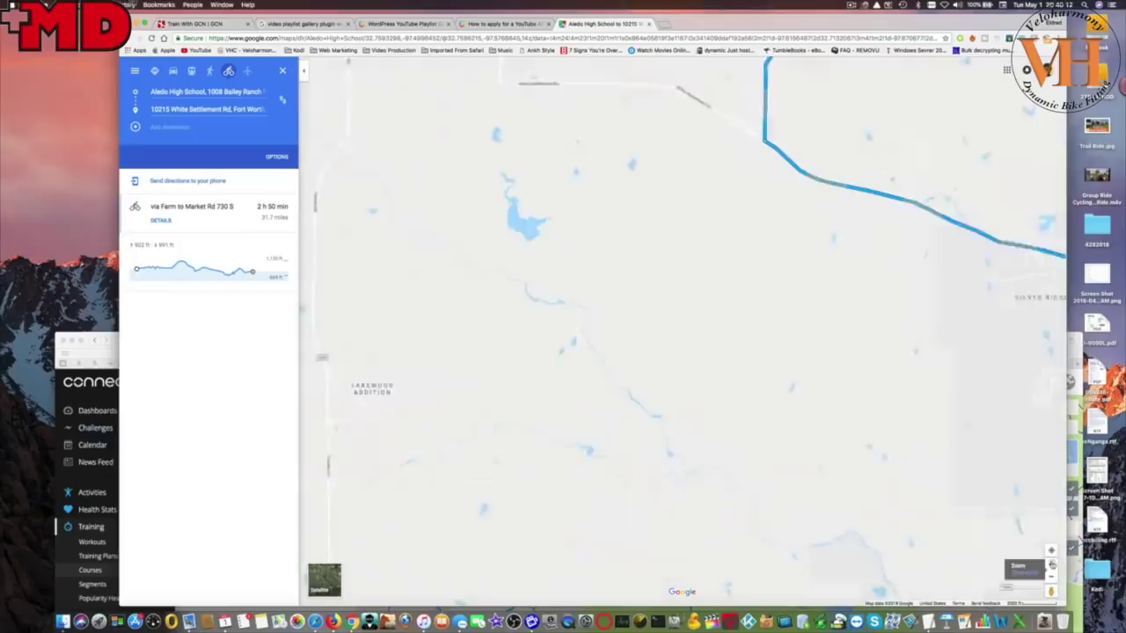
left_click_drag(995, 508, 888, 376)
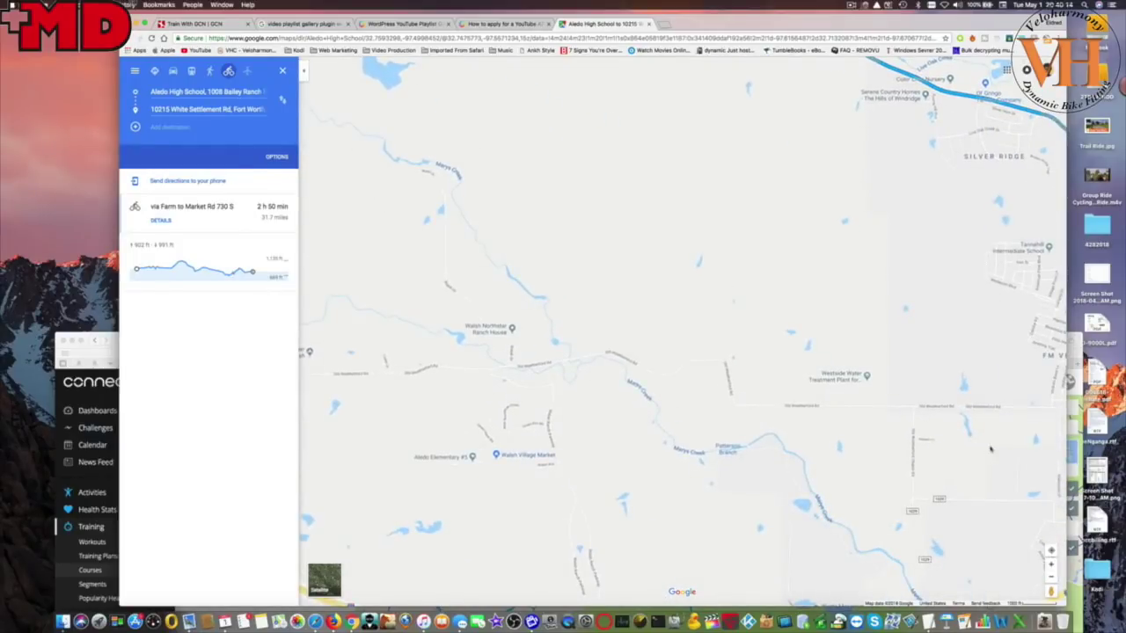
scroll(949, 442, "right", 5)
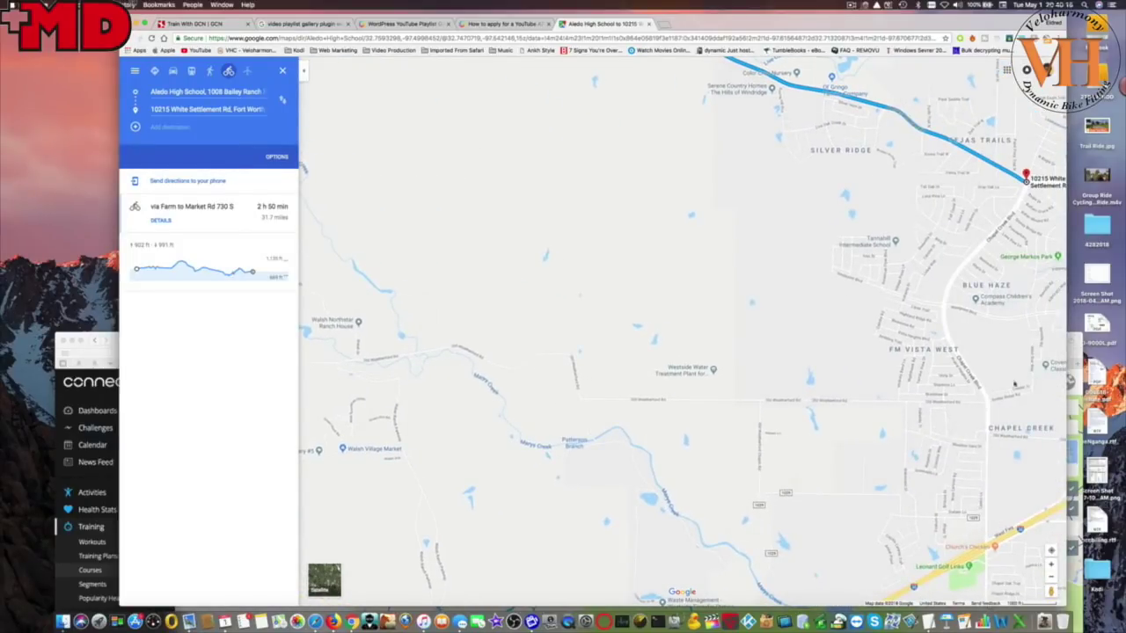
scroll(1019, 370, "right", 2)
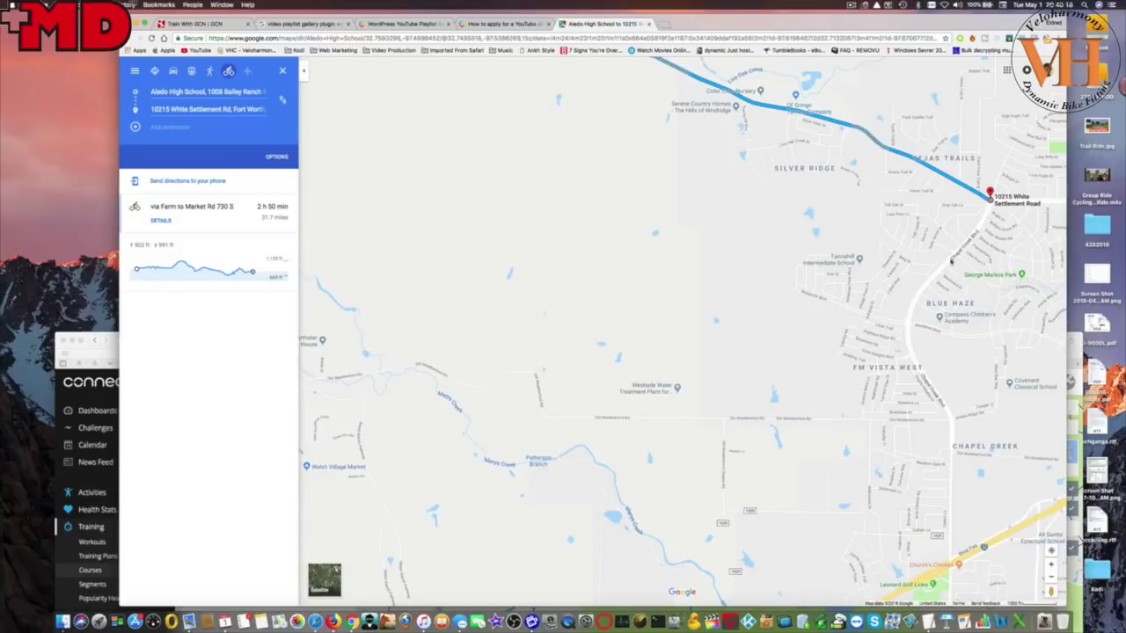
left_click_drag(989, 195, 713, 419)
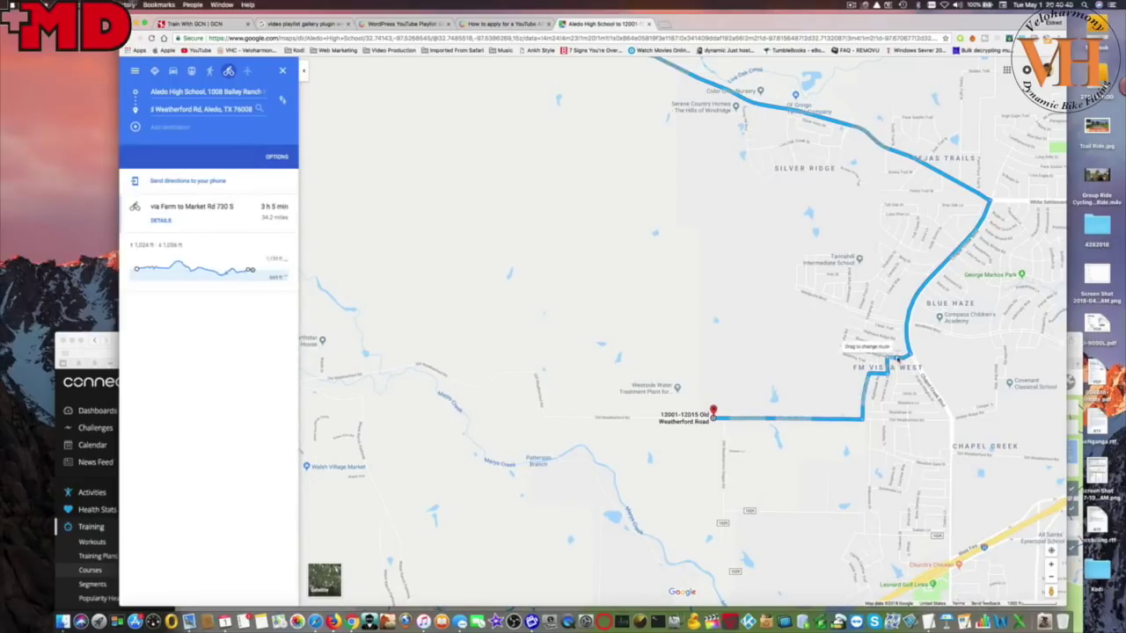
left_click_drag(908, 365, 934, 397)
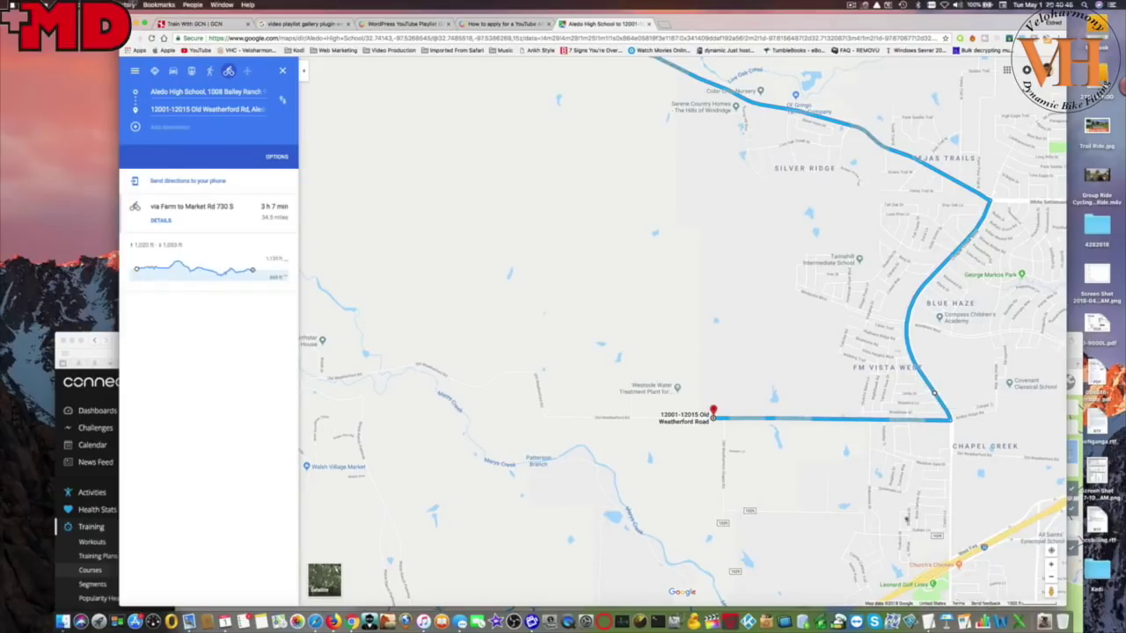
Step: Extend the destination west along Old Weatherford Road, past Little Marys Creek, to the junction with road 3325
scroll(787, 486, "left", 5)
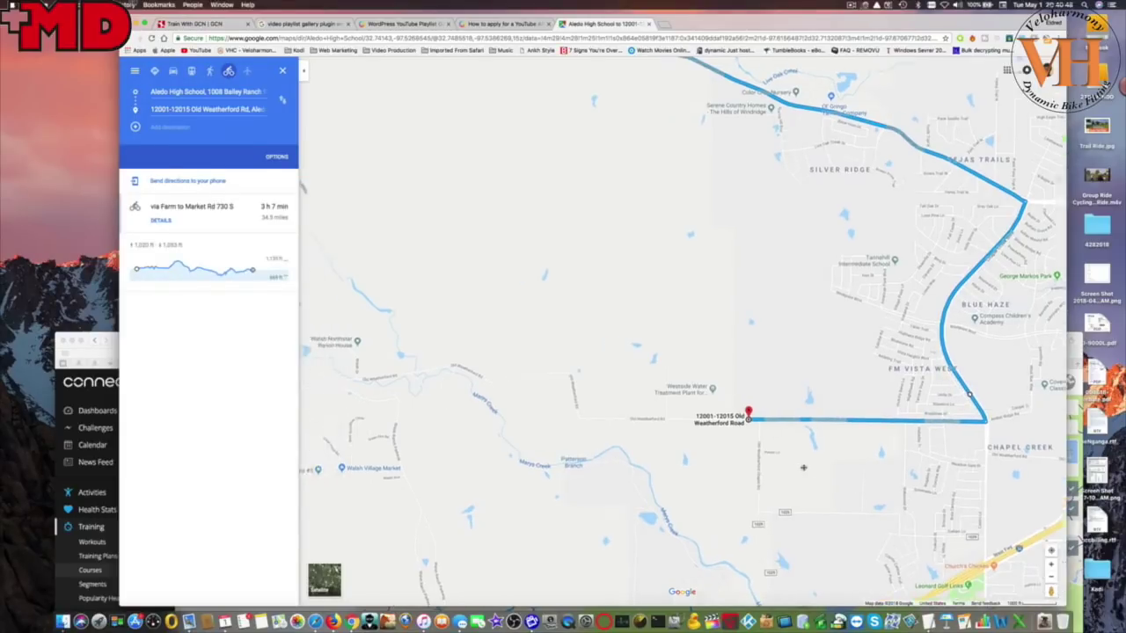
mouse_move(897, 425)
left_mouse_down()
mouse_move(728, 419)
mouse_move(710, 387)
mouse_move(507, 387)
left_mouse_up()
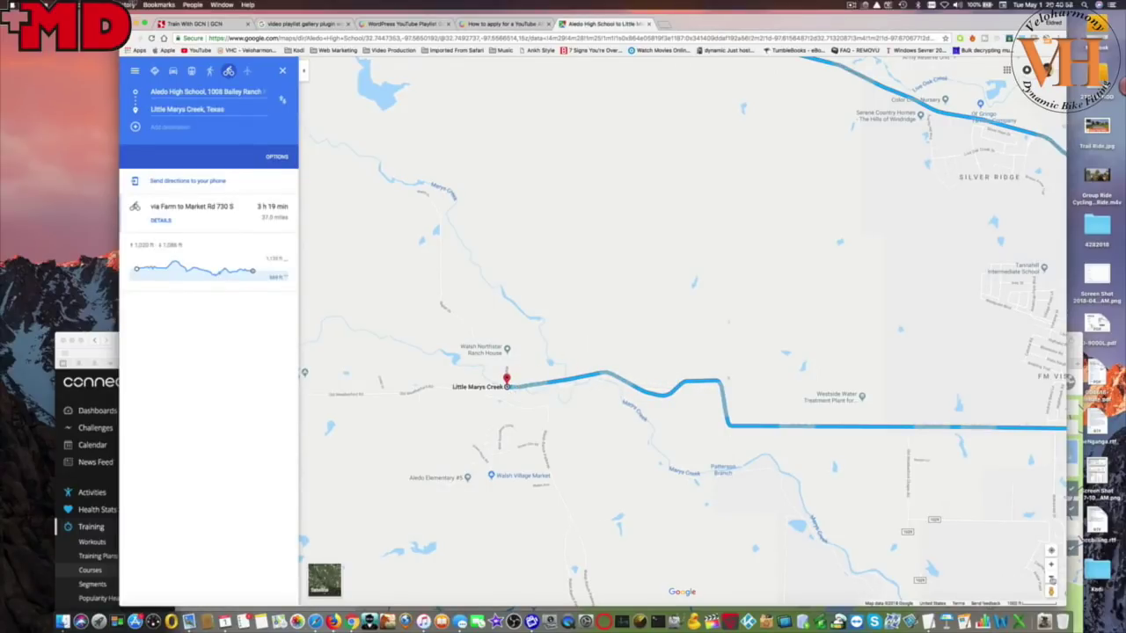
scroll(786, 366, "down", 2)
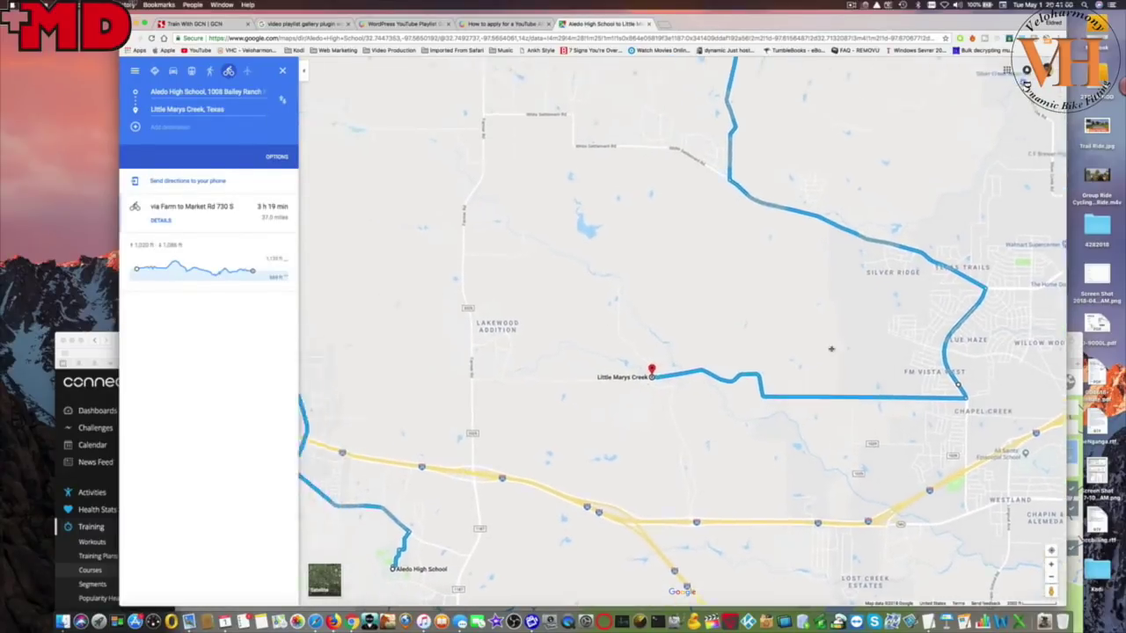
left_click_drag(656, 376, 478, 379)
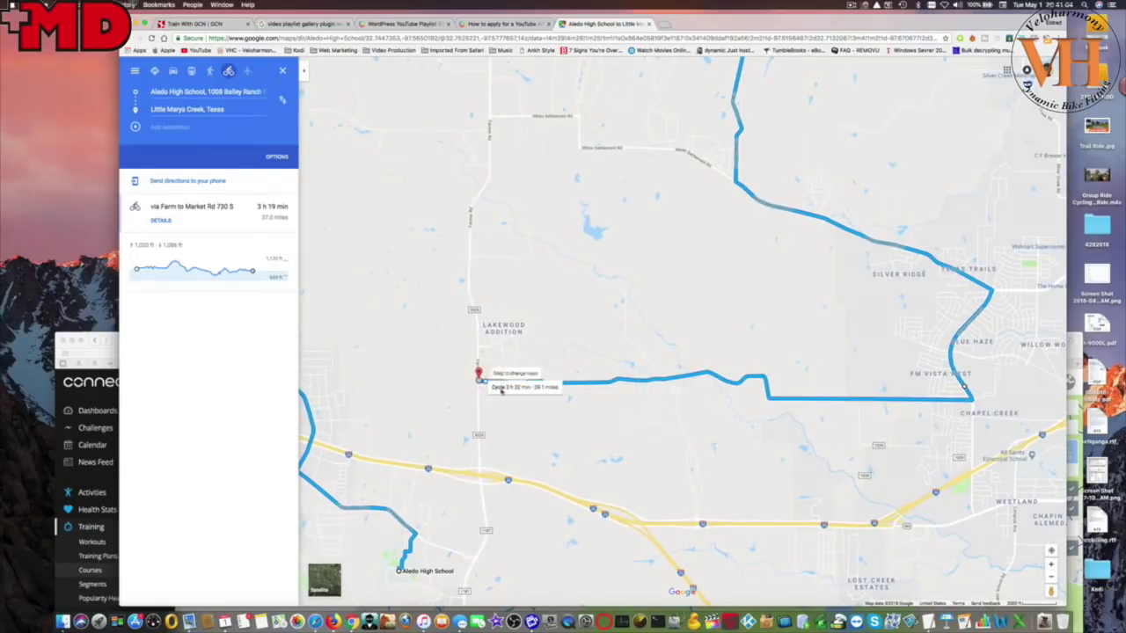
Step: Move the destination south along roads 3325 and 1187 to East Bankhead Highway near Aledo High School
left_click_drag(908, 437, 987, 366)
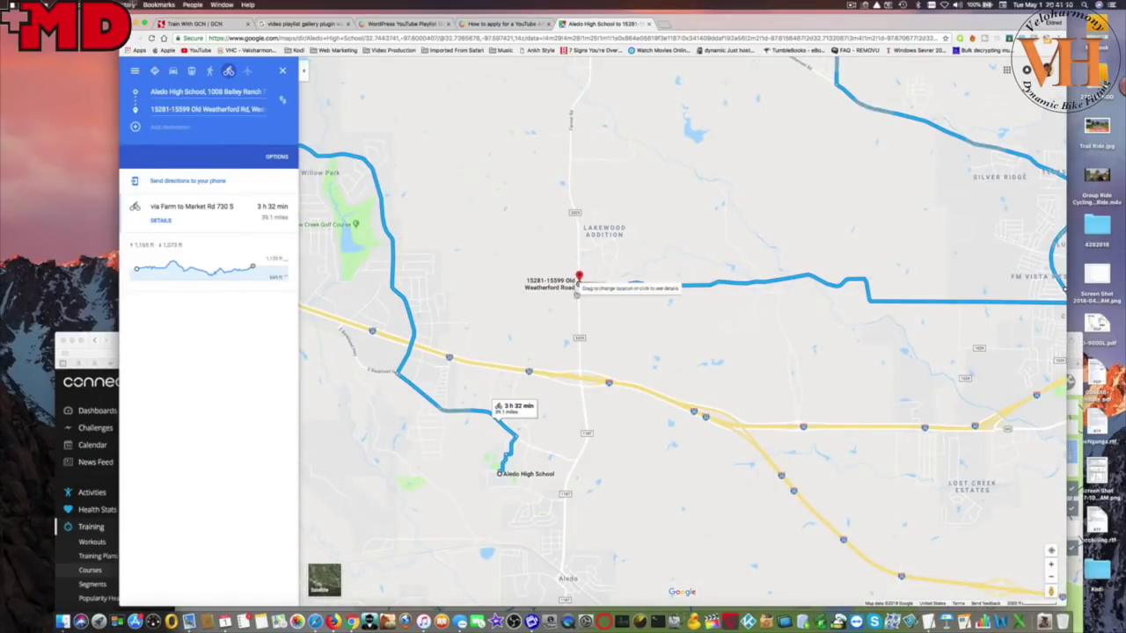
mouse_move(579, 281)
left_mouse_down()
mouse_move(585, 447)
mouse_move(563, 467)
mouse_move(556, 457)
left_mouse_up()
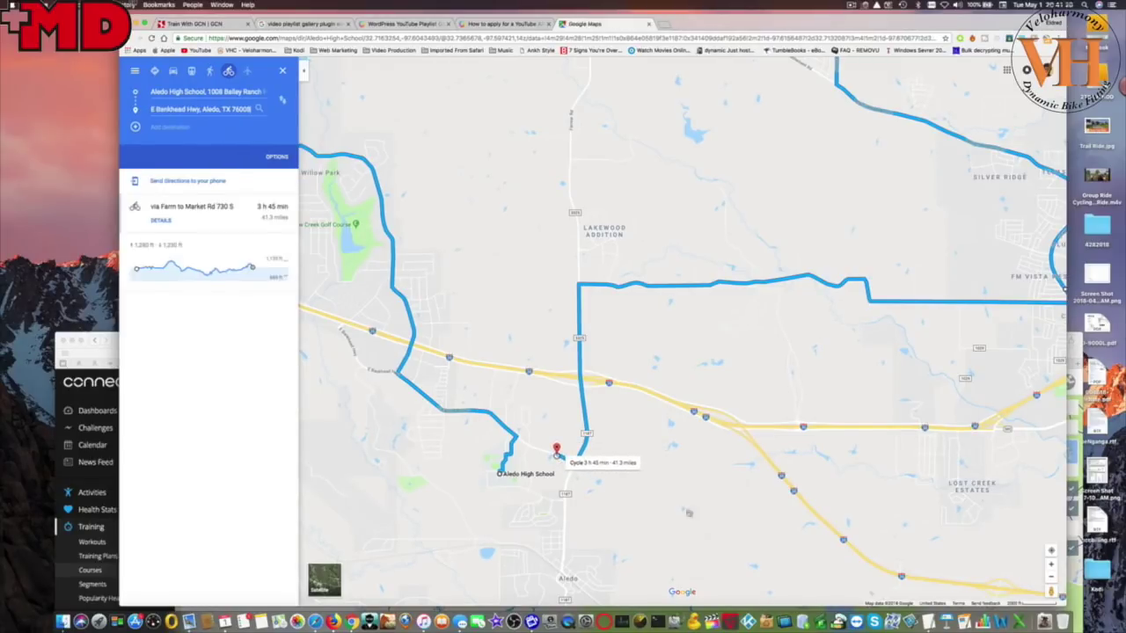
left_click(1051, 565)
left_click_drag(587, 541, 699, 412)
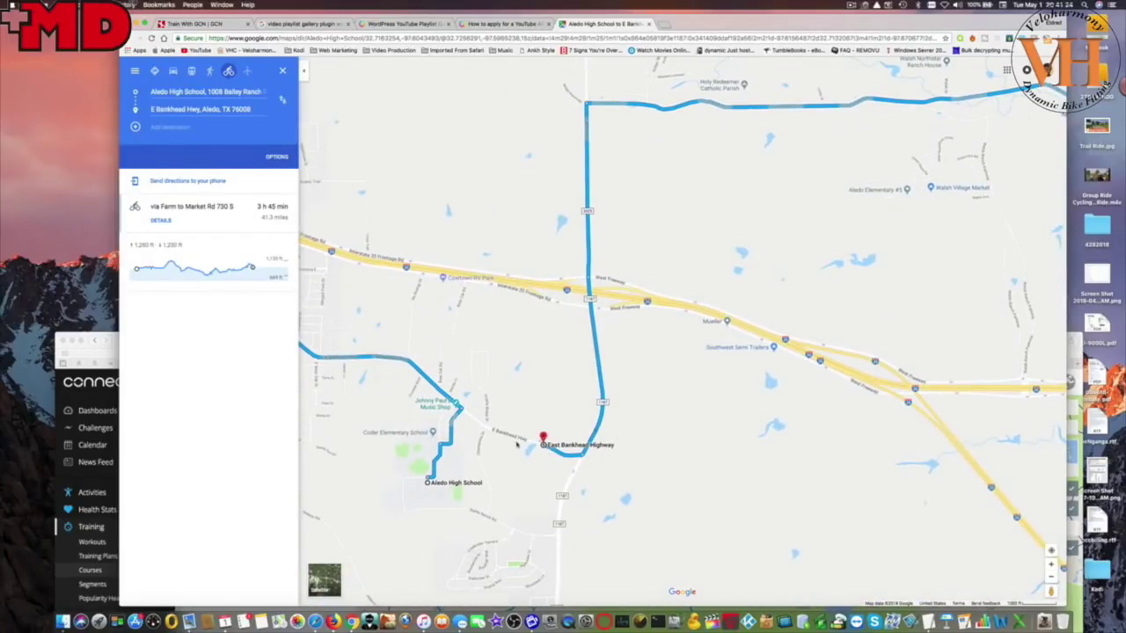
Step: Close the bicycle loop by moving the destination from East Bankhead Highway to Aledo High School
mouse_move(543, 437)
left_mouse_down()
mouse_move(497, 432)
mouse_move(471, 410)
mouse_move(430, 481)
left_mouse_up()
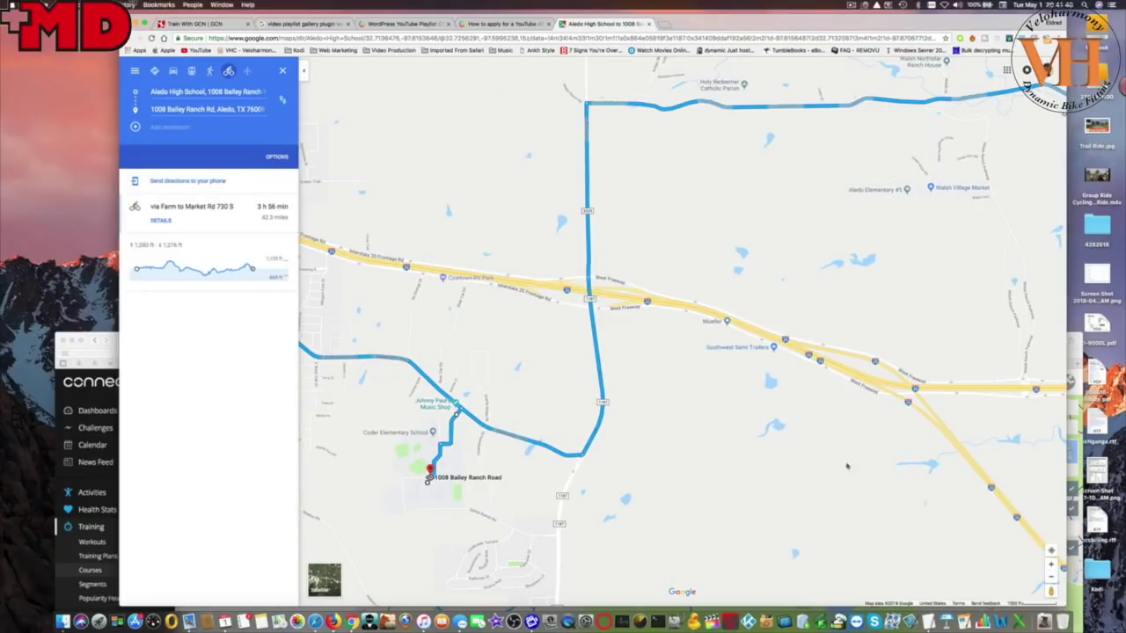
left_click(1051, 581)
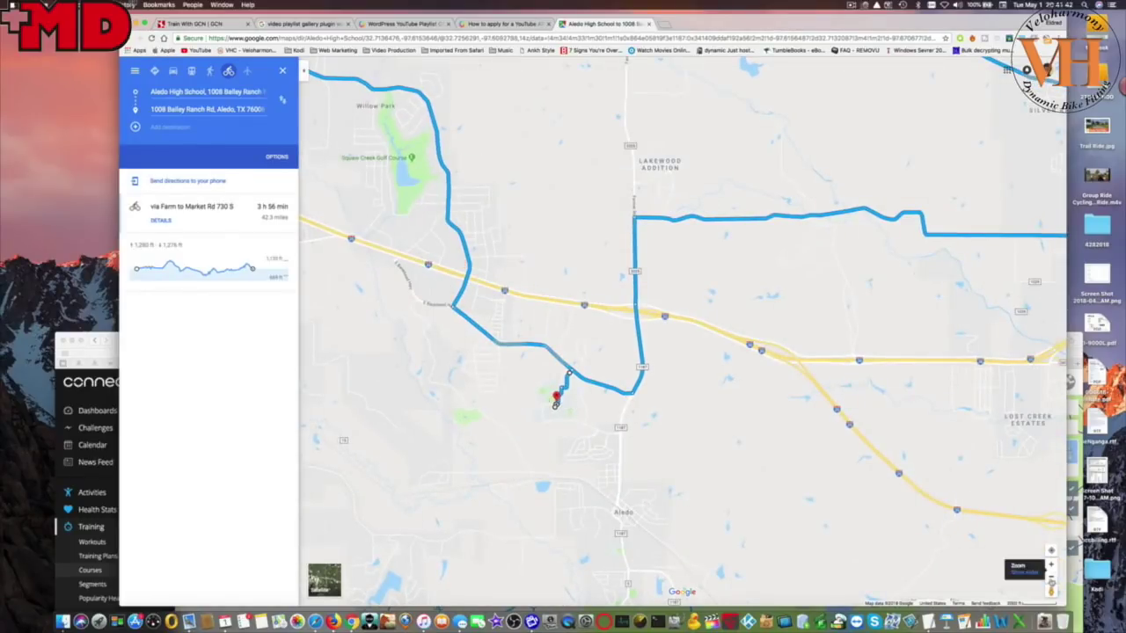
left_click(1051, 581)
left_click(1051, 579)
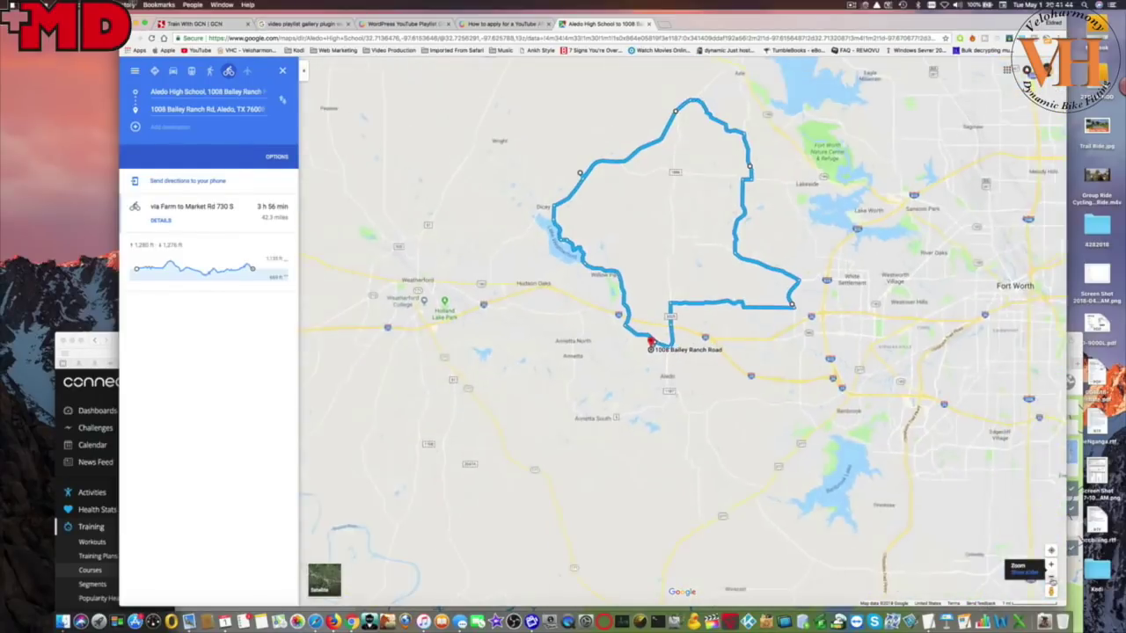
Step: Review the complete loop between Aledo, Lake Weatherford, Azle and White Settlement, including its turn-by-turn directions
left_click_drag(885, 208, 841, 259)
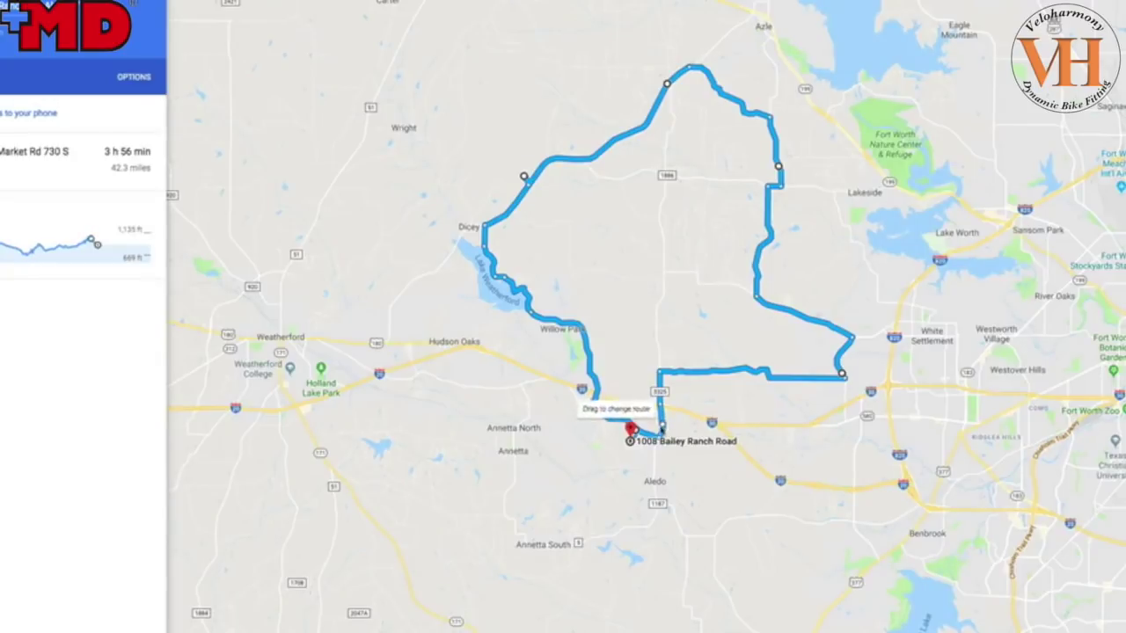
mouse_move(665, 404)
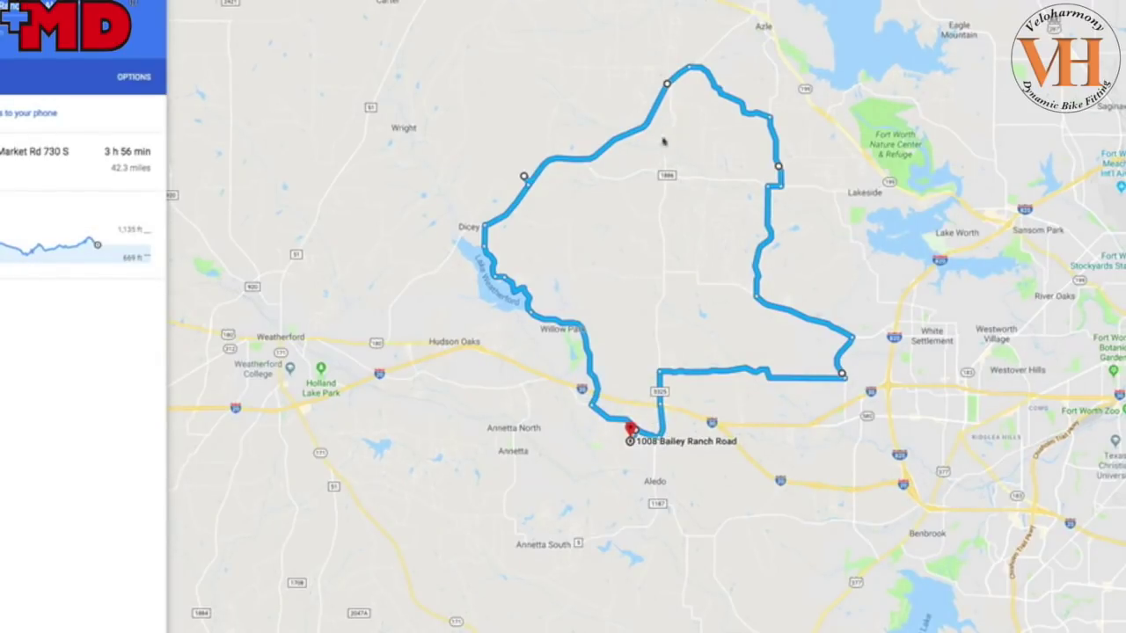
left_click_drag(599, 204, 698, 223)
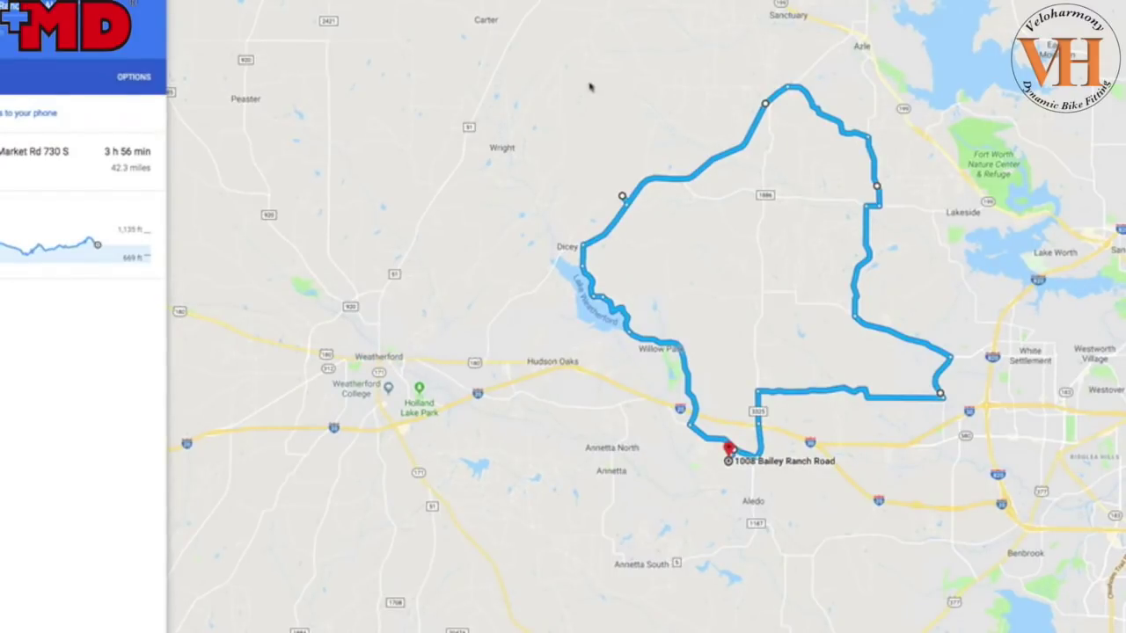
left_click_drag(590, 88, 529, 199)
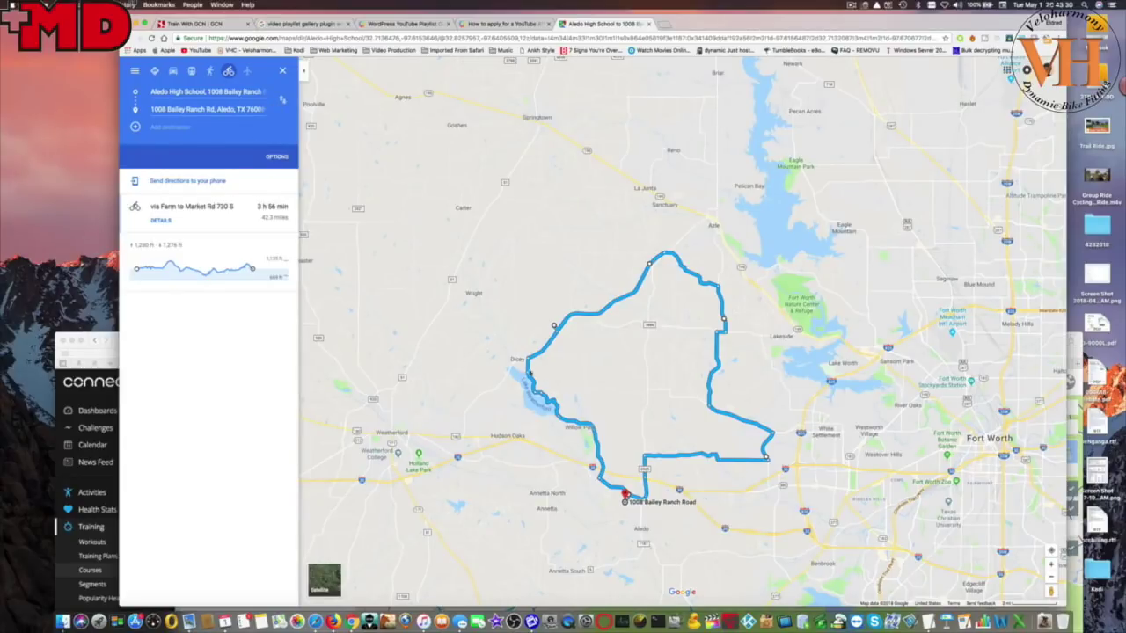
mouse_move(528, 372)
left_click(165, 220)
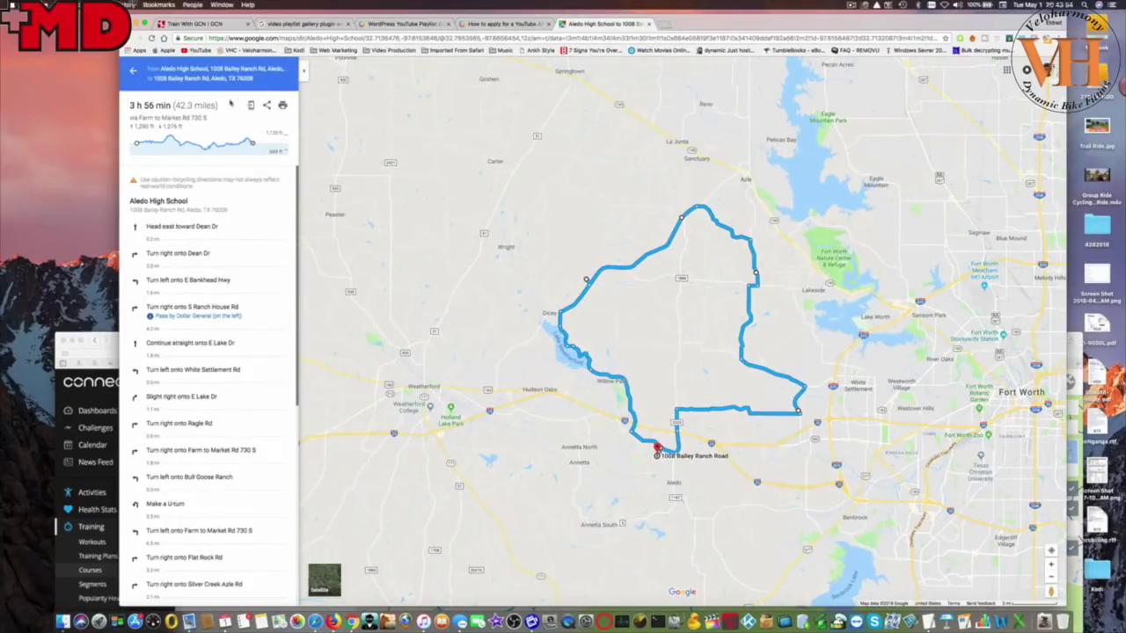
left_click(134, 72)
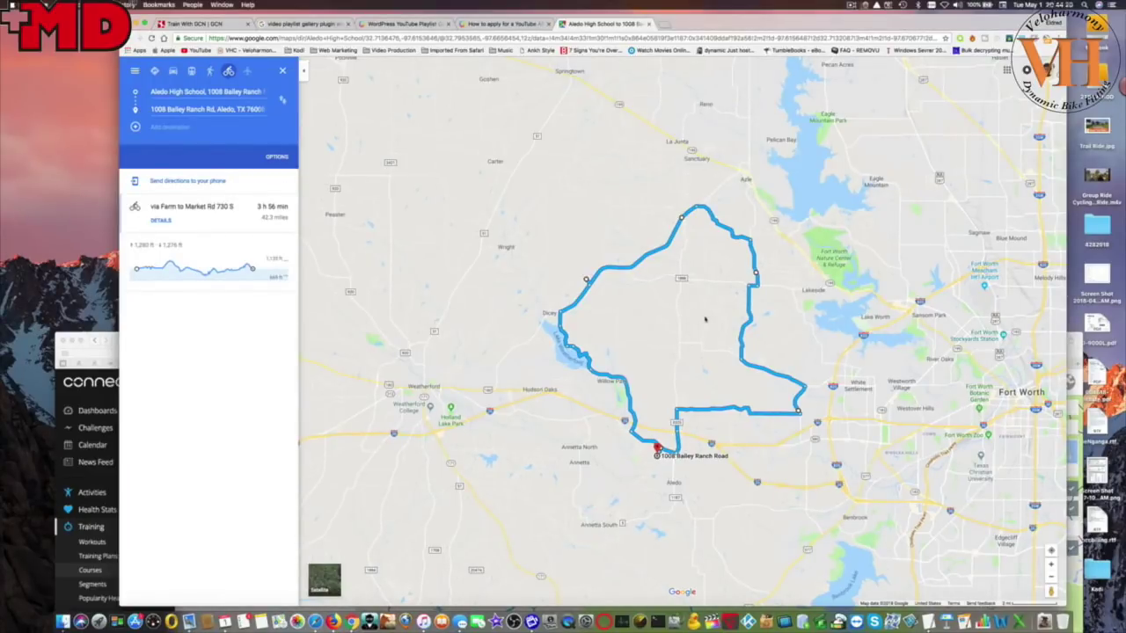
Step: Fix the stray via point northeast of Dicey so the route stays on Farm to Market Rd 730 S without the spur
left_click(1050, 565)
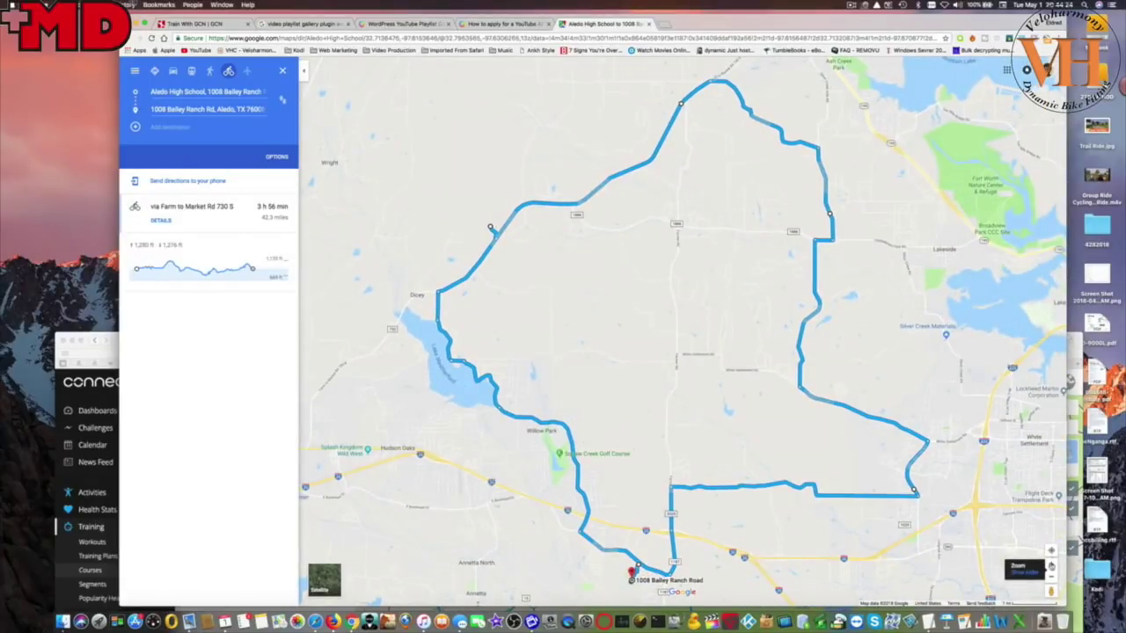
left_click(1050, 566)
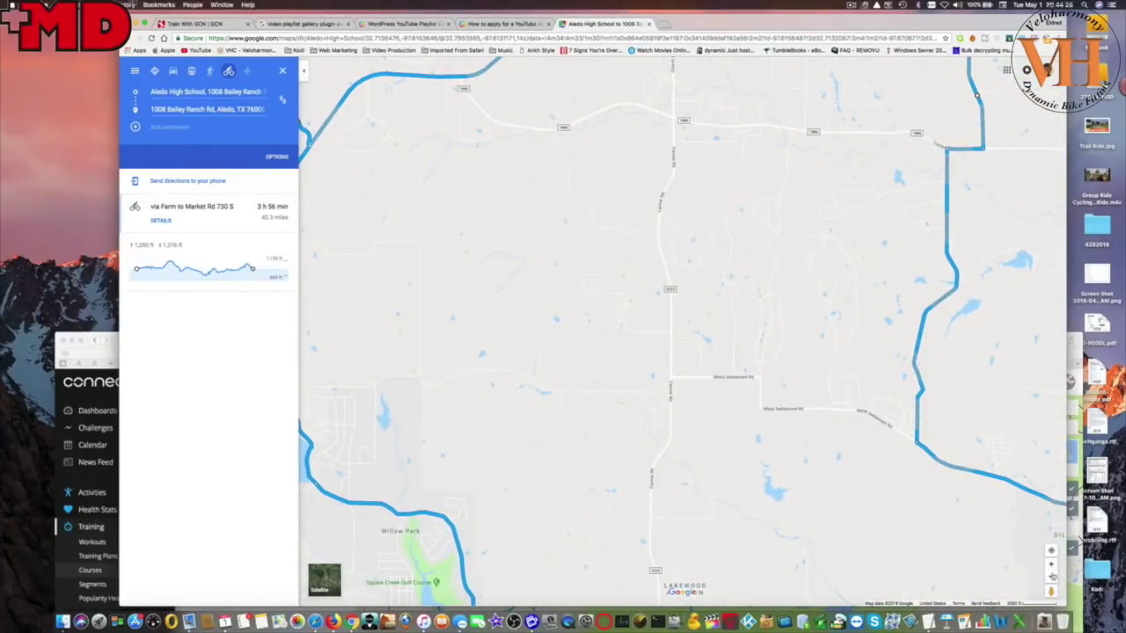
left_click(1050, 576)
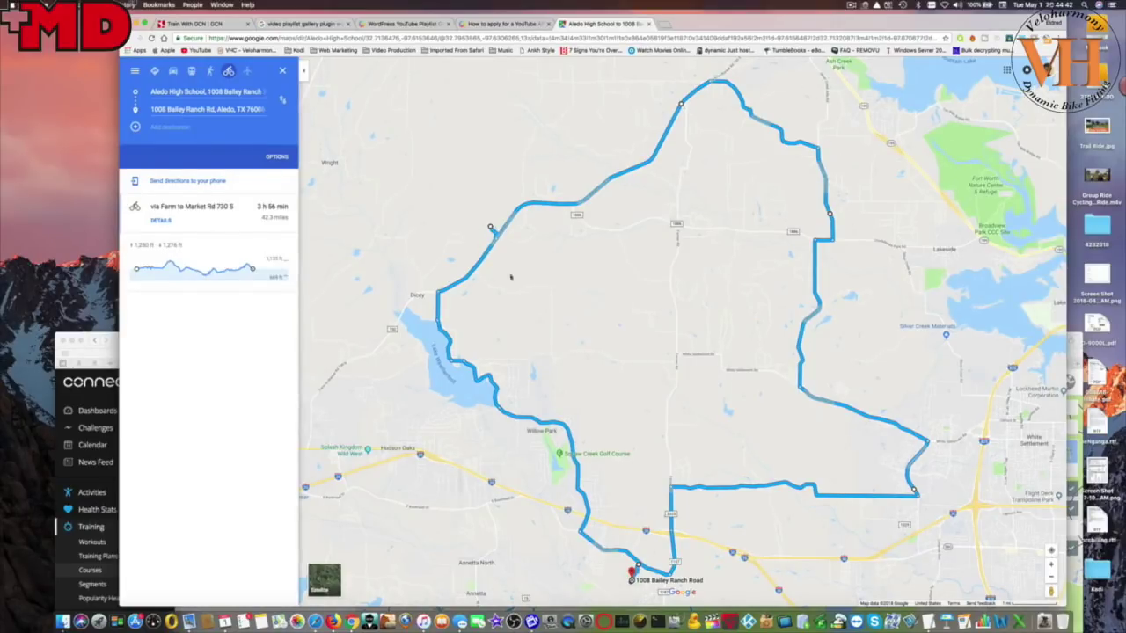
left_click(491, 228)
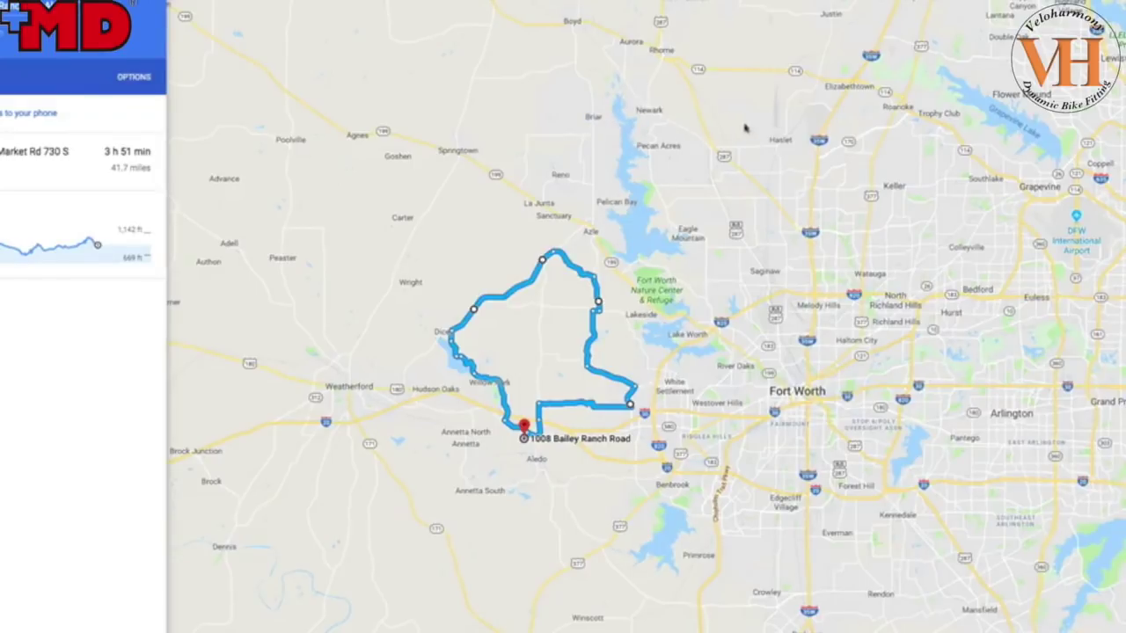
Step: Examine the road network across Fort Worth, Dallas, Denton and Plano, including the areas around Grapevine Lake and Lewisville Lake
left_click_drag(1117, 318, 842, 353)
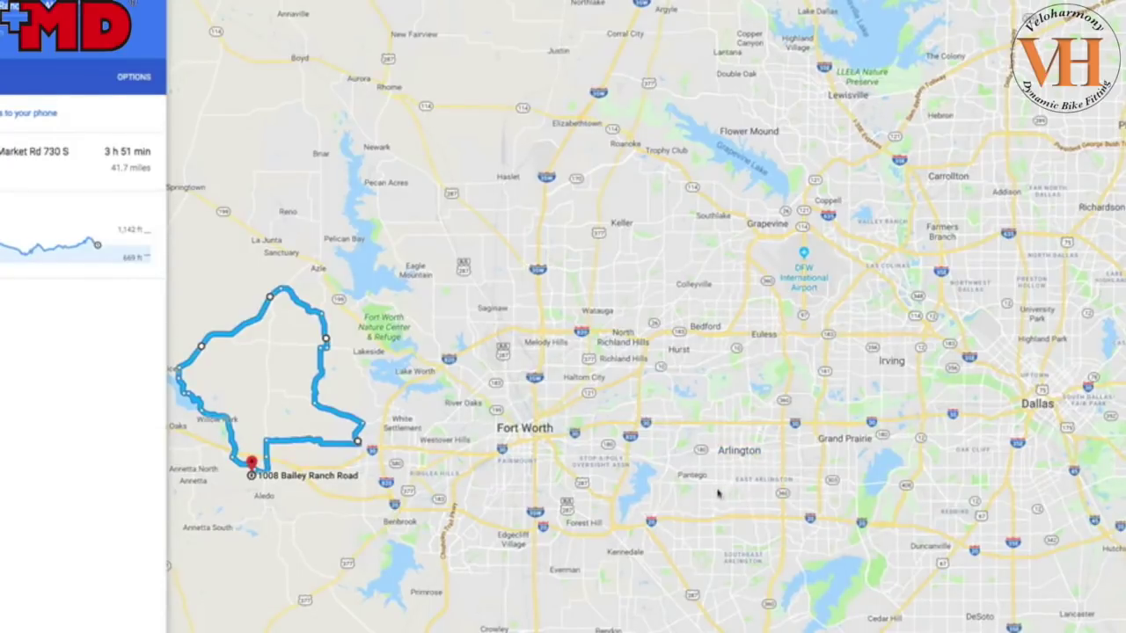
left_click_drag(1003, 287, 1023, 420)
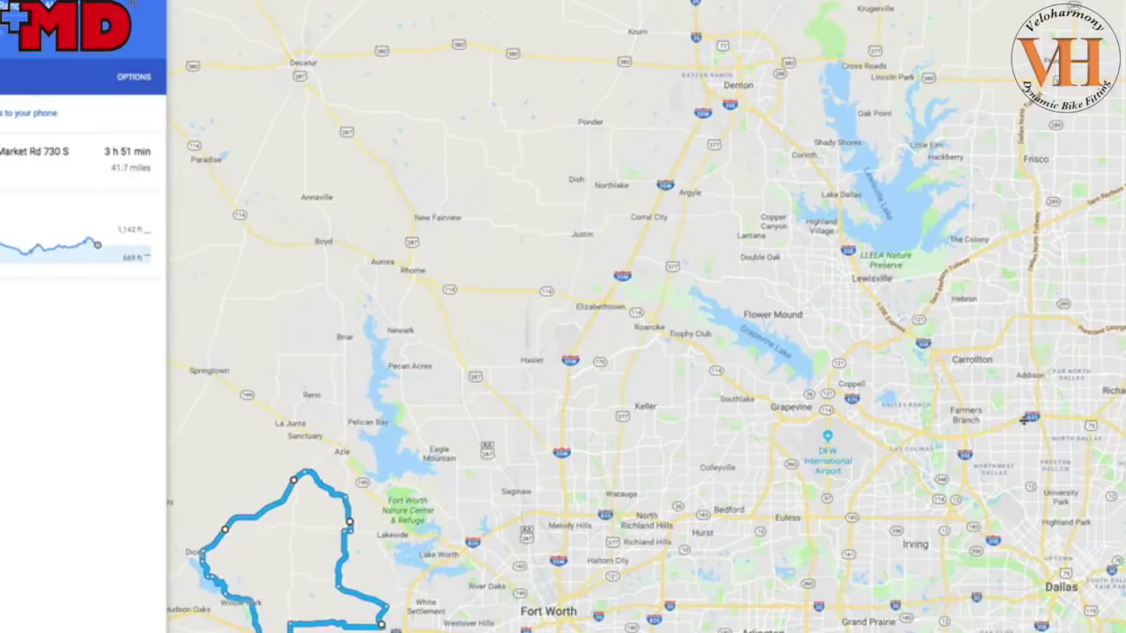
left_click_drag(1023, 420, 978, 427)
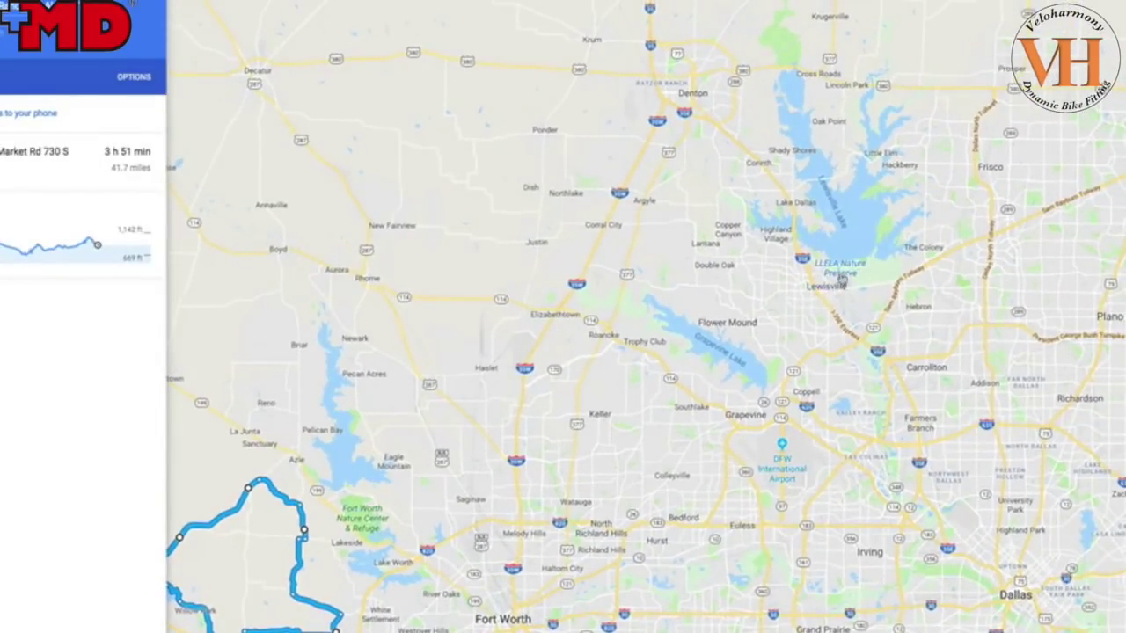
mouse_move(847, 276)
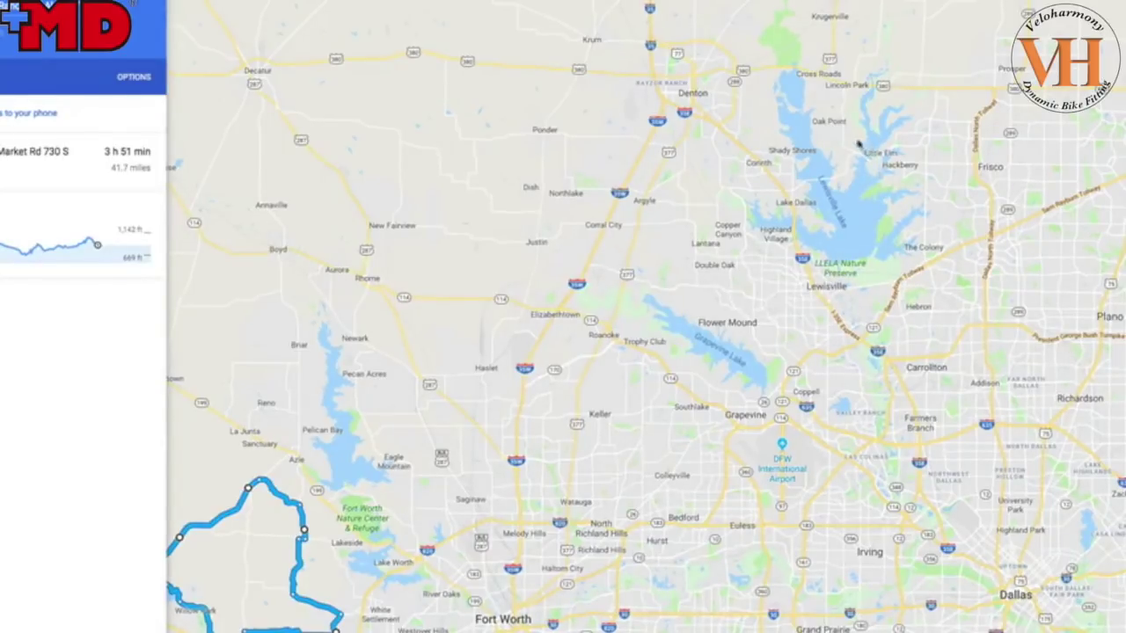
left_click_drag(929, 176, 913, 380)
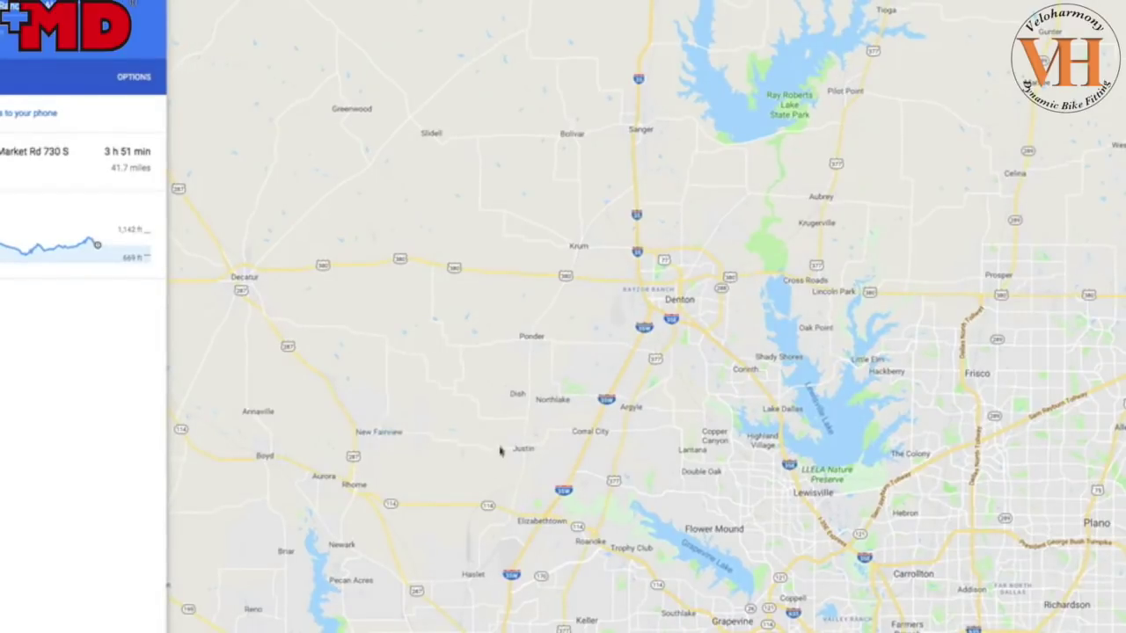
left_click_drag(1040, 531, 837, 167)
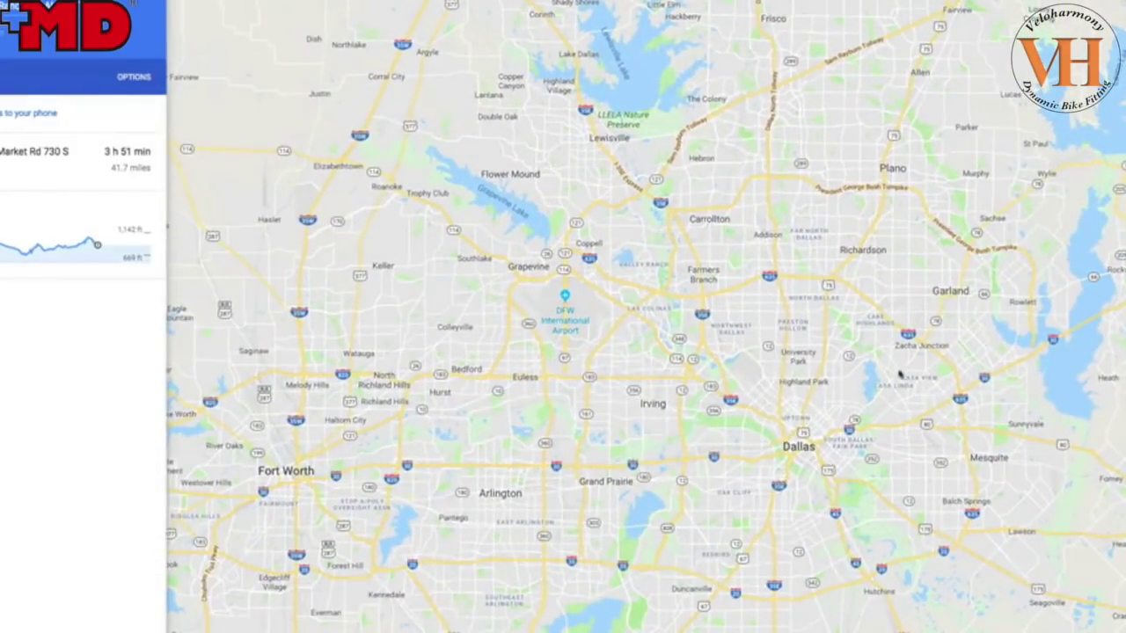
left_click_drag(936, 276, 723, 431)
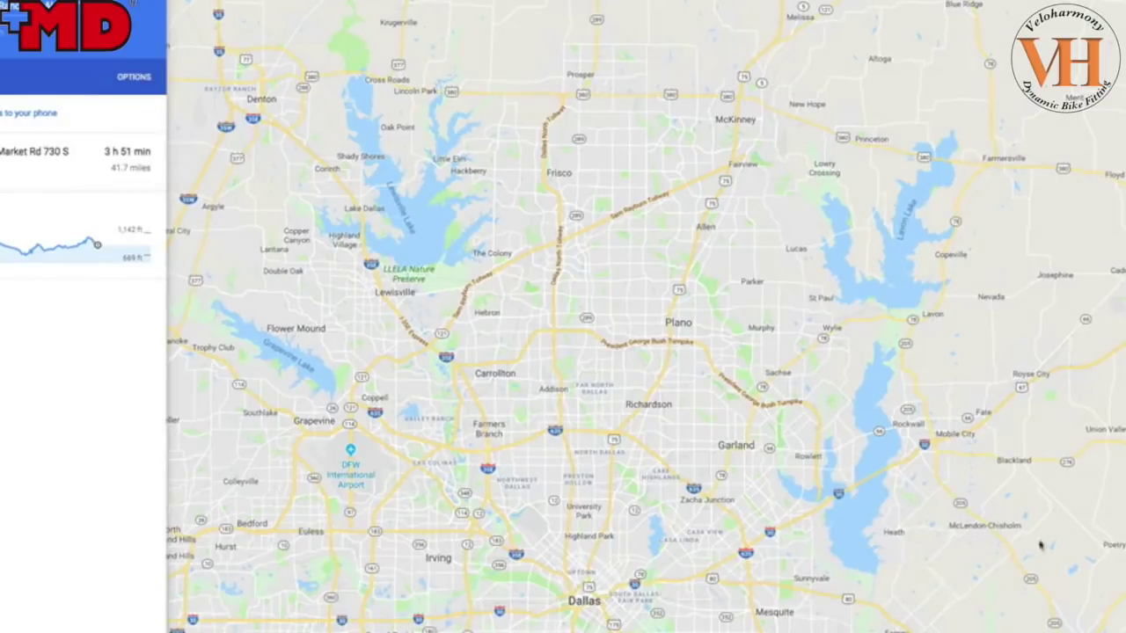
left_click_drag(1120, 486, 1114, 572)
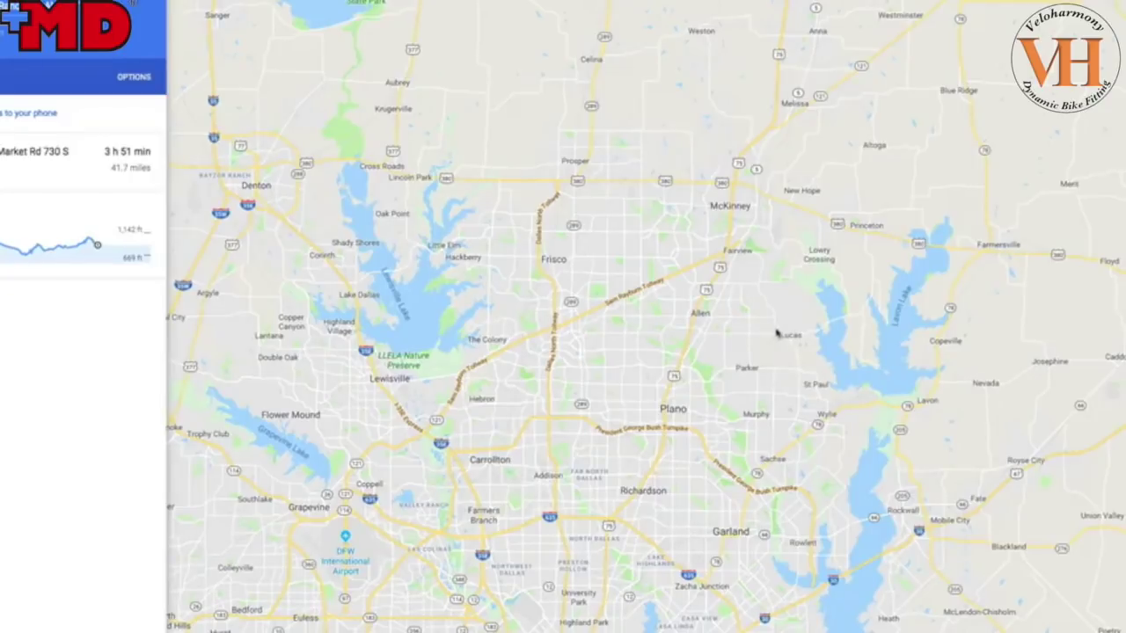
Step: Examine the country roads east of McKinney to Commerce and north past Ray Roberts Lake to the Red River
left_click_drag(772, 339, 803, 450)
left_click_drag(1062, 353, 787, 377)
left_click_drag(1073, 346, 809, 329)
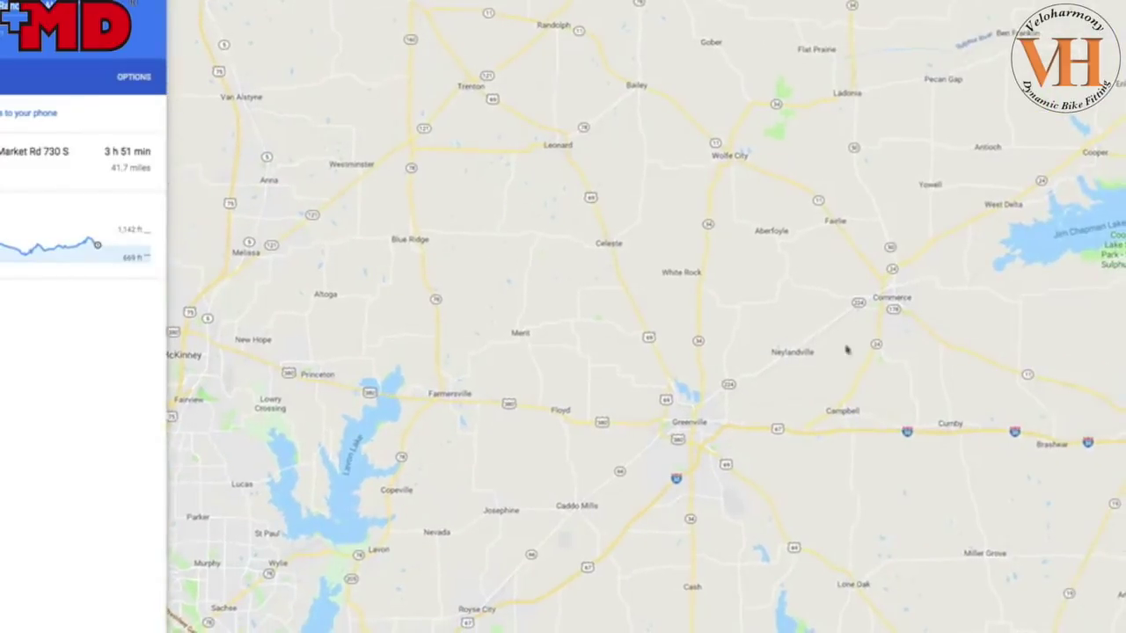
left_click_drag(1050, 329, 1124, 434)
left_click_drag(798, 324, 1051, 156)
left_click_drag(865, 402, 1038, 448)
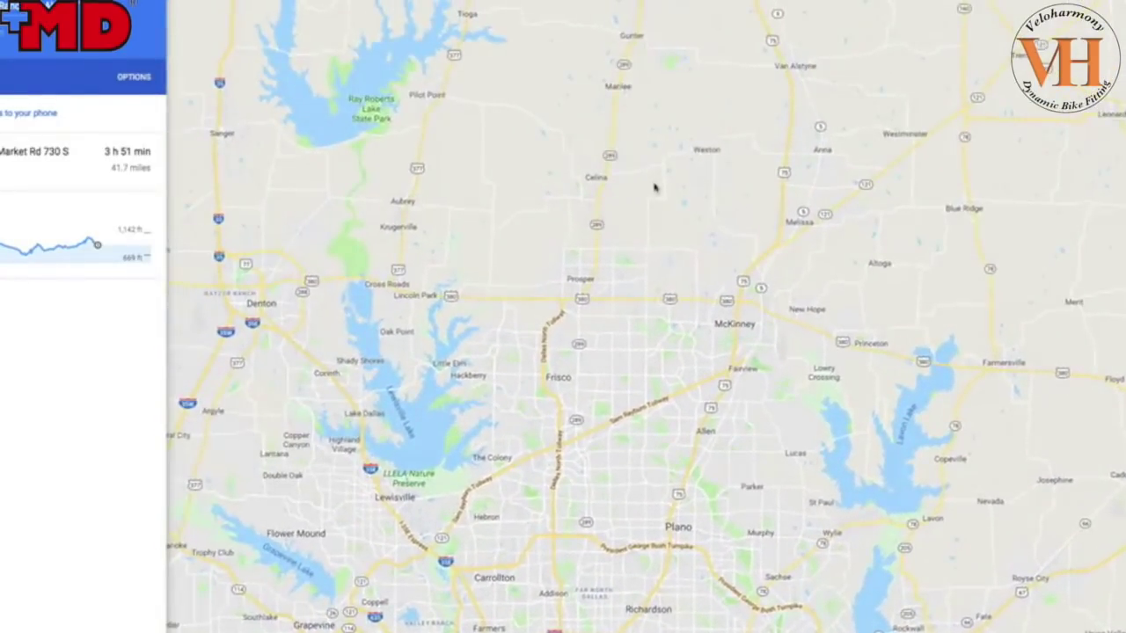
left_click_drag(654, 183, 759, 359)
left_click_drag(758, 75, 794, 347)
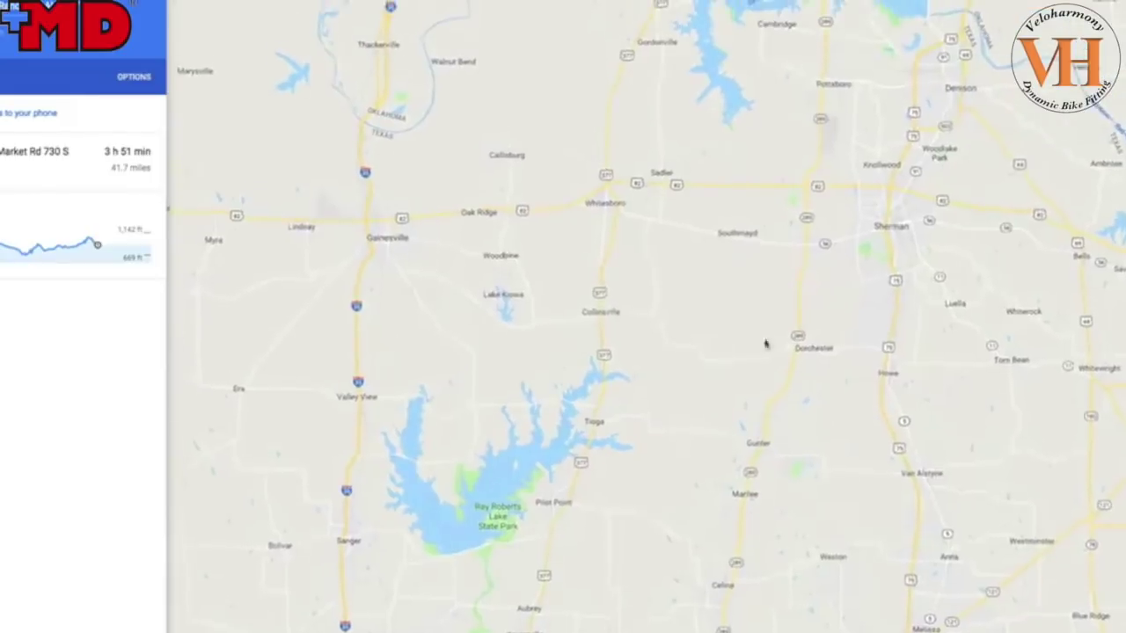
left_click_drag(719, 352, 859, 526)
left_click_drag(718, 244, 727, 415)
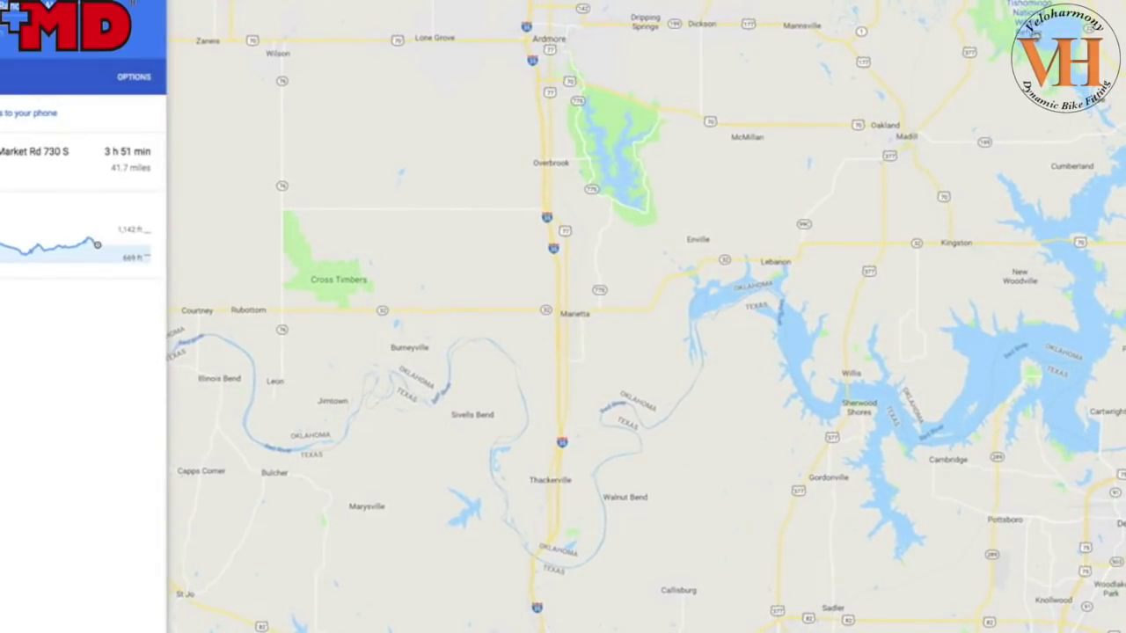
mouse_move(1024, 108)
left_mouse_down()
mouse_move(988, 207)
mouse_move(954, 46)
left_mouse_up()
mouse_move(904, 492)
left_mouse_down()
mouse_move(930, 252)
mouse_move(947, 244)
mouse_move(1109, 345)
left_mouse_up()
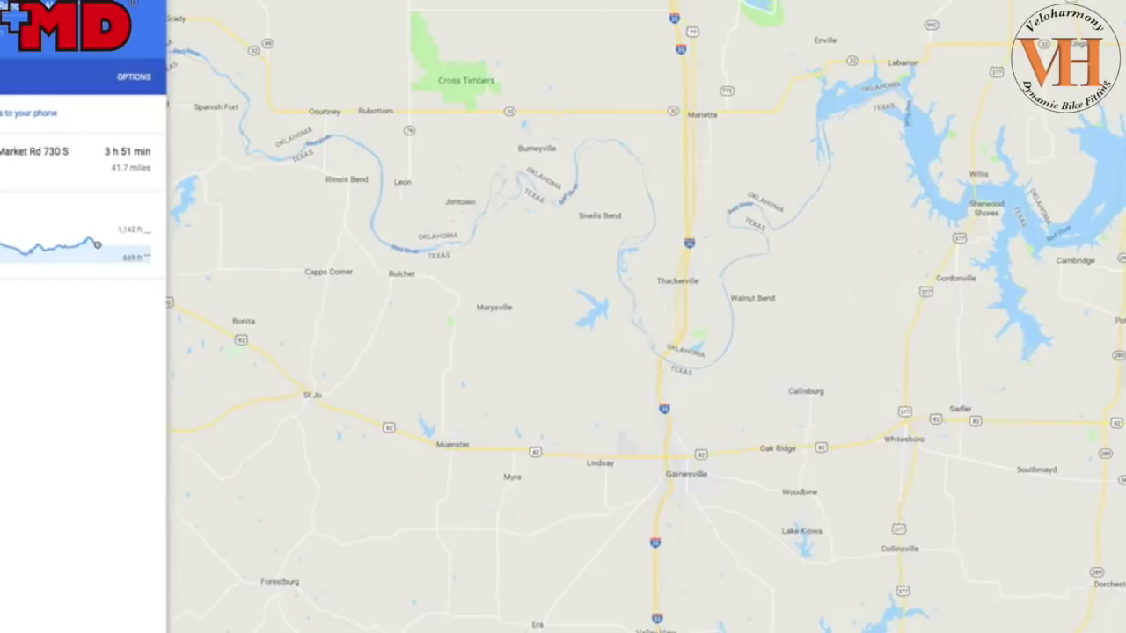
Step: Examine the rural roads northwest of Fort Worth around Bowie, Forestburg, Decatur and Slidell in relation to the planned loop
scroll(742, 341, "down", 1)
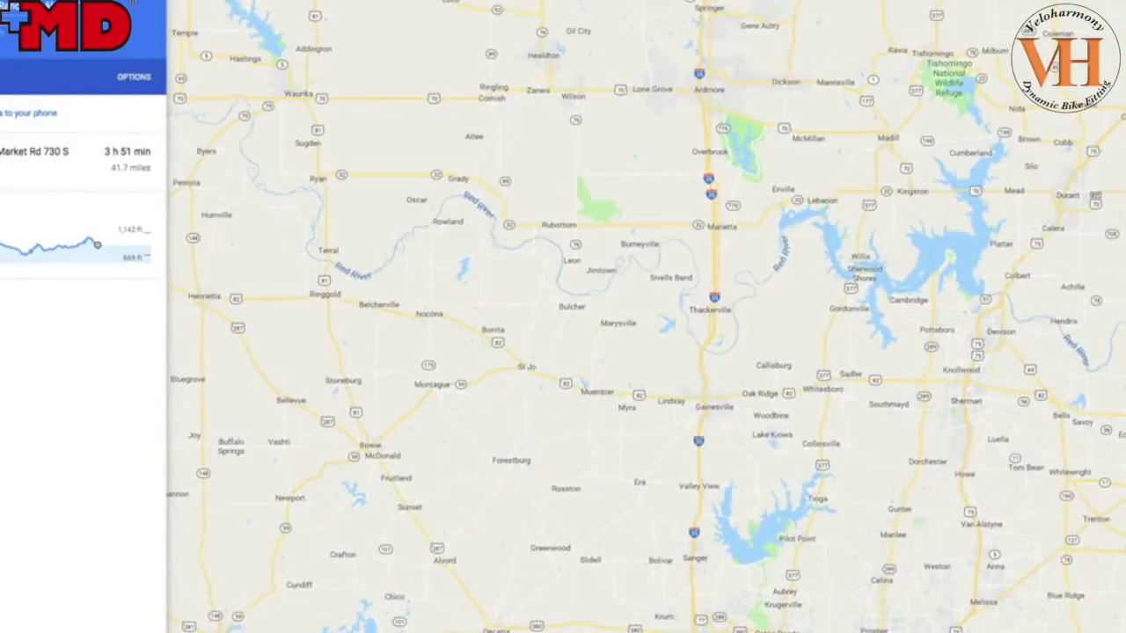
scroll(1102, 567, "down", 2)
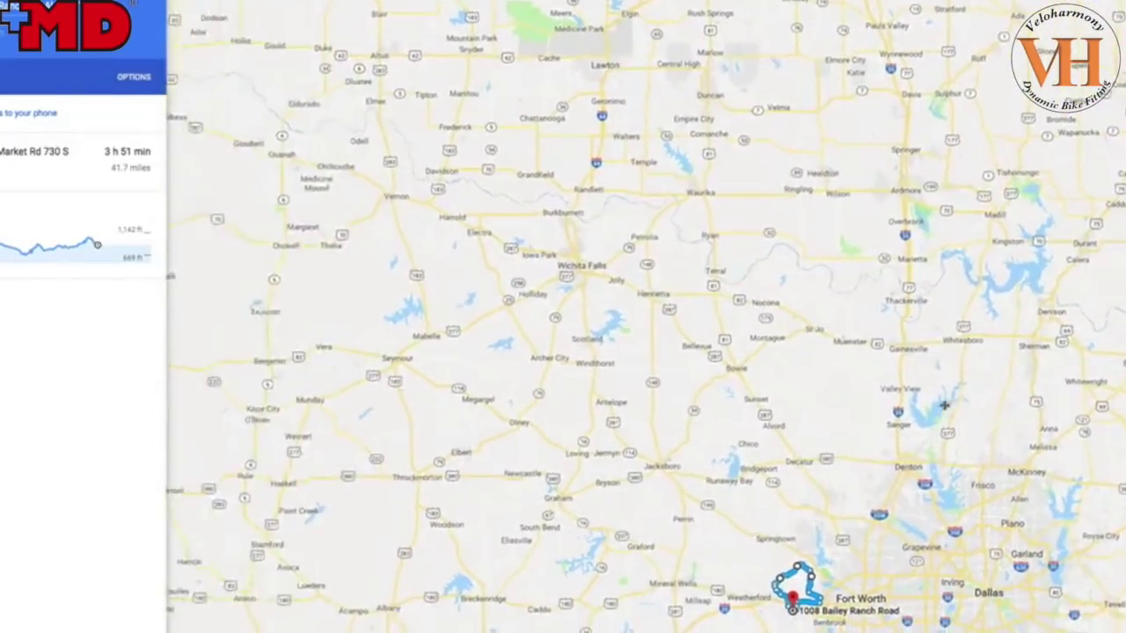
scroll(740, 338, "up", 2)
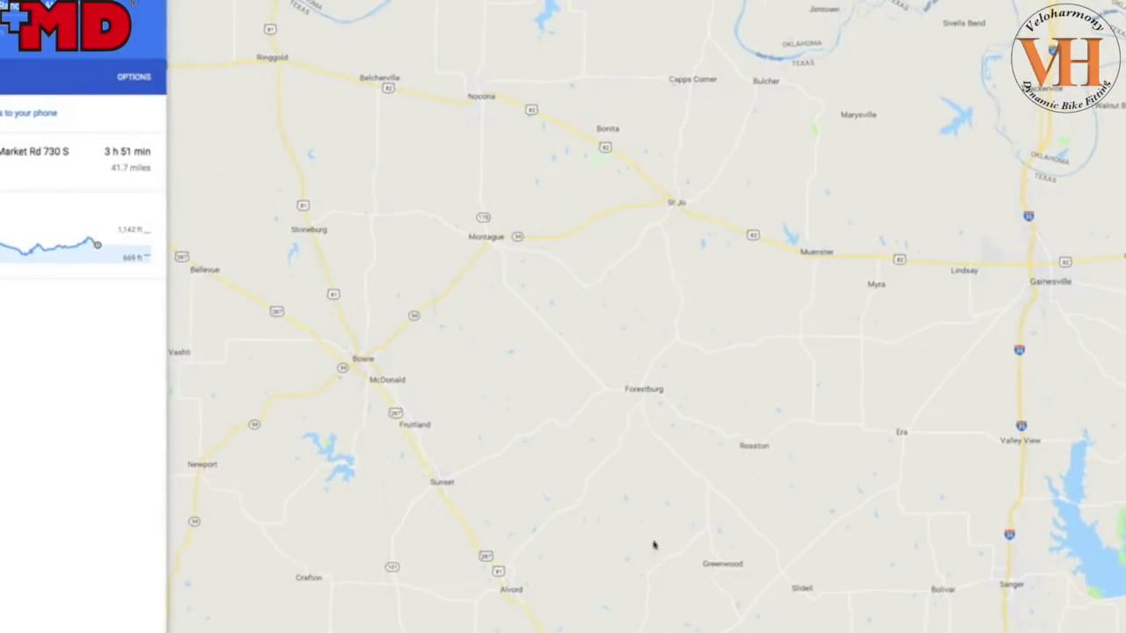
left_click_drag(642, 540, 716, 329)
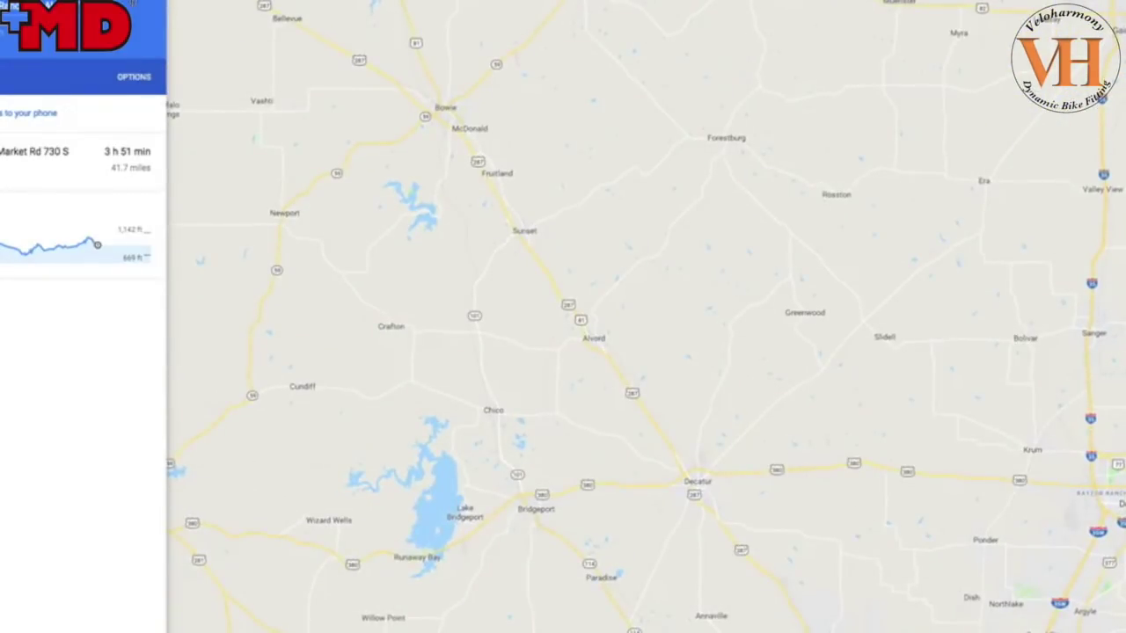
scroll(742, 339, "down", 1)
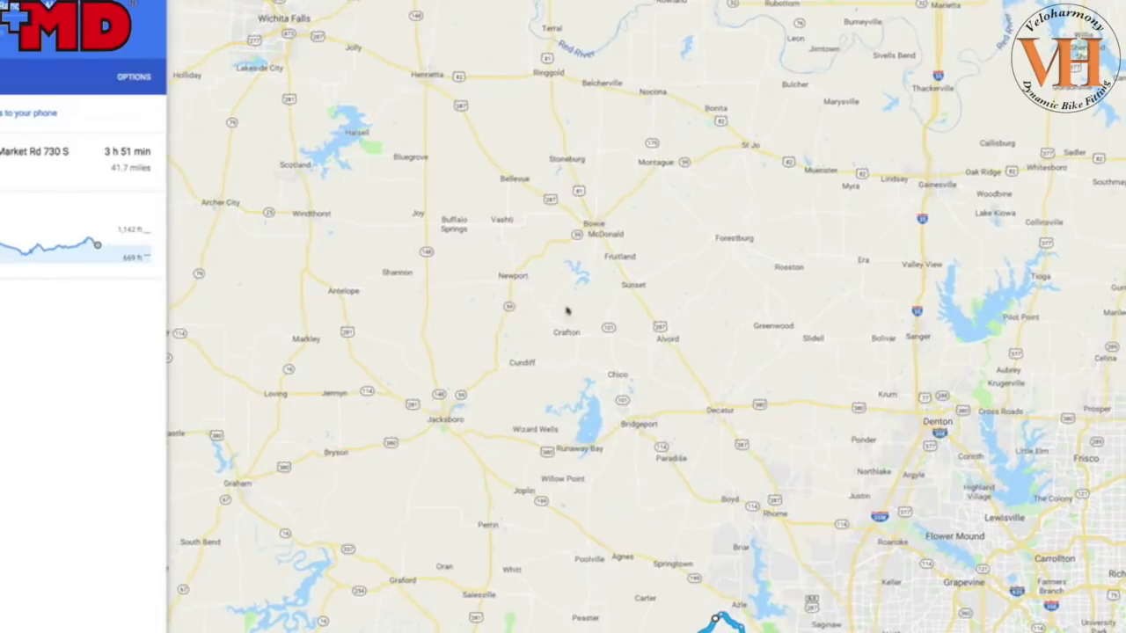
left_click_drag(756, 330, 660, 239)
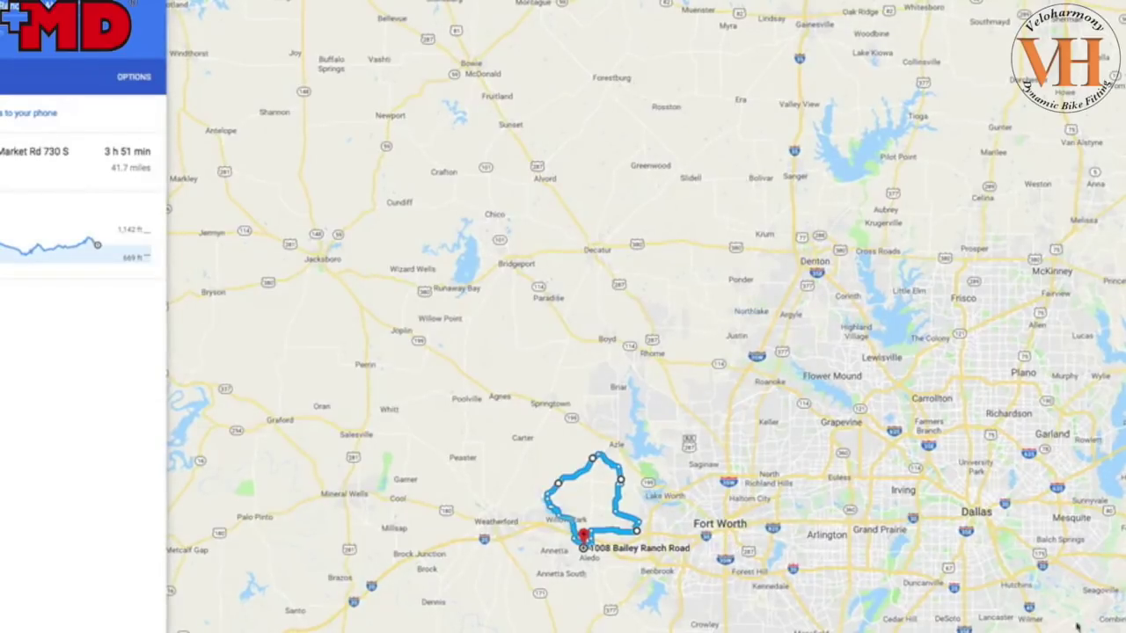
scroll(741, 339, "up", 2)
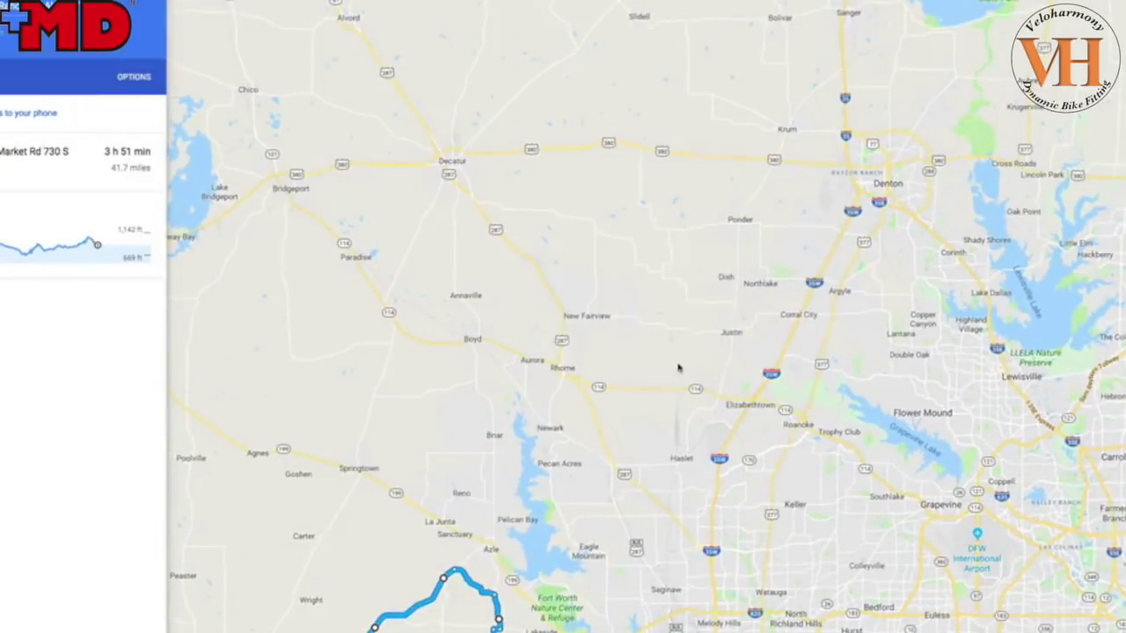
left_click_drag(671, 265, 711, 351)
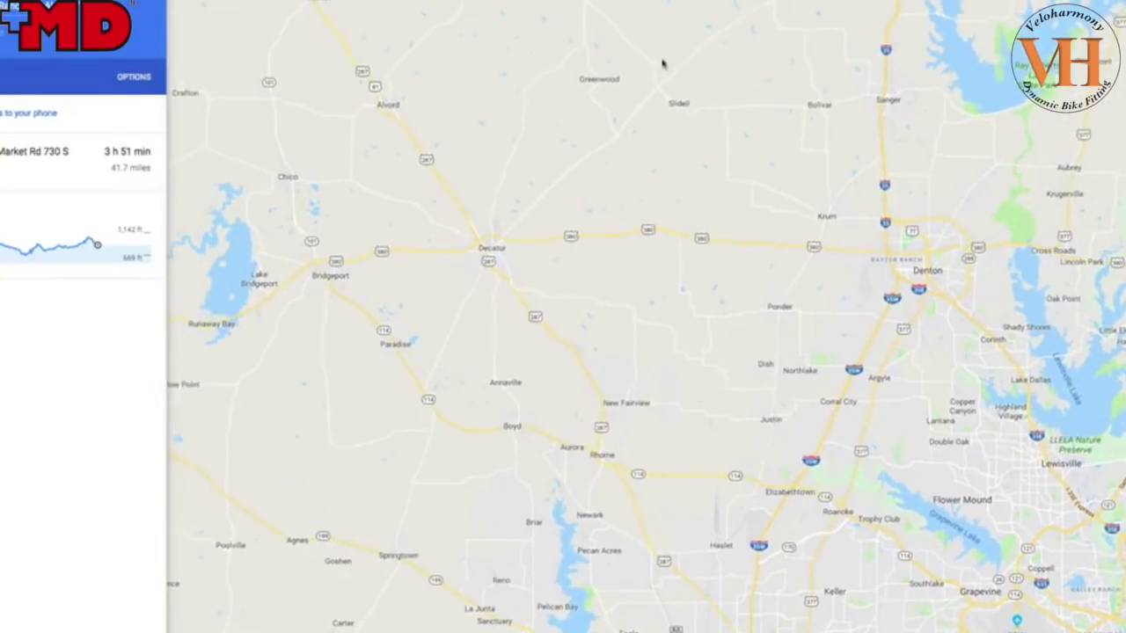
left_click_drag(671, 59, 683, 87)
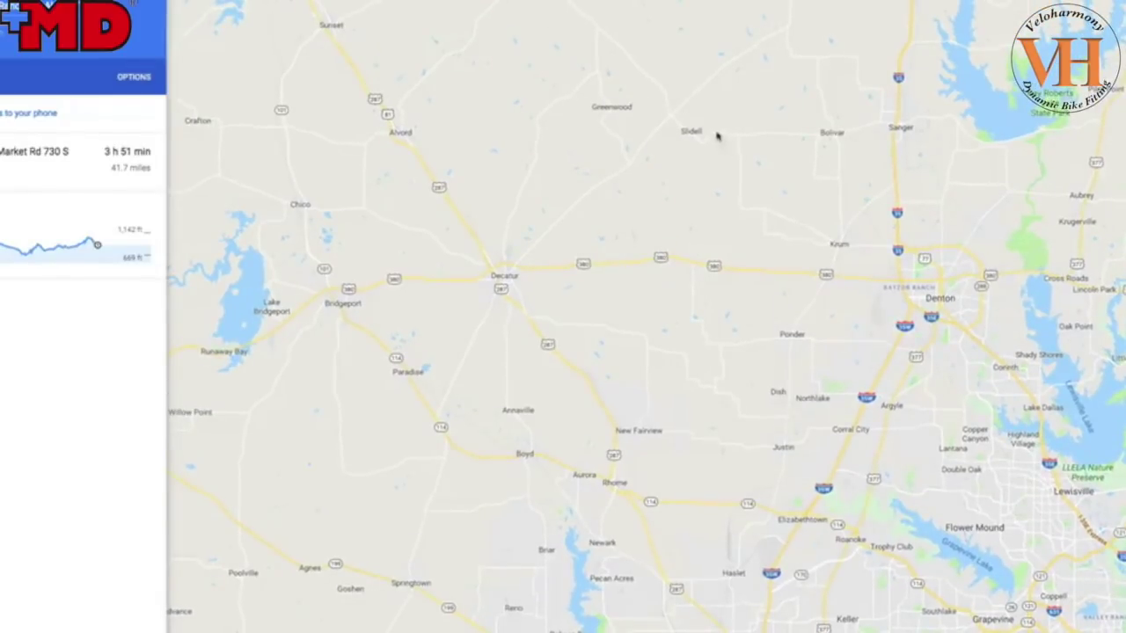
Step: Examine the country roads around Sunset, Greenwood, Rosston, Era and Valley View, and back south to the Aledo loop
left_click_drag(718, 136, 847, 342)
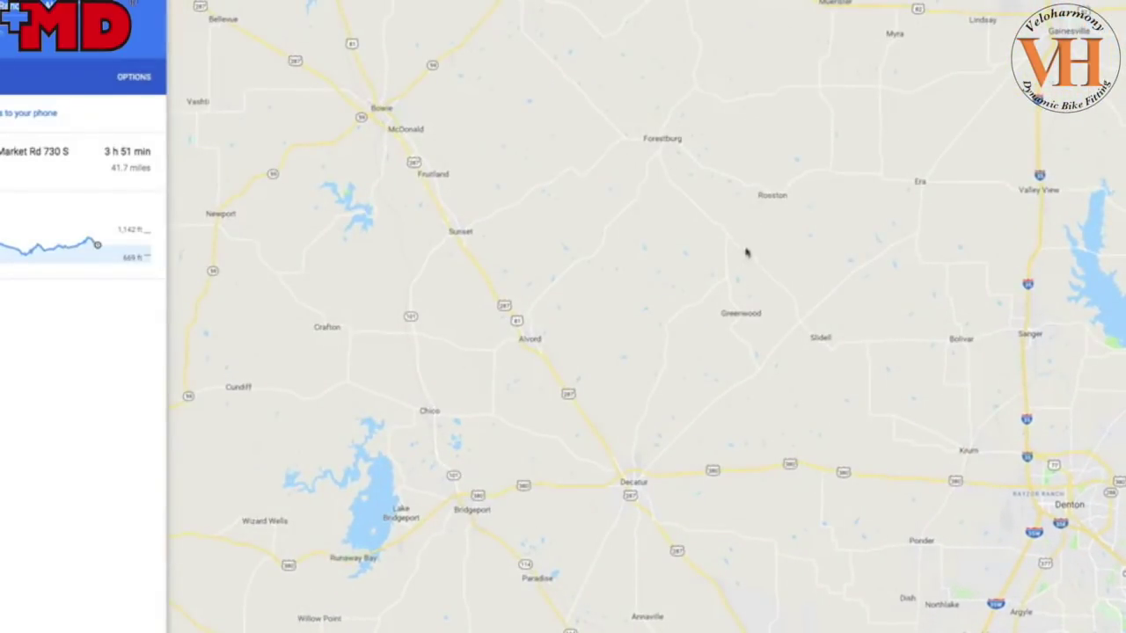
left_click_drag(762, 244, 790, 246)
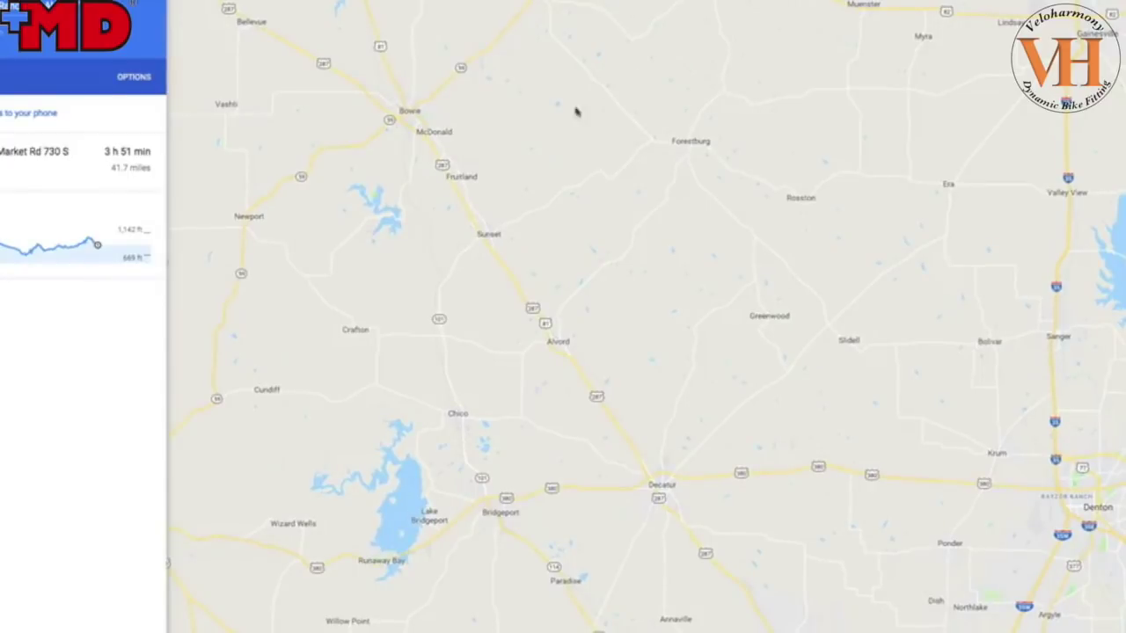
left_click_drag(591, 173, 804, 357)
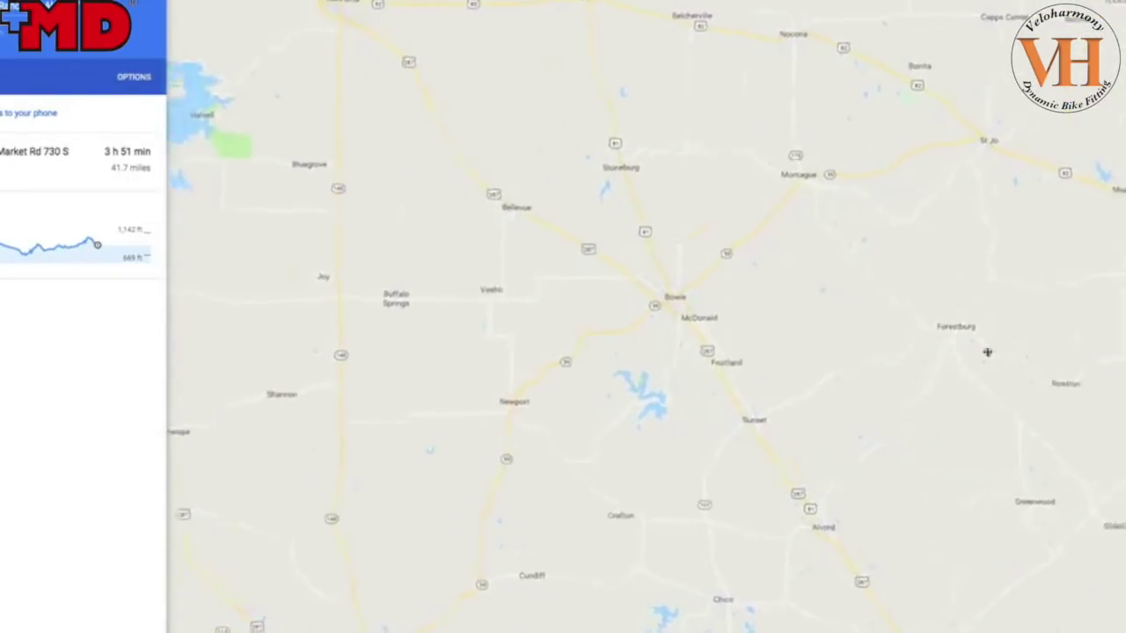
left_click_drag(1059, 294, 868, 196)
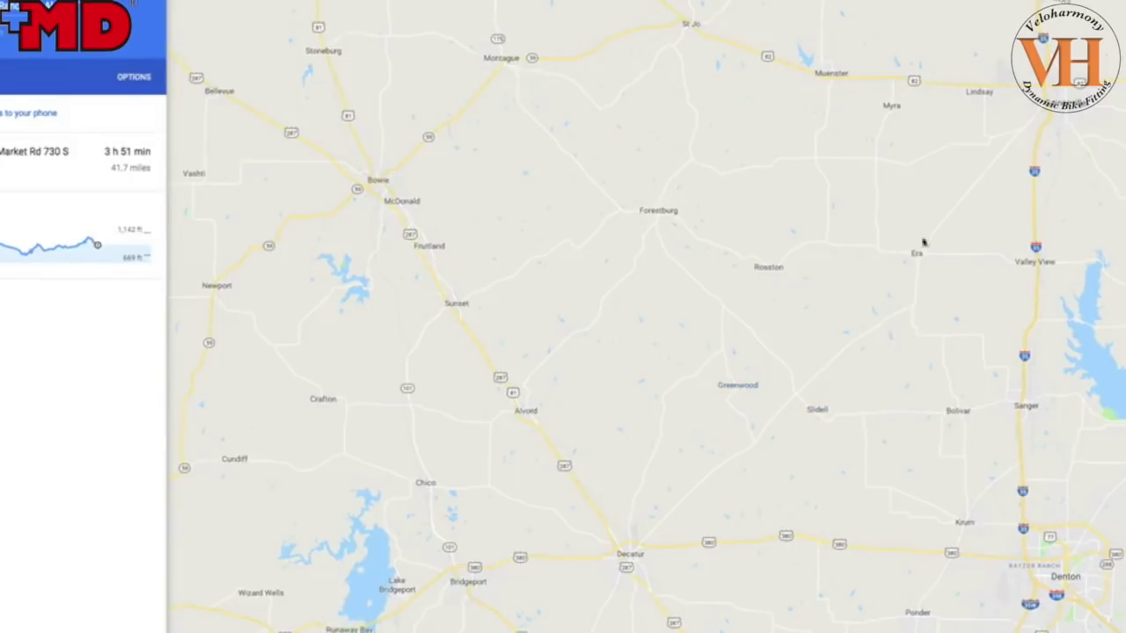
left_click_drag(700, 468, 862, 393)
left_click_drag(522, 406, 725, 377)
left_click_drag(578, 395, 683, 298)
left_click_drag(683, 619, 442, 353)
left_click_drag(783, 533, 533, 451)
left_click_drag(1060, 517, 883, 480)
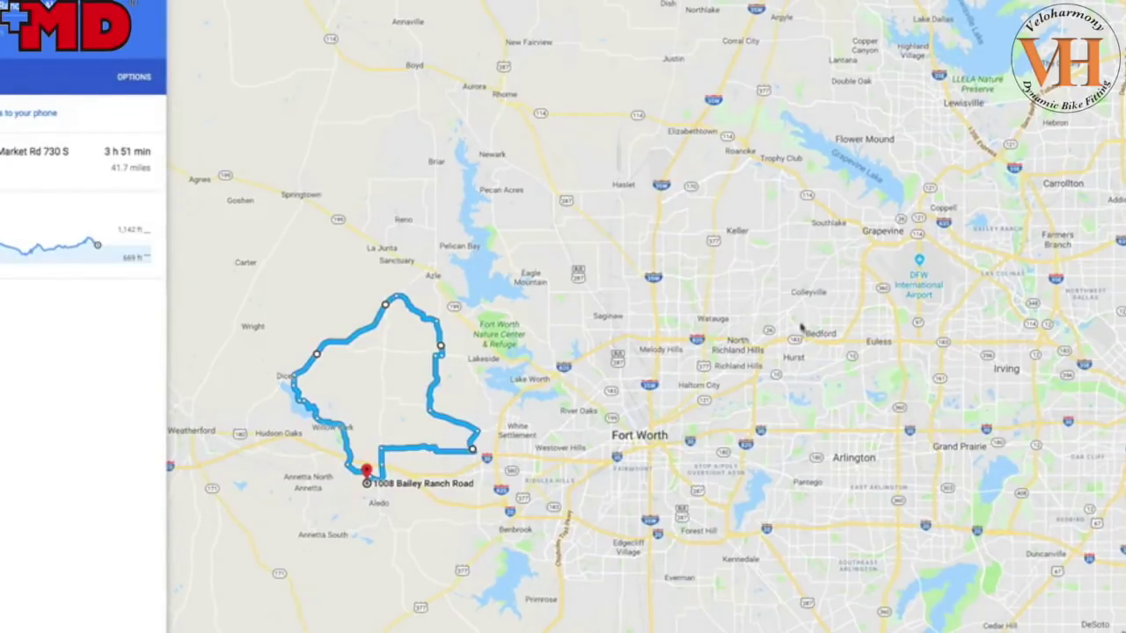
left_click_drag(531, 254, 910, 346)
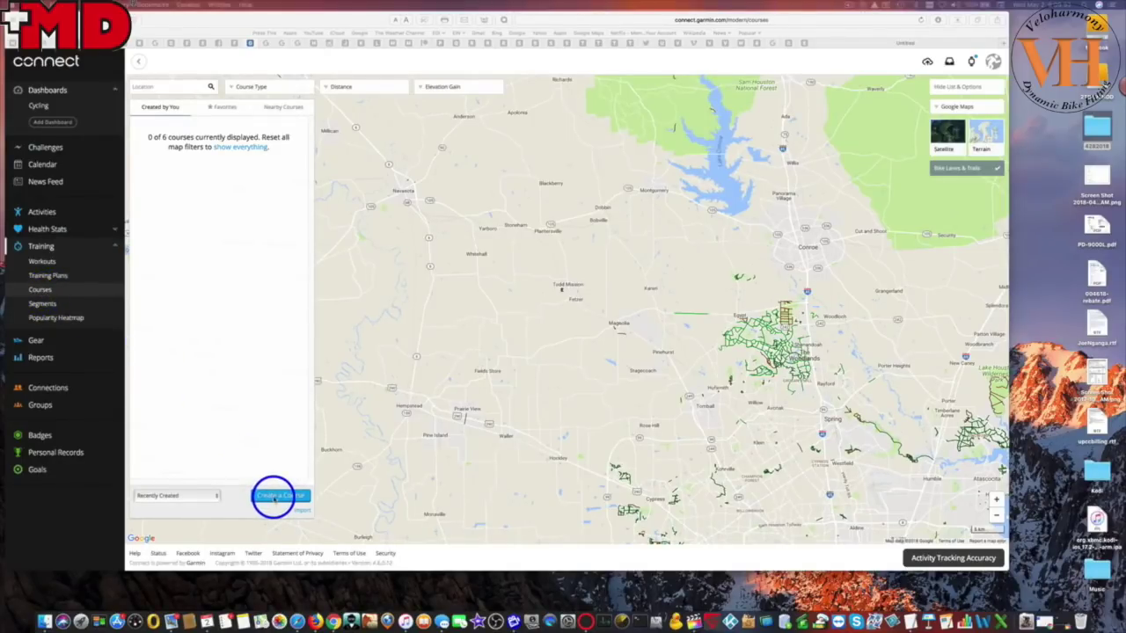
Step: Switch to the Garmin Connect courses page, review the available map providers and choose Google Maps
left_click(937, 106)
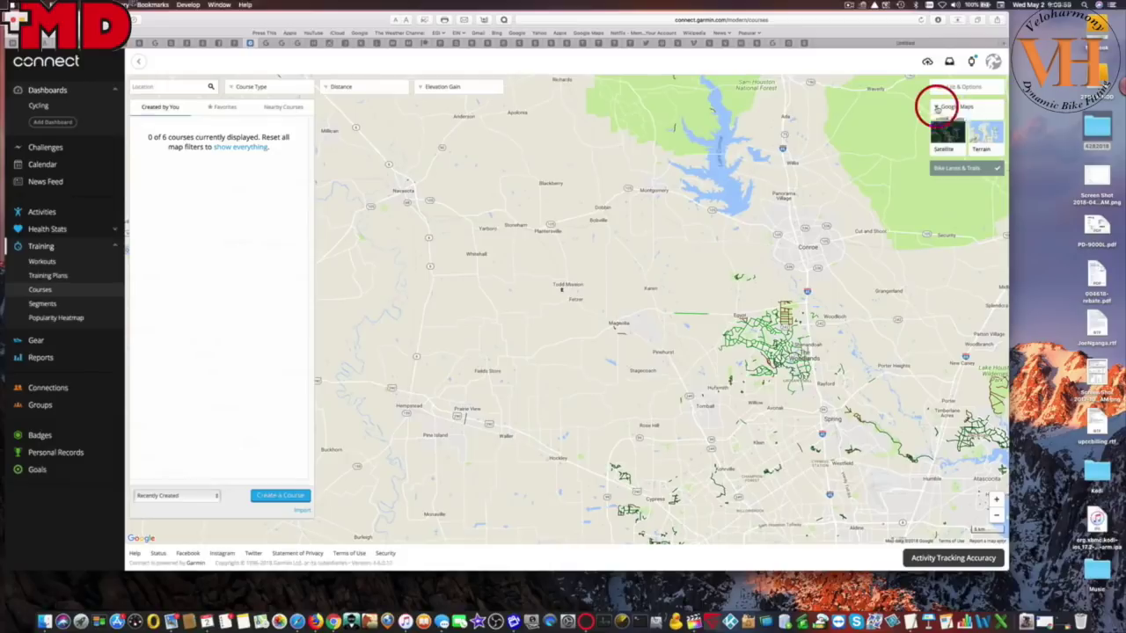
left_click(938, 109)
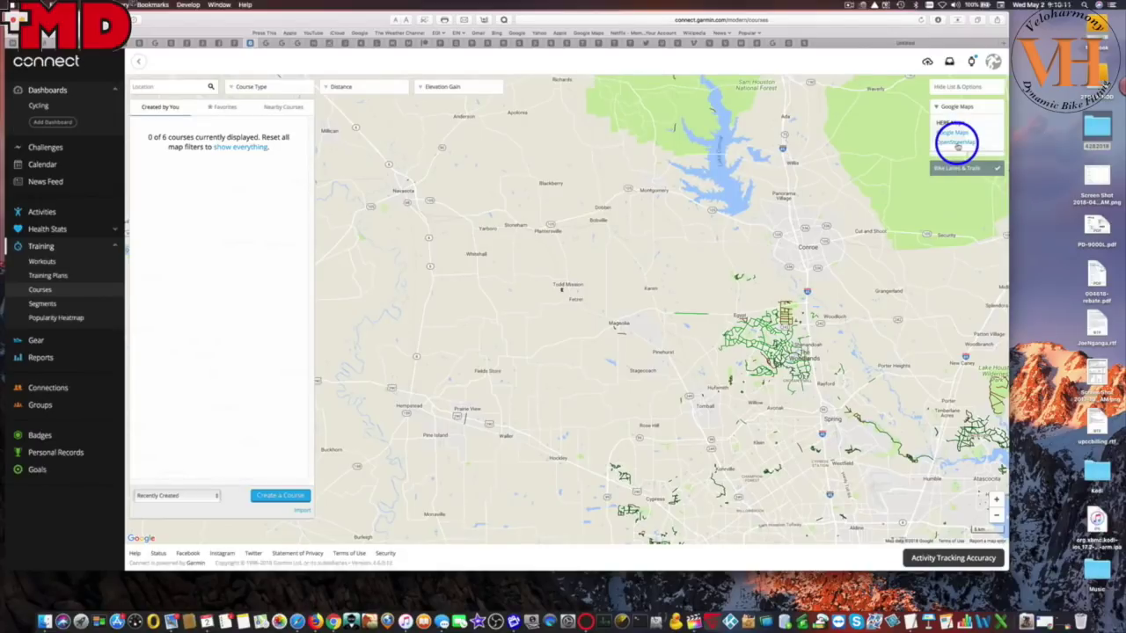
left_click(954, 133)
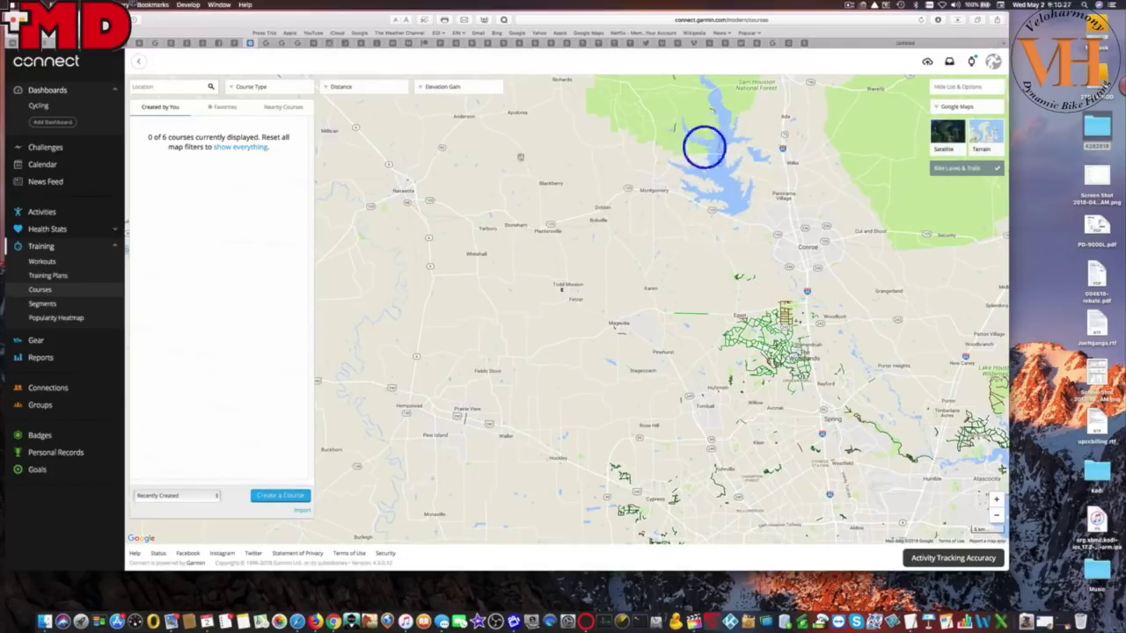
Step: Search the course map for Dallas, Texas, and bring the Aledo High School area west of Fort Worth into view
left_click(165, 88)
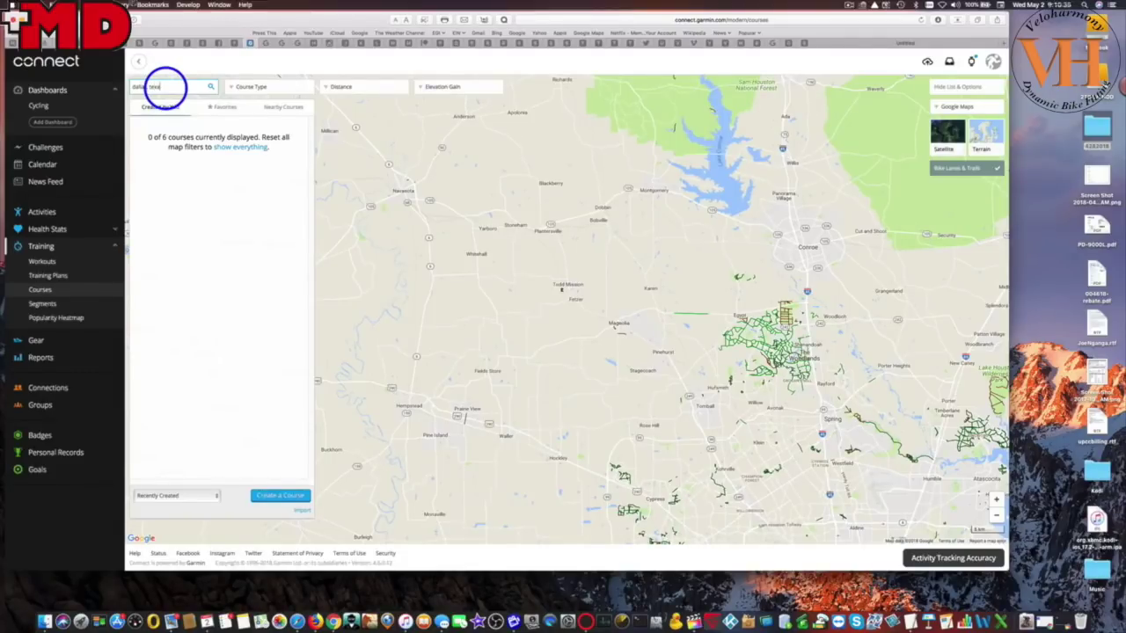
left_click(212, 88)
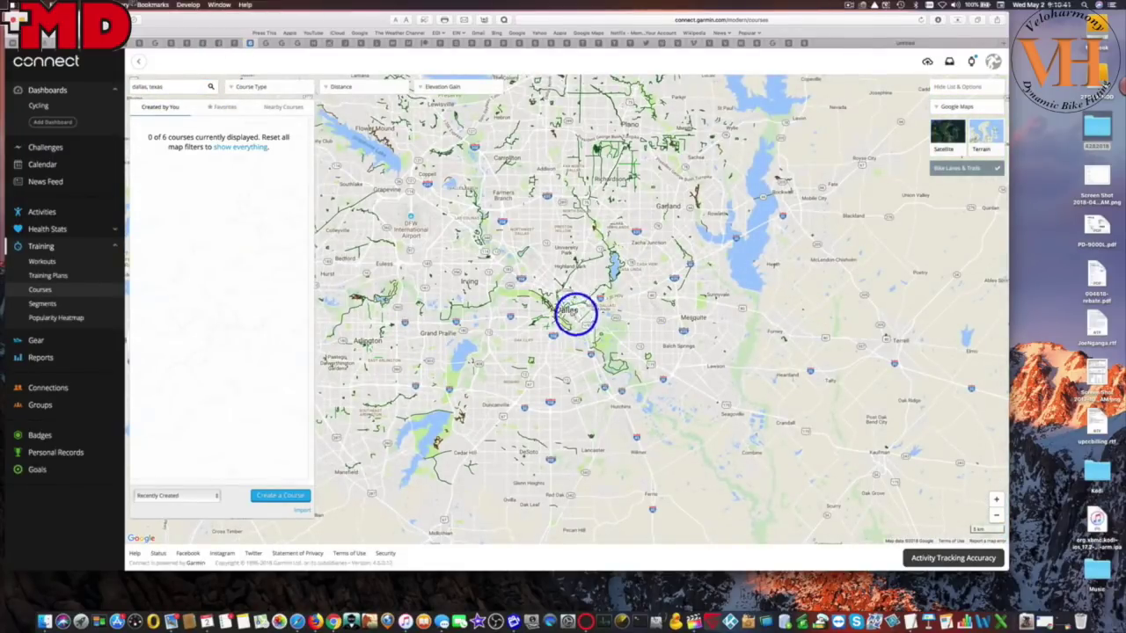
left_click_drag(433, 270, 698, 349)
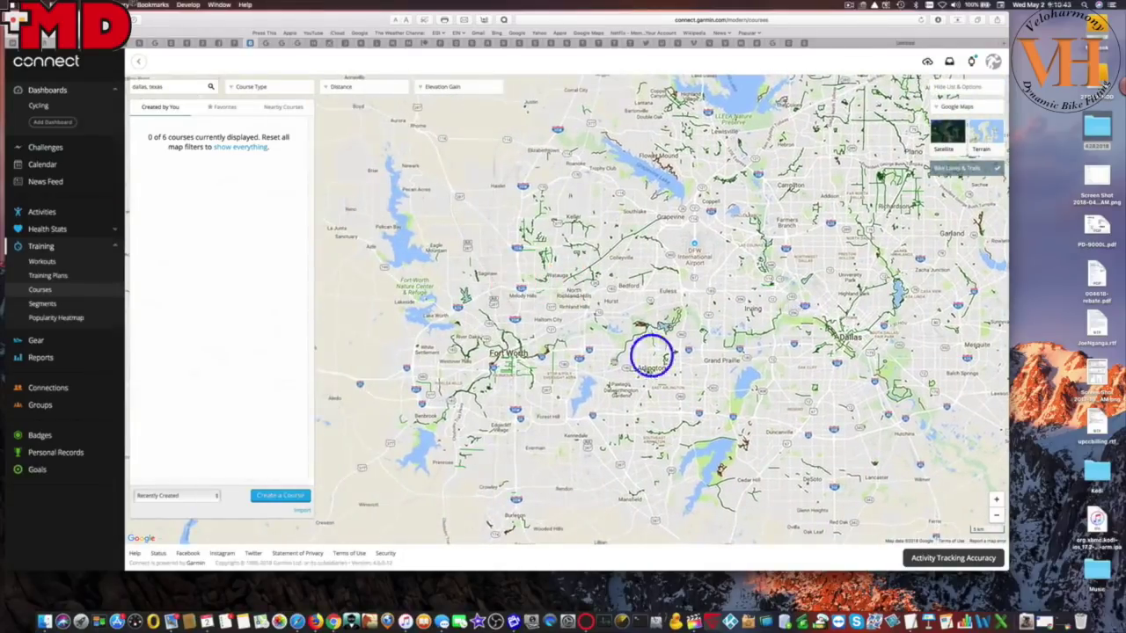
left_click_drag(500, 360, 525, 358)
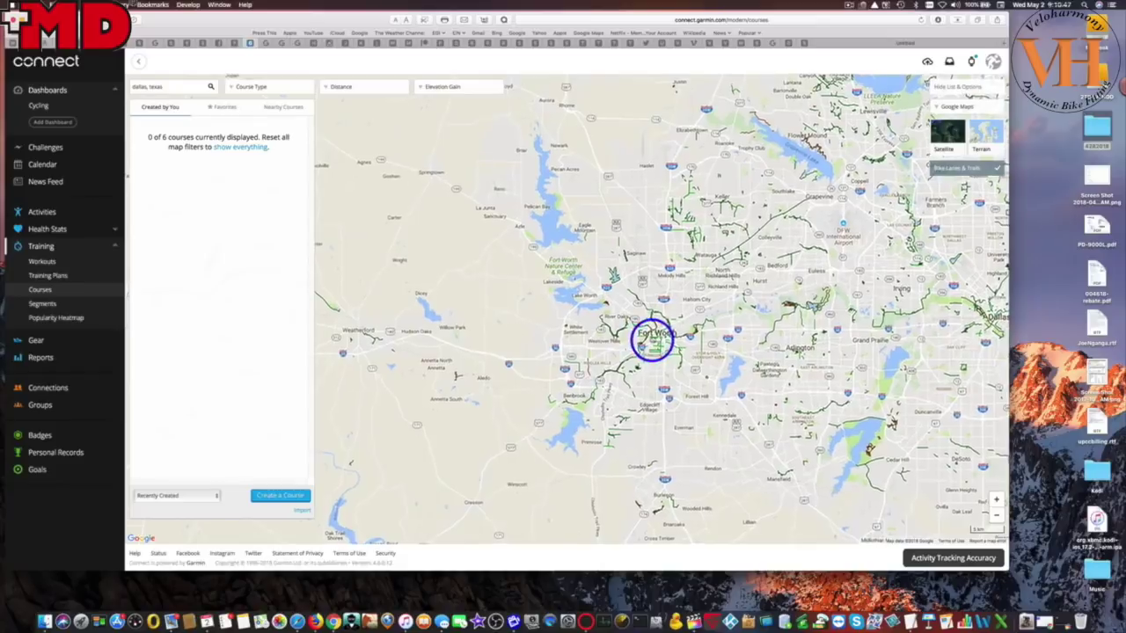
left_click_drag(649, 340, 652, 338)
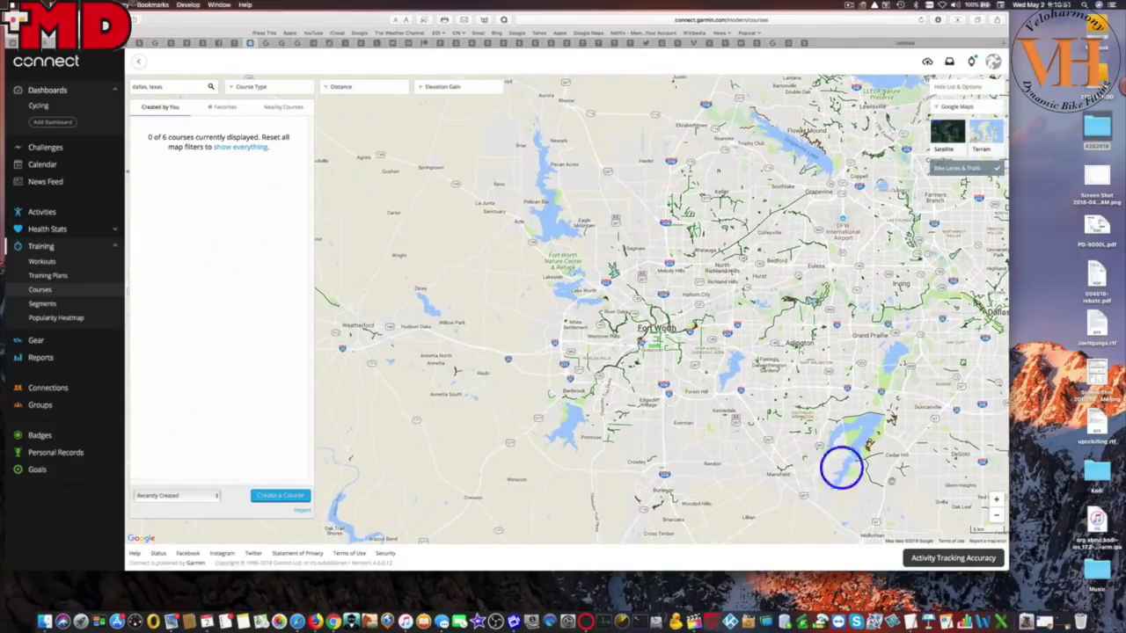
left_click(997, 499)
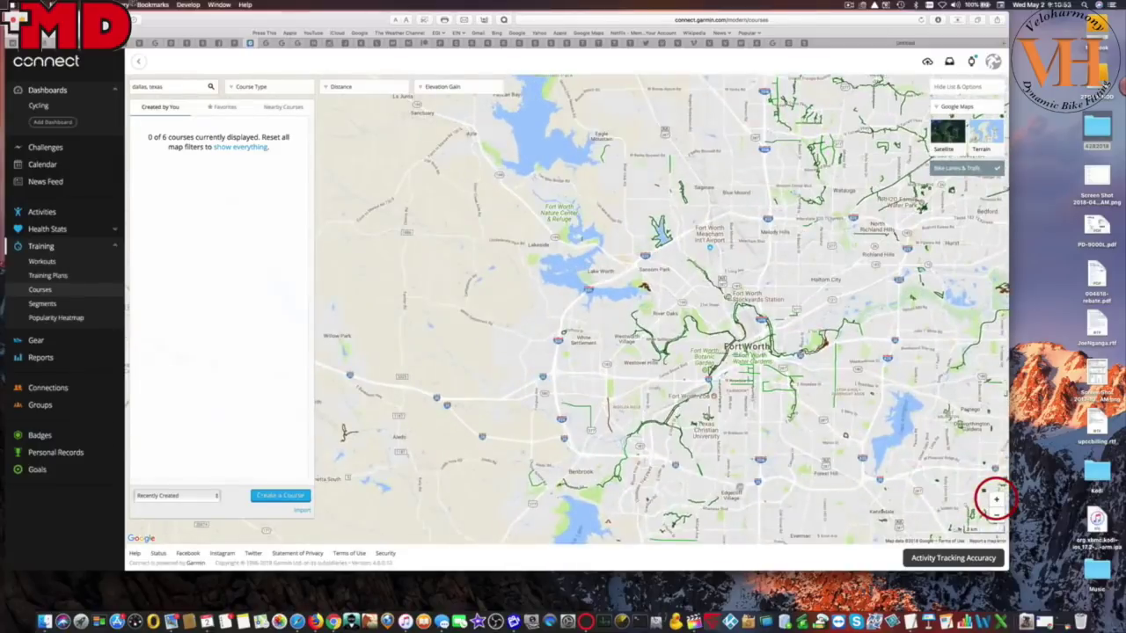
left_click_drag(461, 442, 536, 420)
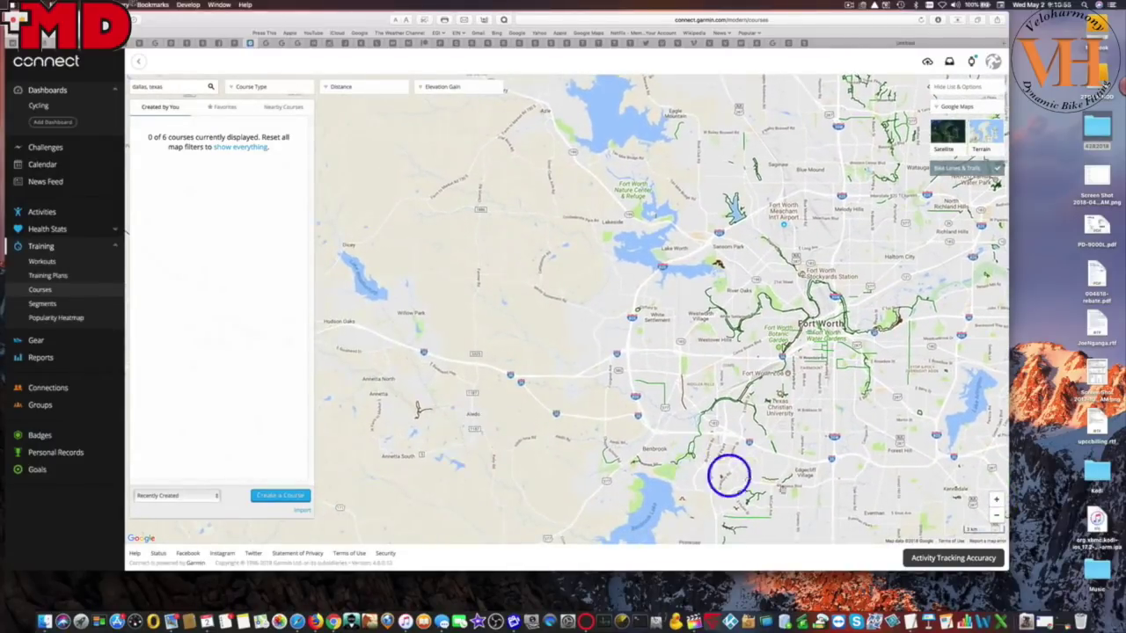
left_click(997, 498)
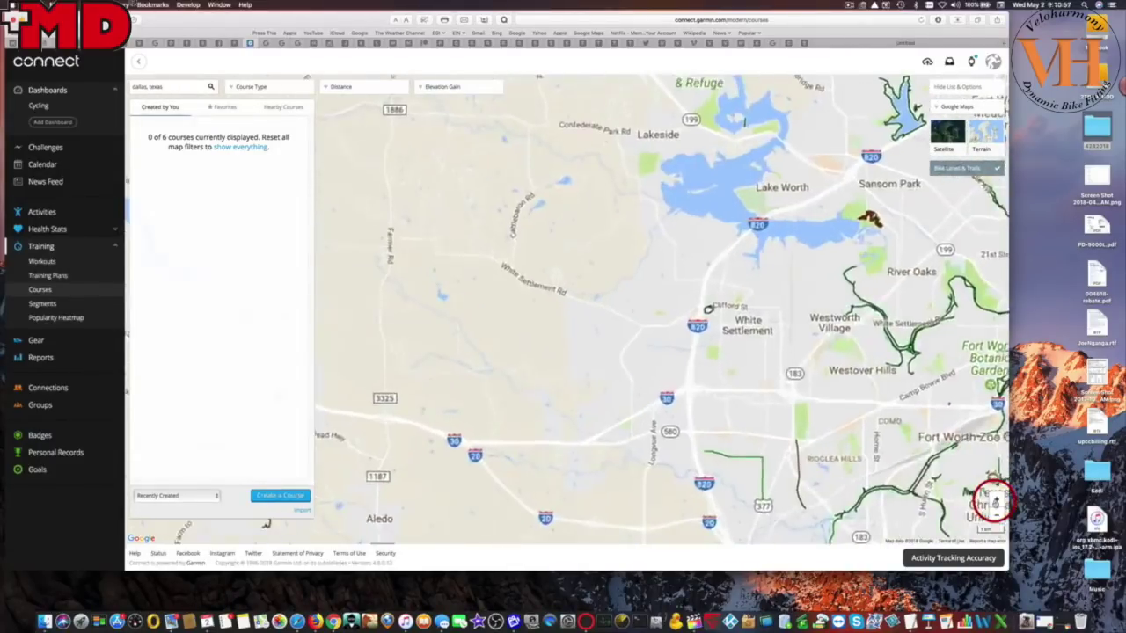
left_click_drag(300, 539, 432, 483)
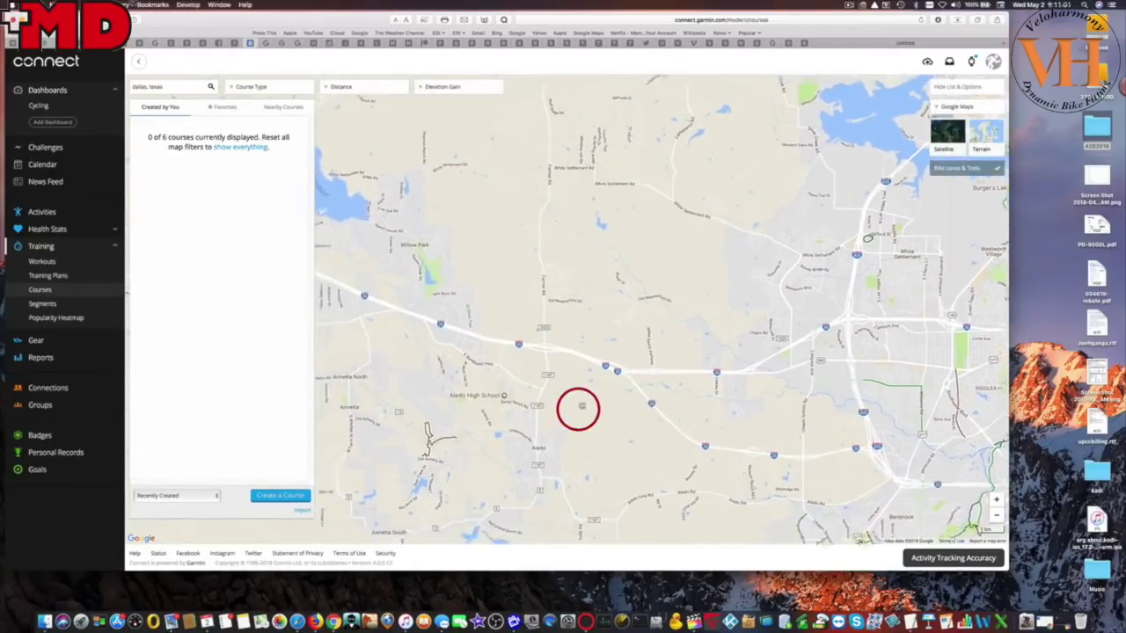
left_click_drag(575, 419, 558, 350)
left_click(560, 350)
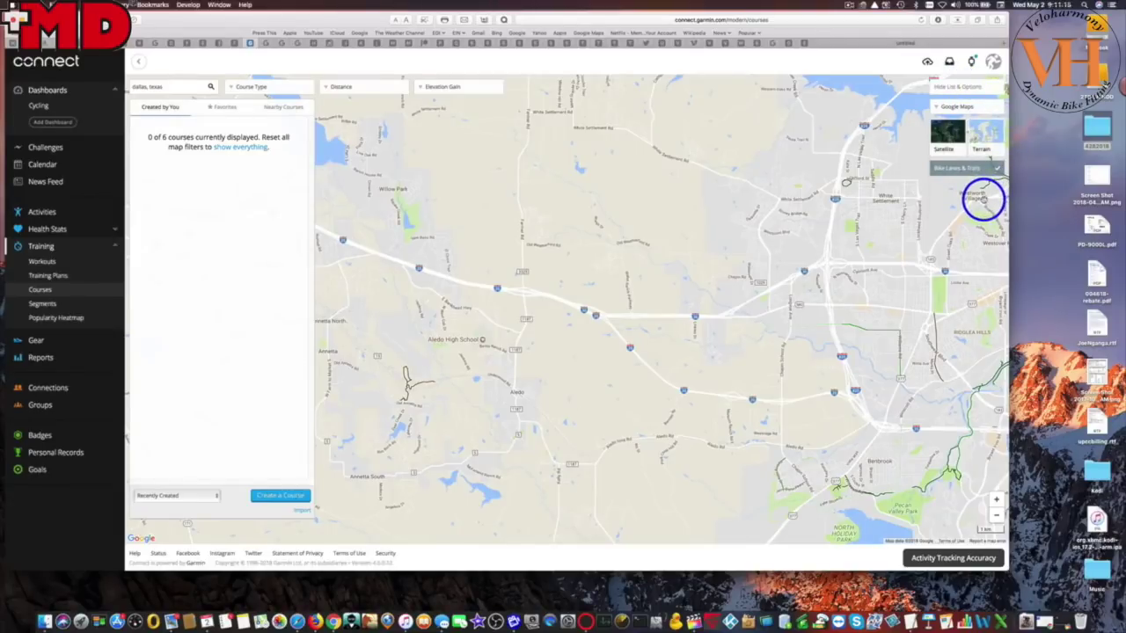
Step: Hide and restore the course list and map options, and include the Popularity Heatmap overlay
left_click(977, 83)
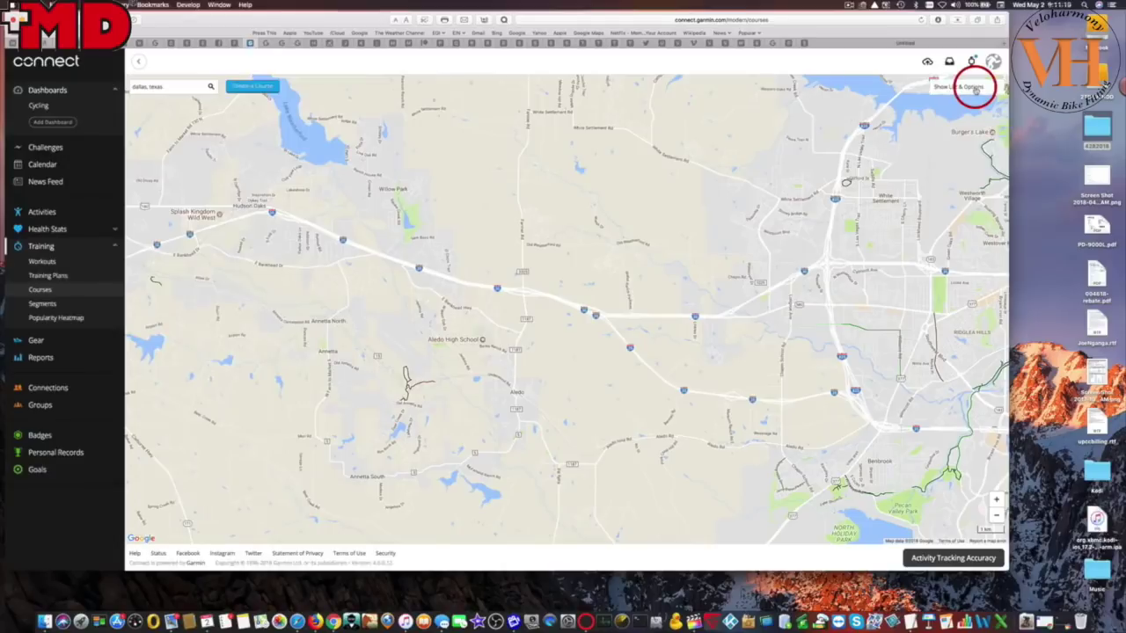
left_click(976, 86)
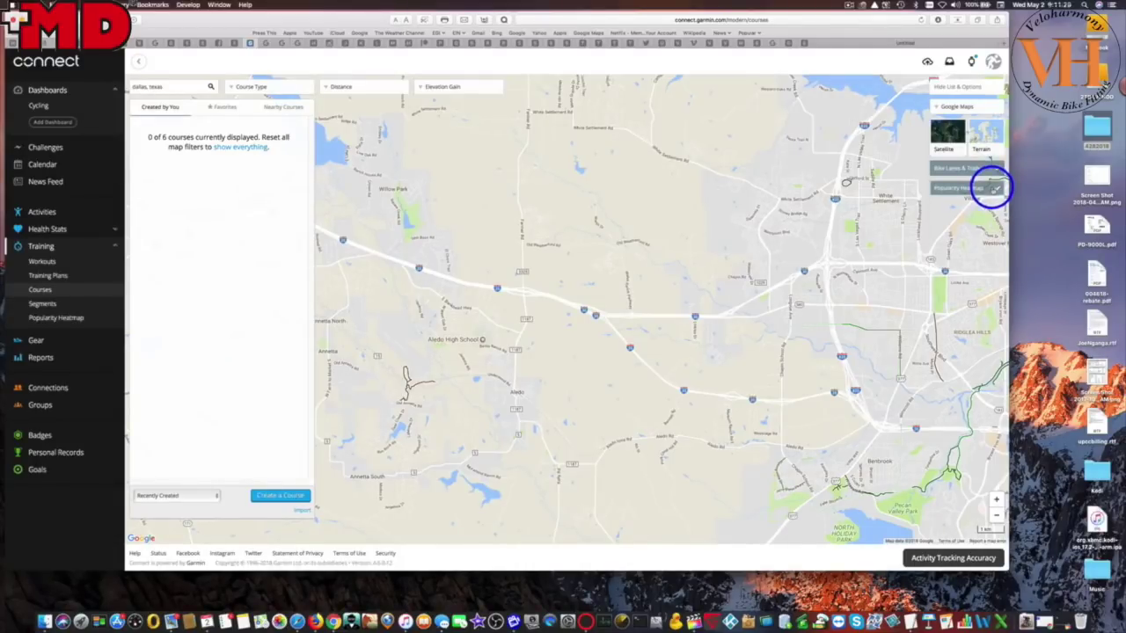
left_click(991, 186)
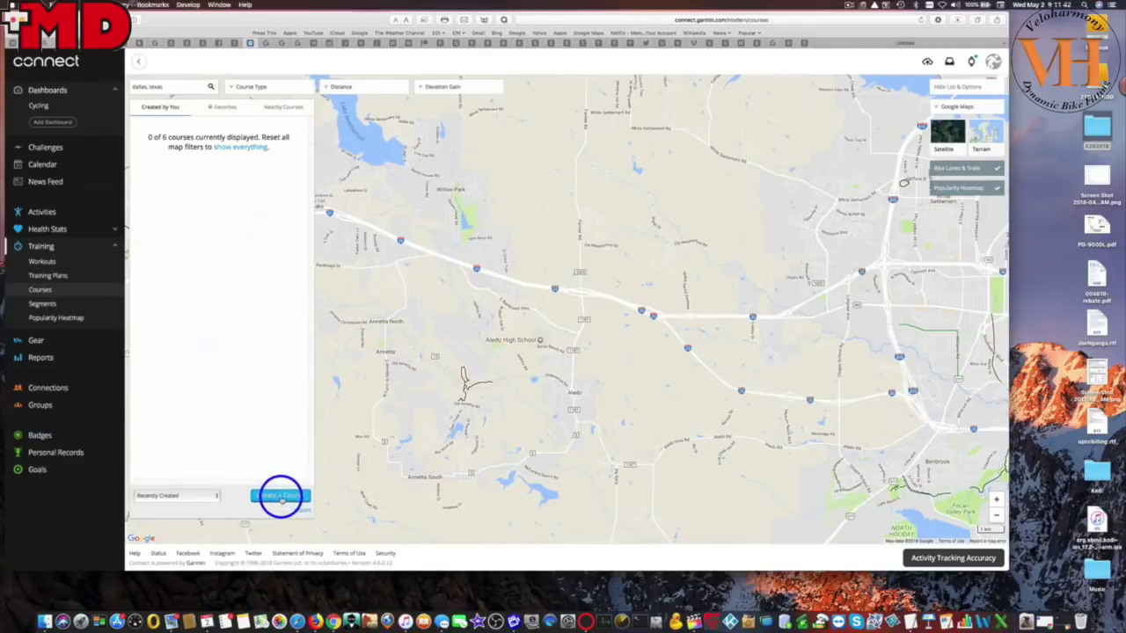
Step: Create a new course of type Road Cycling with the Custom drawing method
left_click(280, 496)
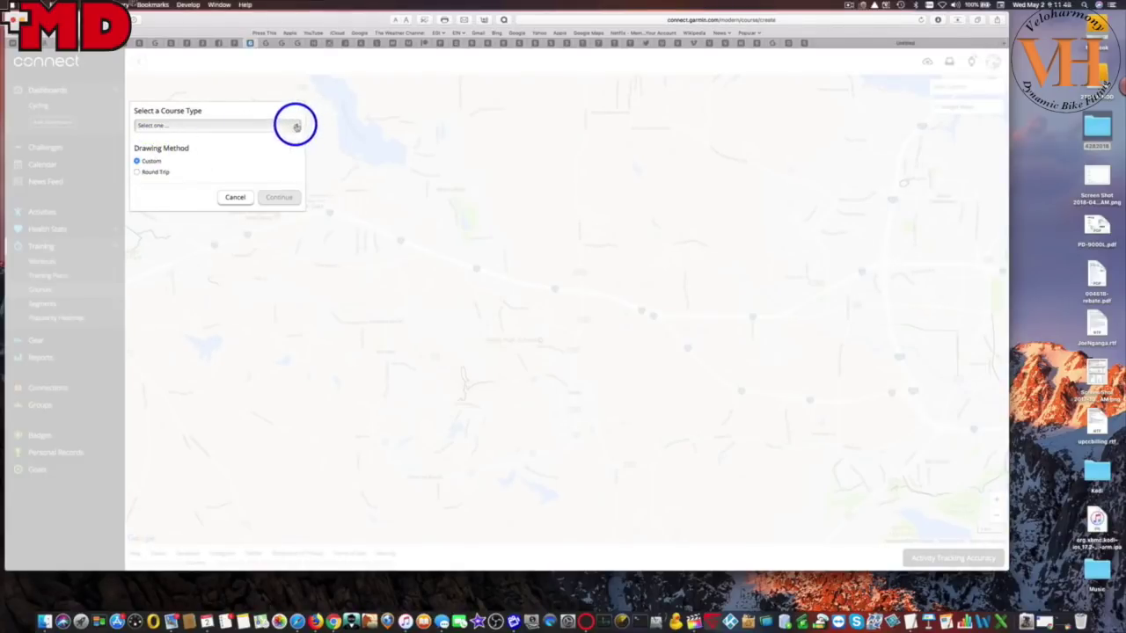
left_click(295, 126)
left_click(271, 134)
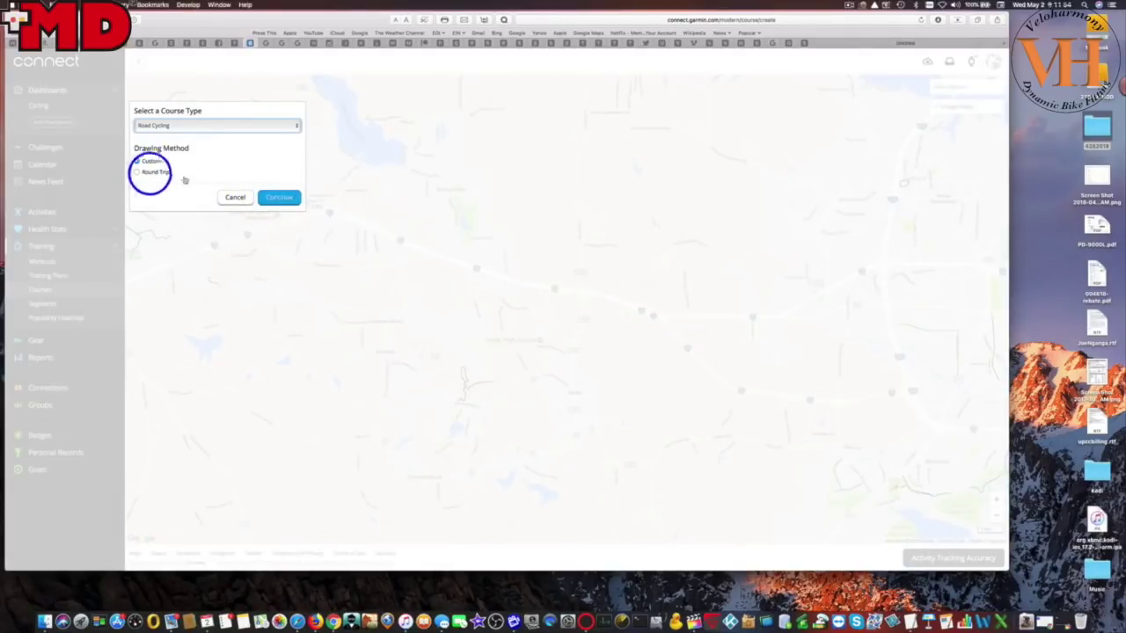
left_click(276, 198)
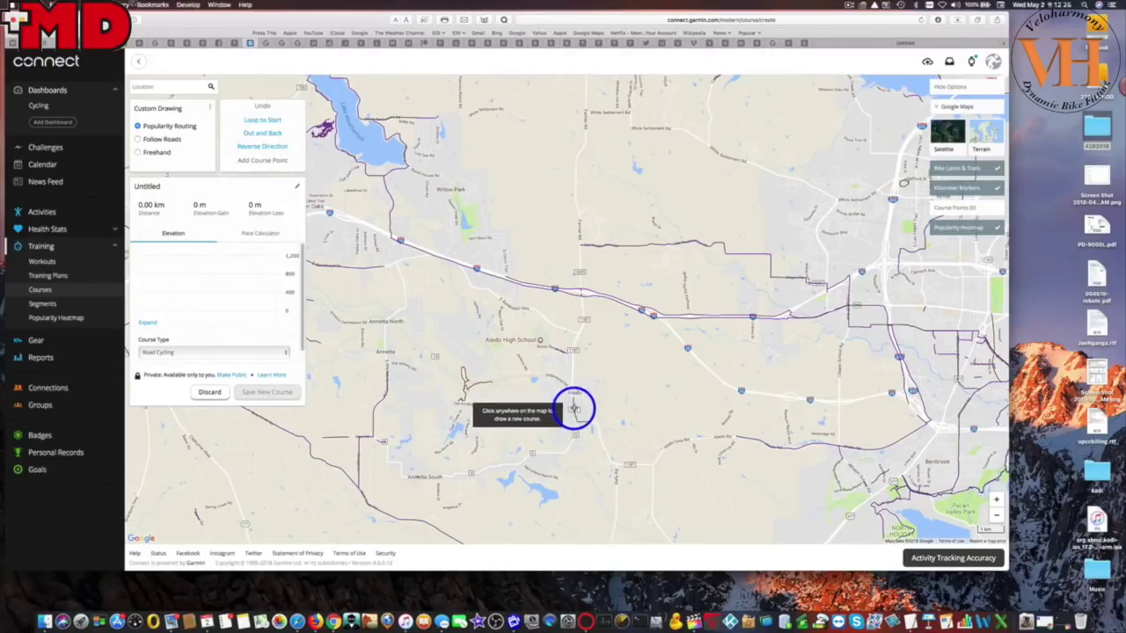
Step: Check the popular roads around Aledo High School and name the new course Aledo High School
left_click(997, 499)
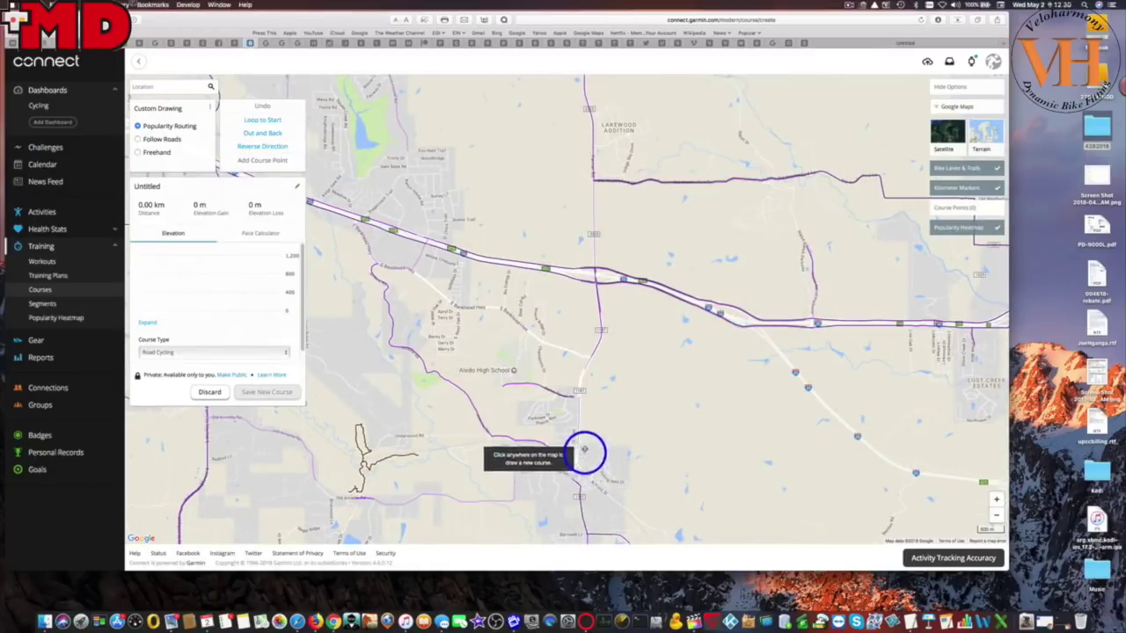
left_click(997, 515)
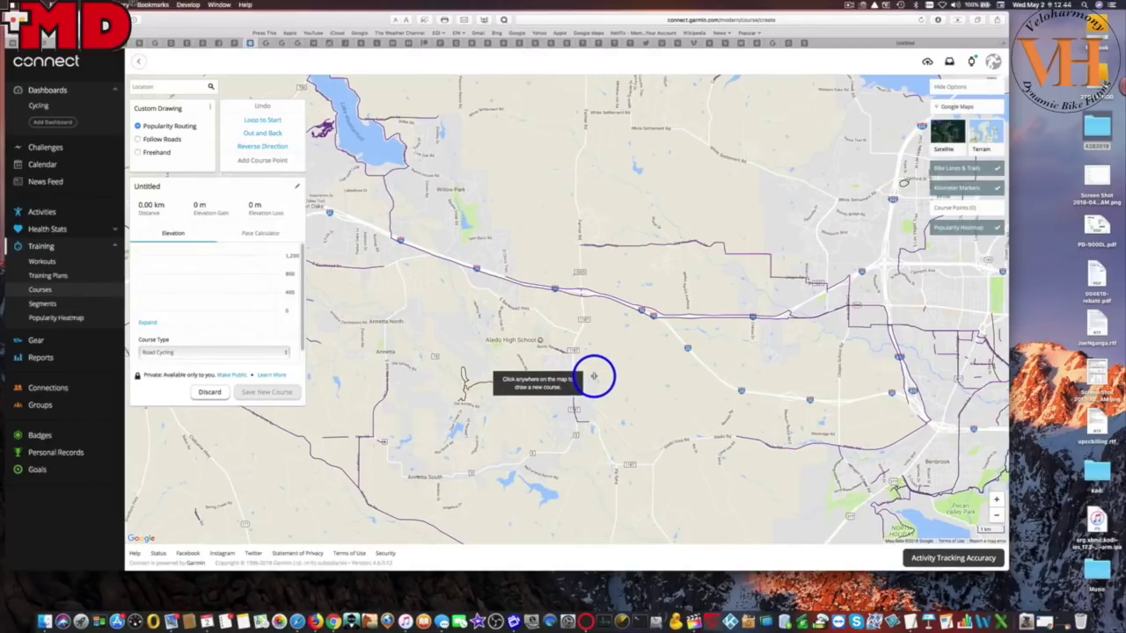
left_click(296, 185)
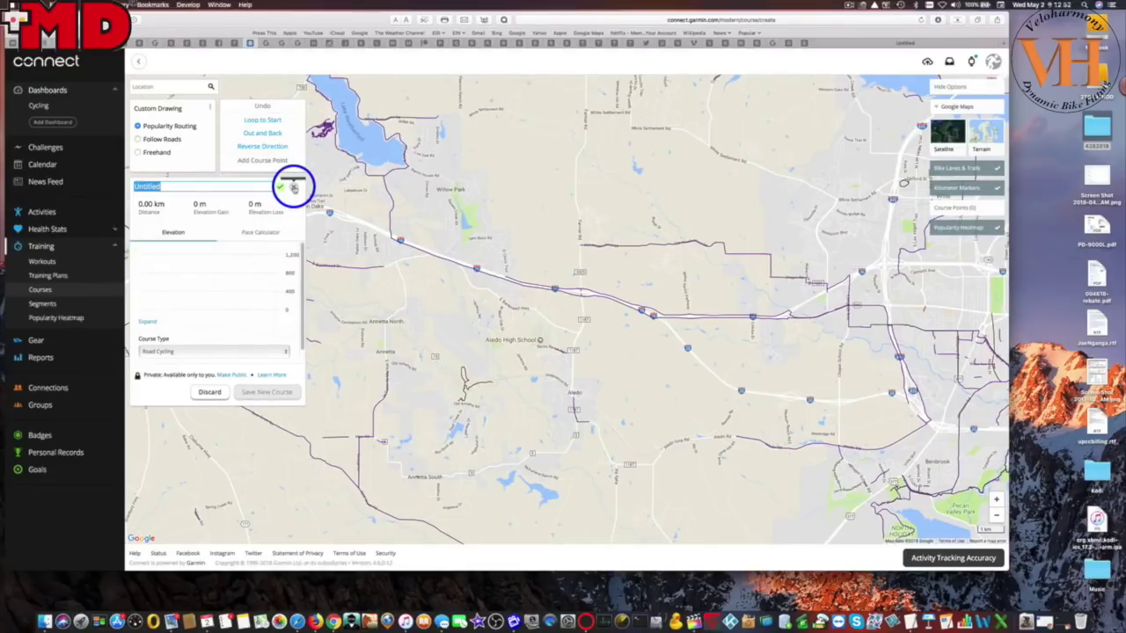
type("a")
key("BackSpace")
type("Aledo")
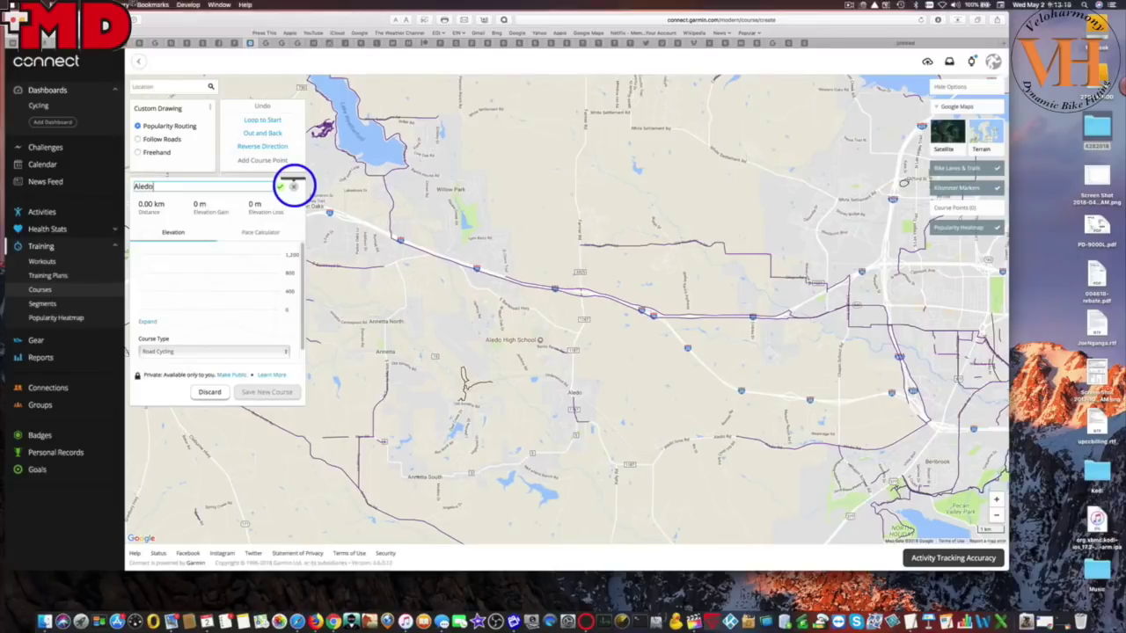
type(" High School")
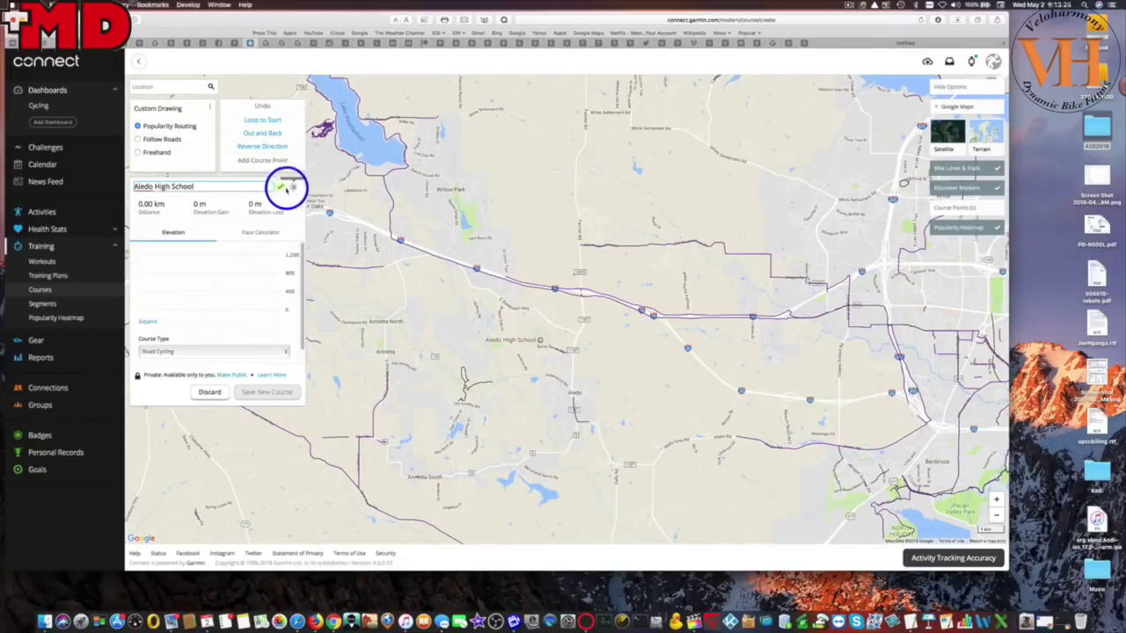
left_click(279, 188)
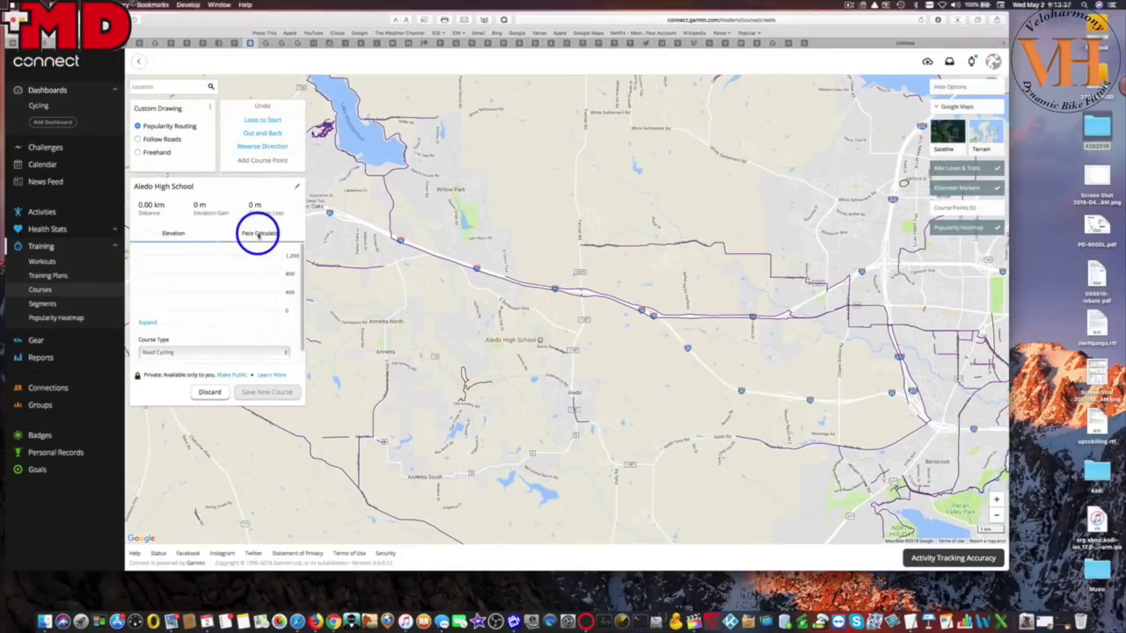
Step: Review the average speed and goal time fields in the course's Pace Calculator
left_click(258, 234)
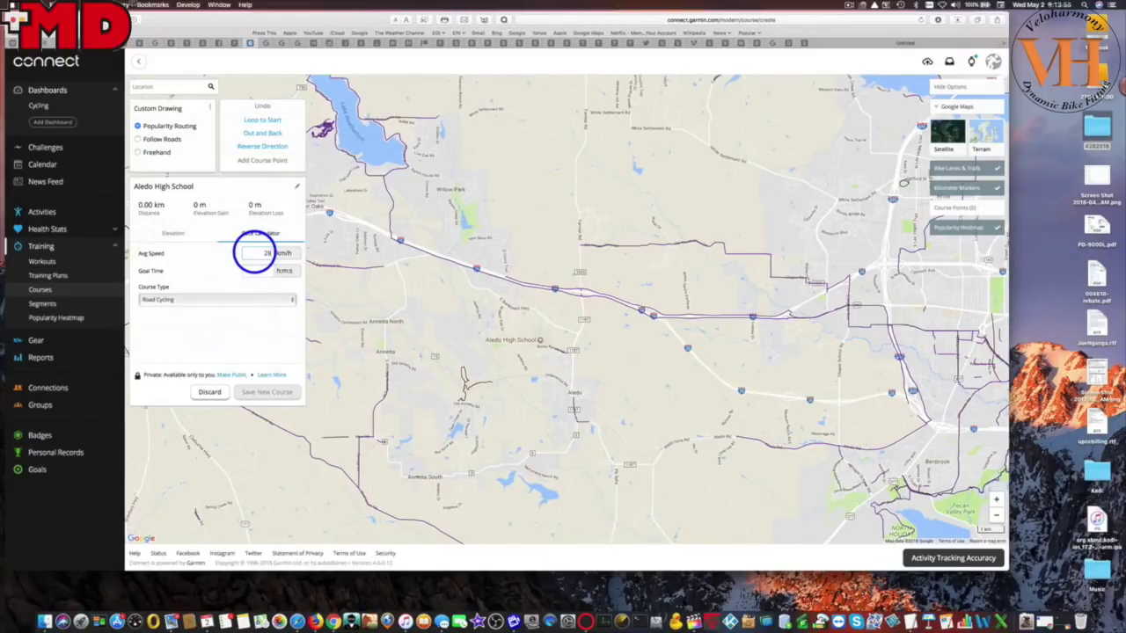
left_click(272, 254)
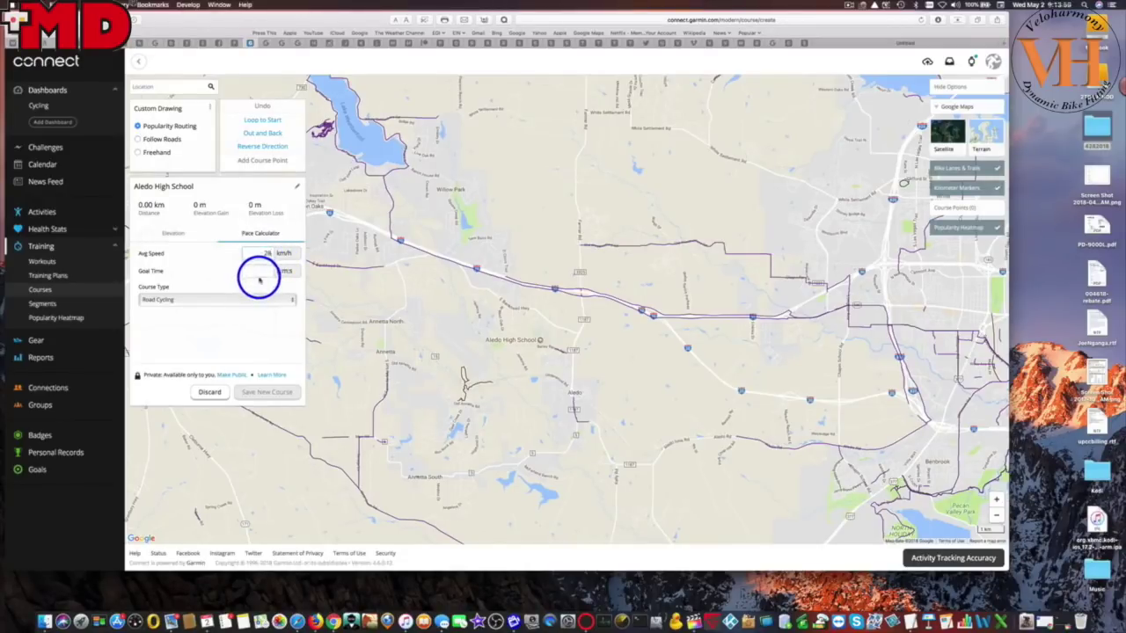
left_click(268, 272)
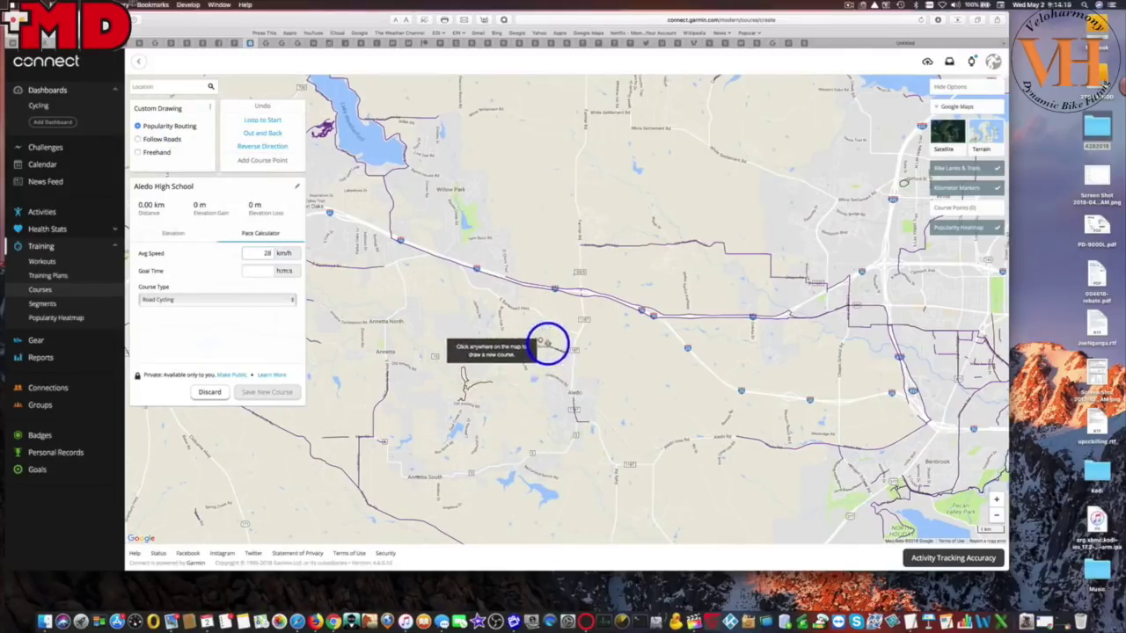
Step: Place the course's starting point at Aledo High School beside Bailey Ranch Road
left_click(997, 500)
left_click(997, 500)
left_click(998, 501)
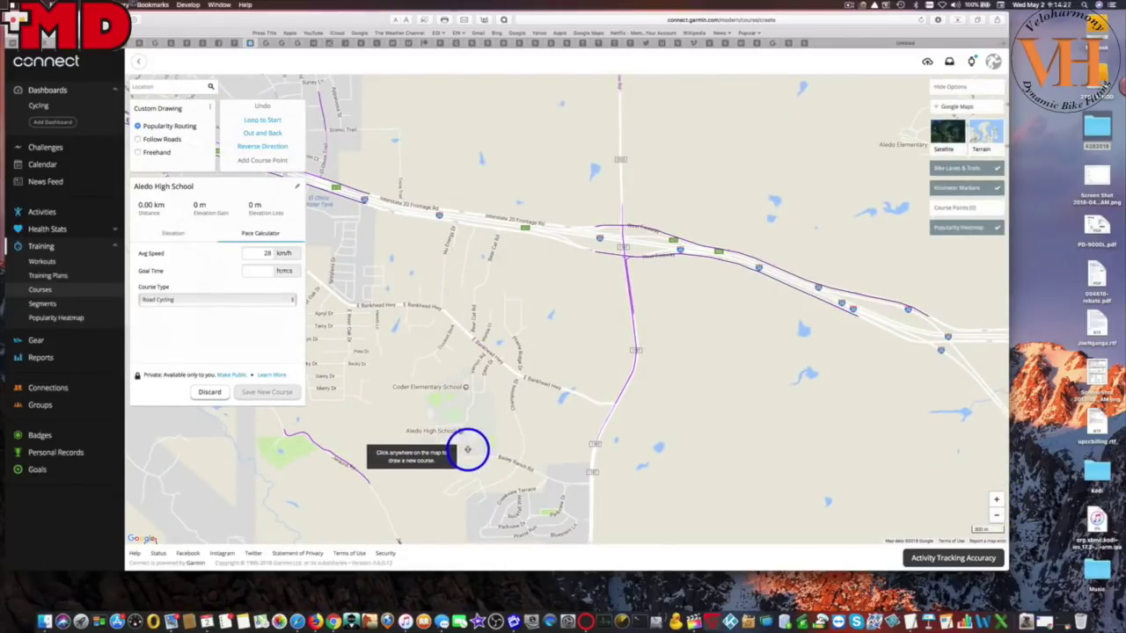
left_click(468, 448)
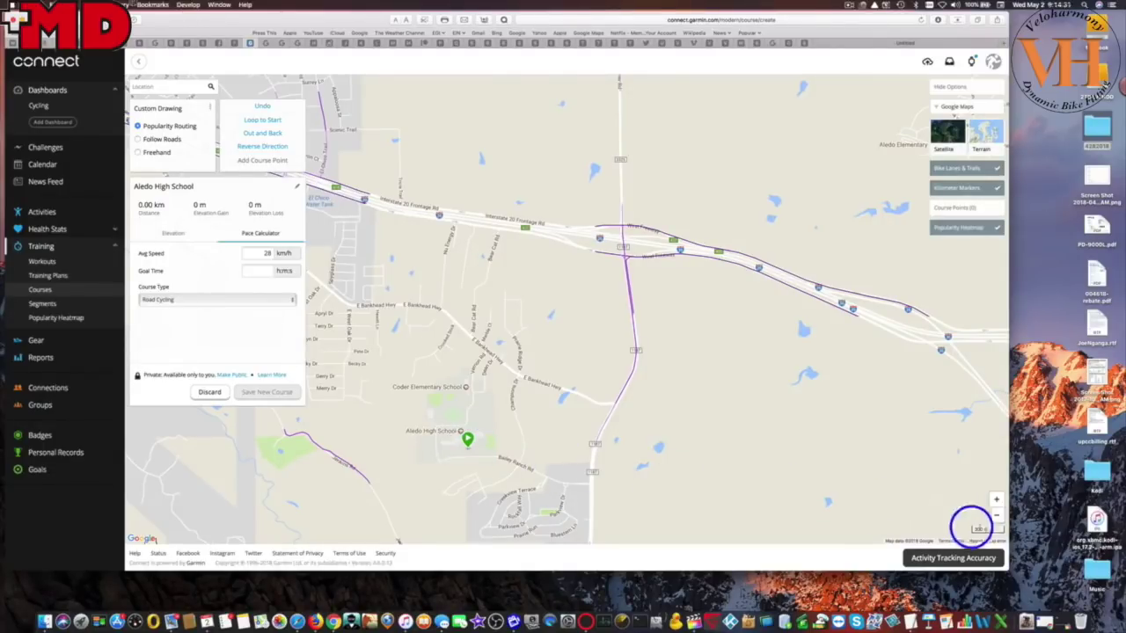
Step: Route the course from the school along roads 1187 and 3325, north past Lakewood Addition to White Settlement Road
left_click(996, 518)
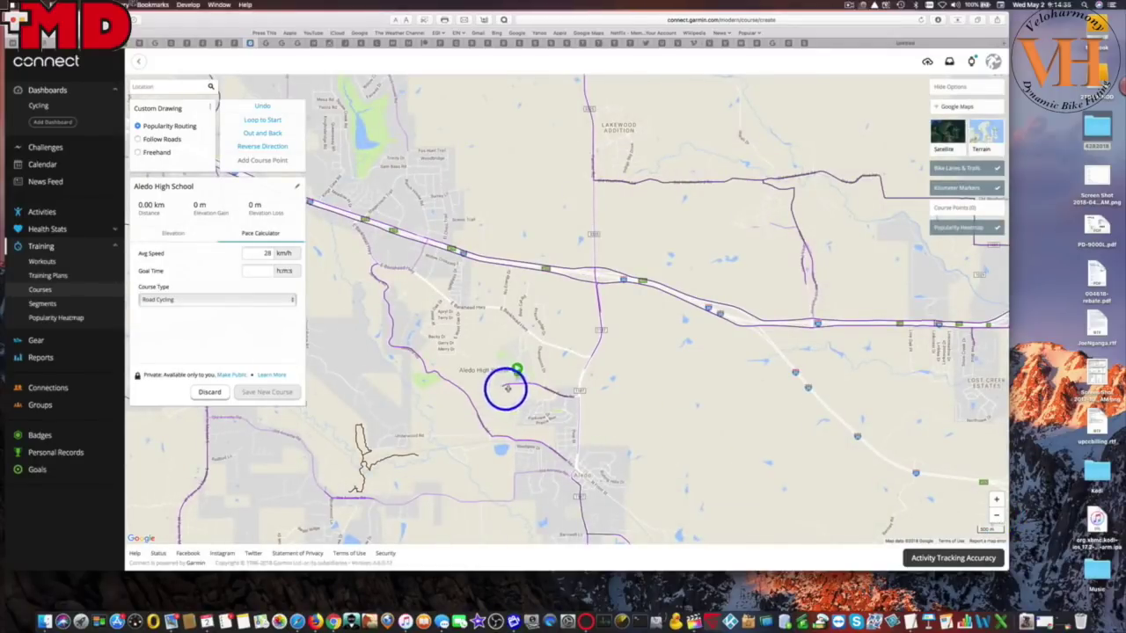
left_click(996, 500)
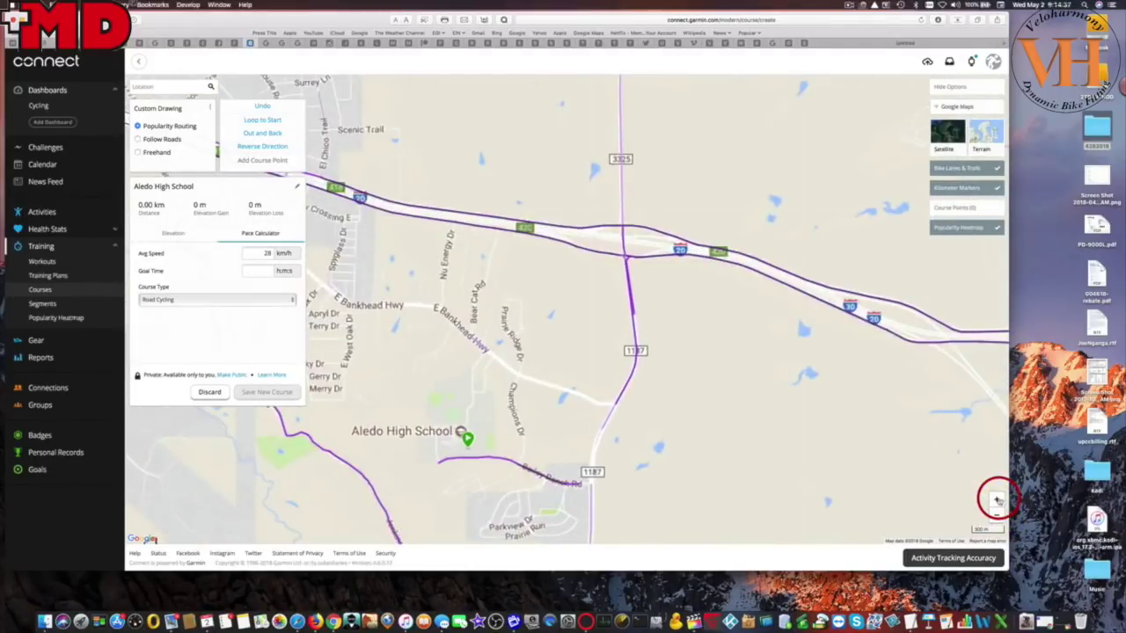
left_click(997, 500)
left_click_drag(640, 431, 684, 332)
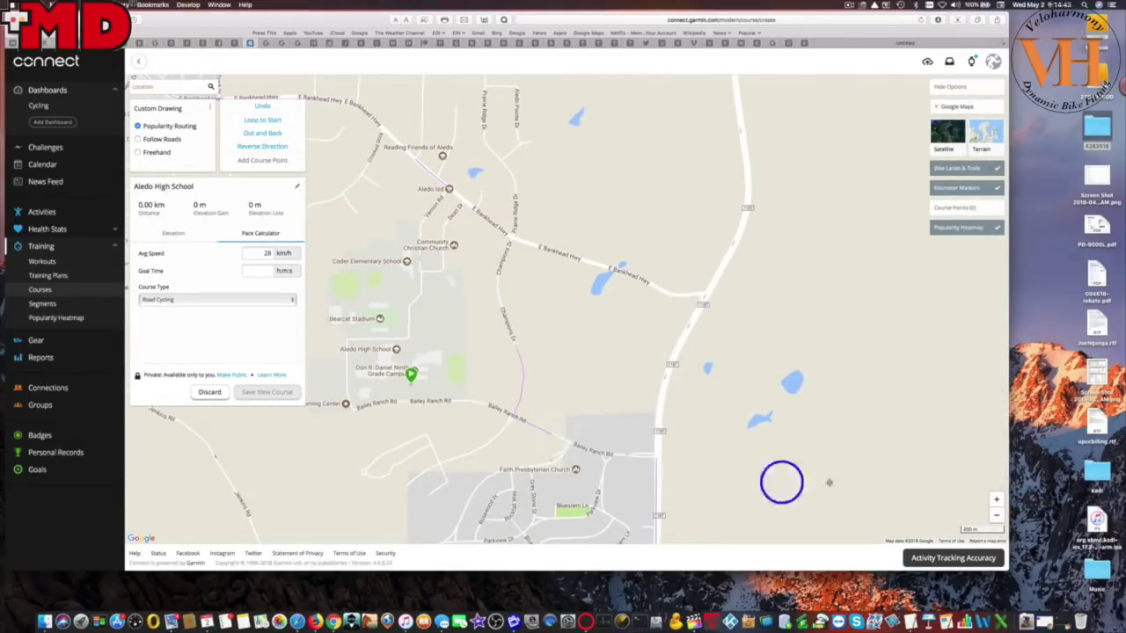
left_click(997, 516)
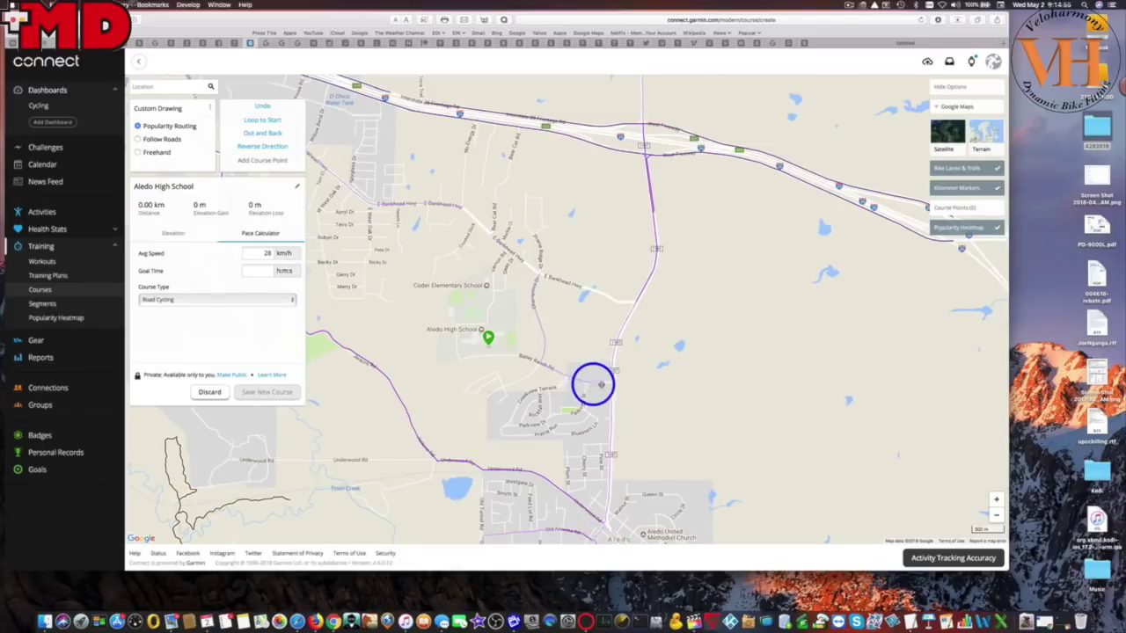
left_click_drag(824, 239, 830, 359)
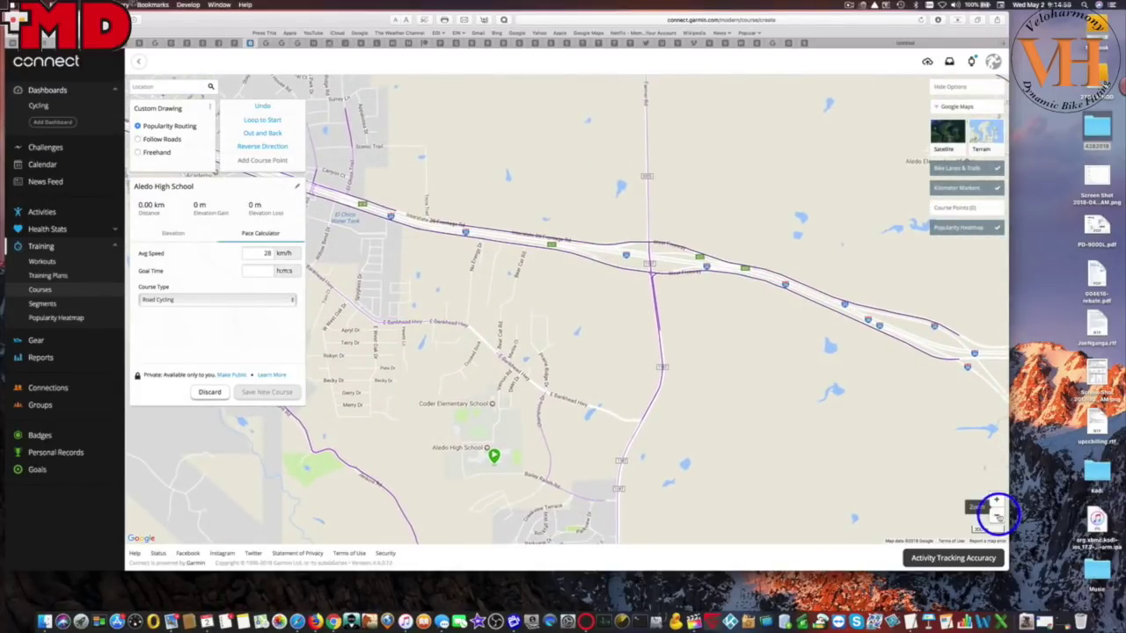
left_click(996, 514)
left_click_drag(744, 410, 759, 463)
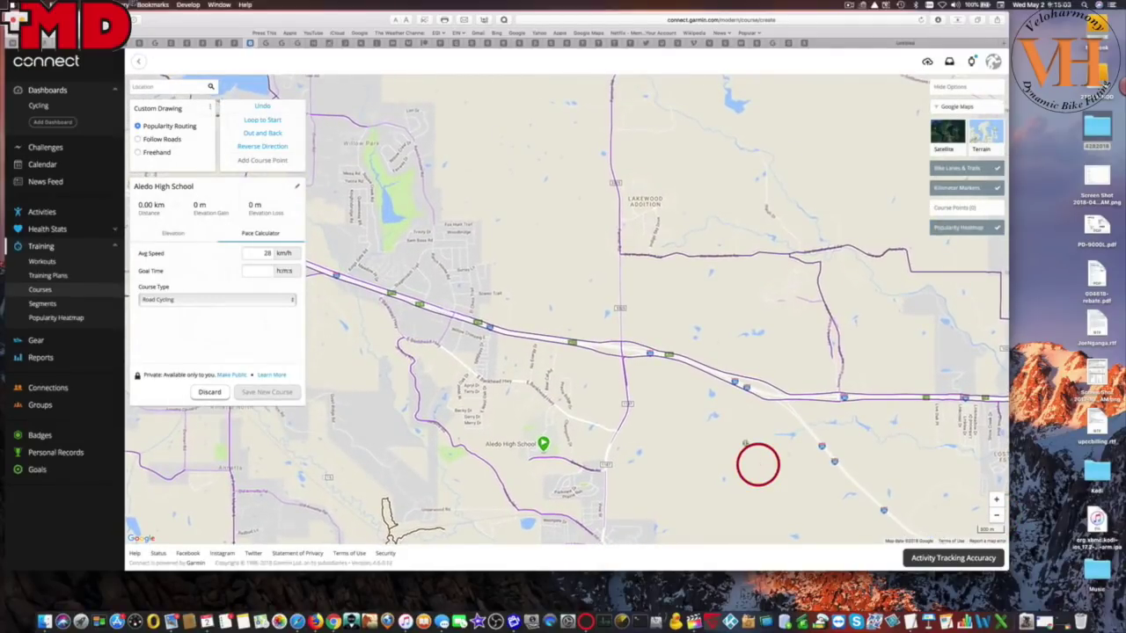
left_click(618, 276)
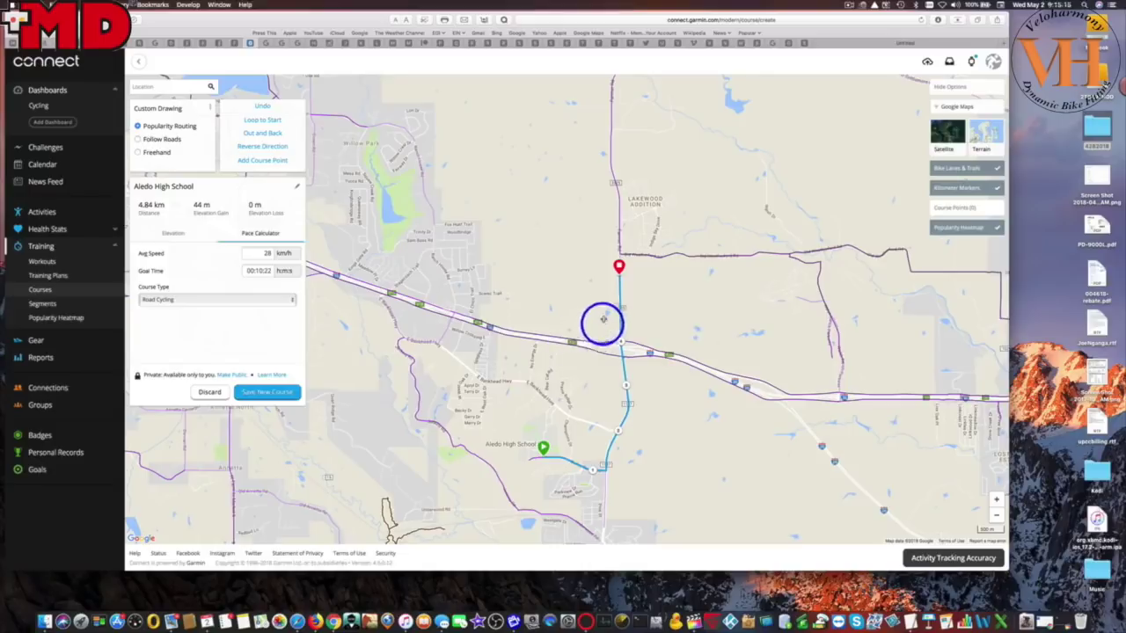
mouse_move(748, 191)
left_mouse_down()
mouse_move(711, 252)
mouse_move(698, 397)
left_mouse_up()
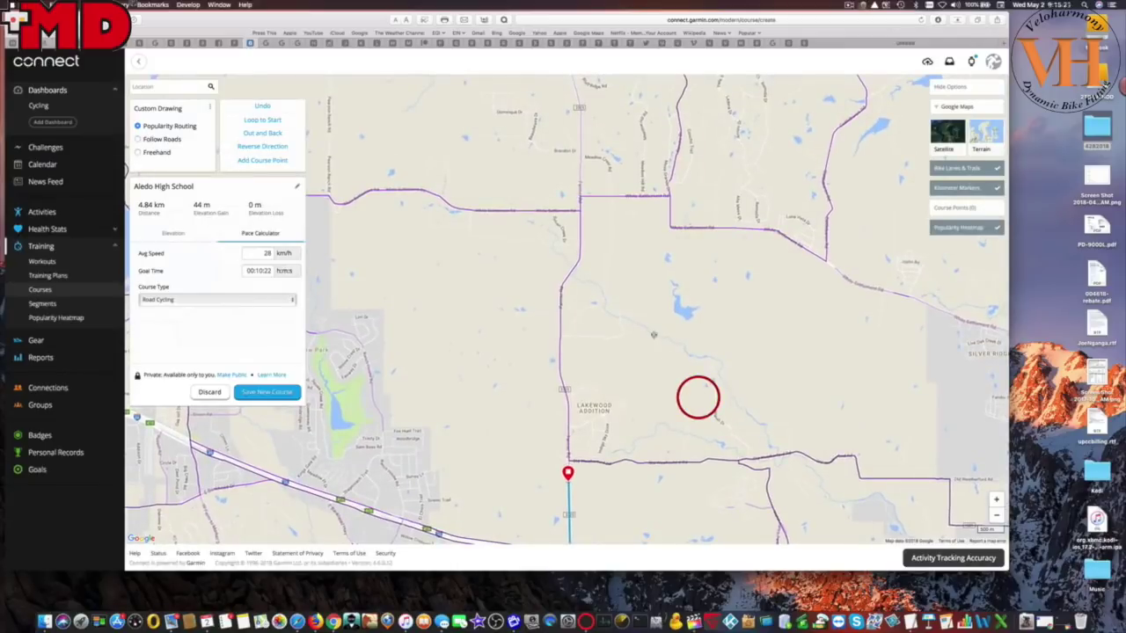
left_click(581, 200)
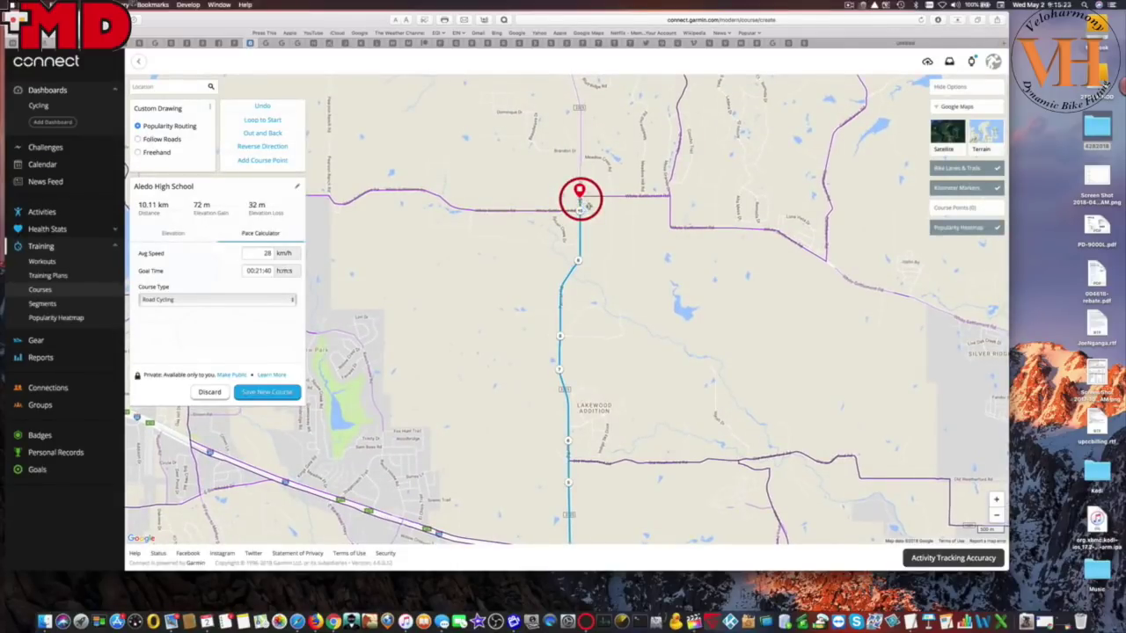
Step: Extend the course east along White Settlement Road, and south past Chapel Creek to a point beyond the interstate
left_click_drag(825, 326, 774, 309)
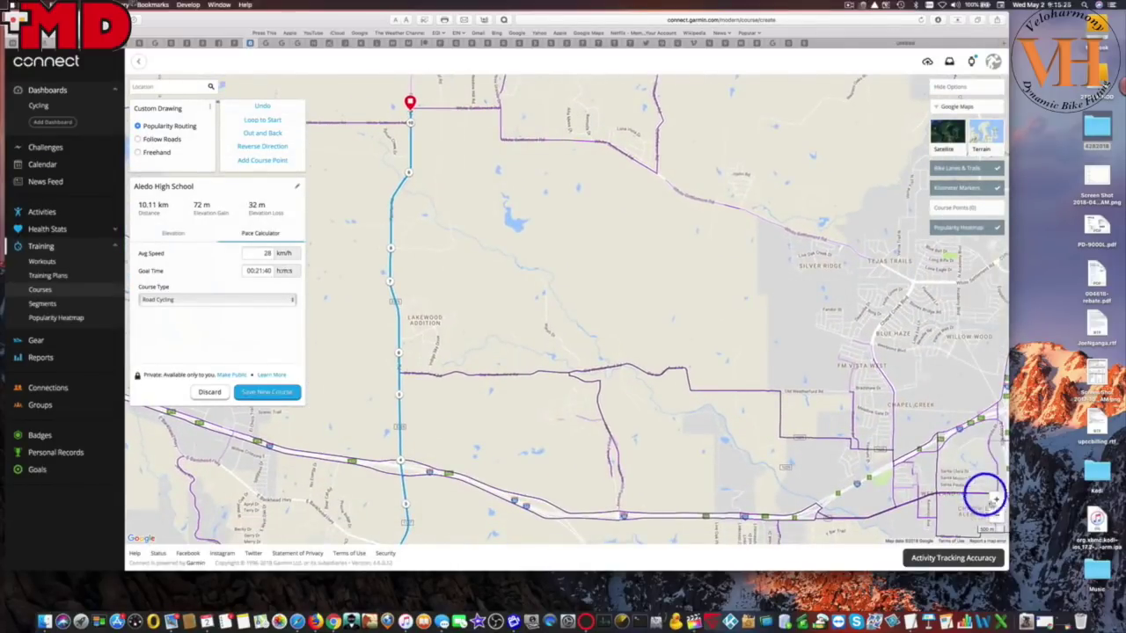
left_click(996, 514)
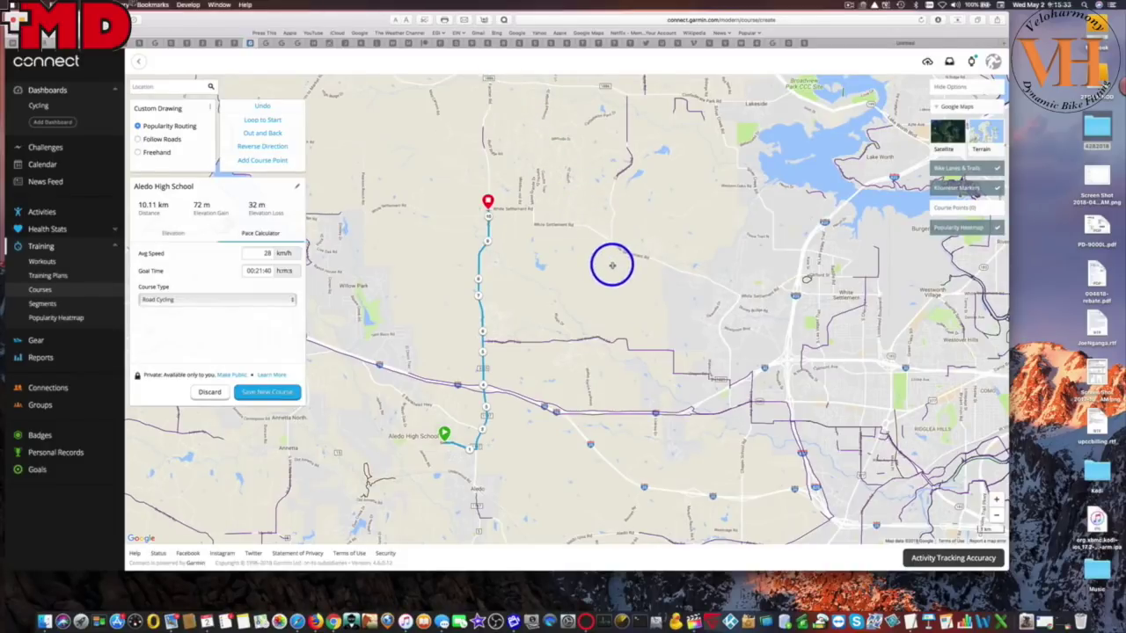
left_click(996, 501)
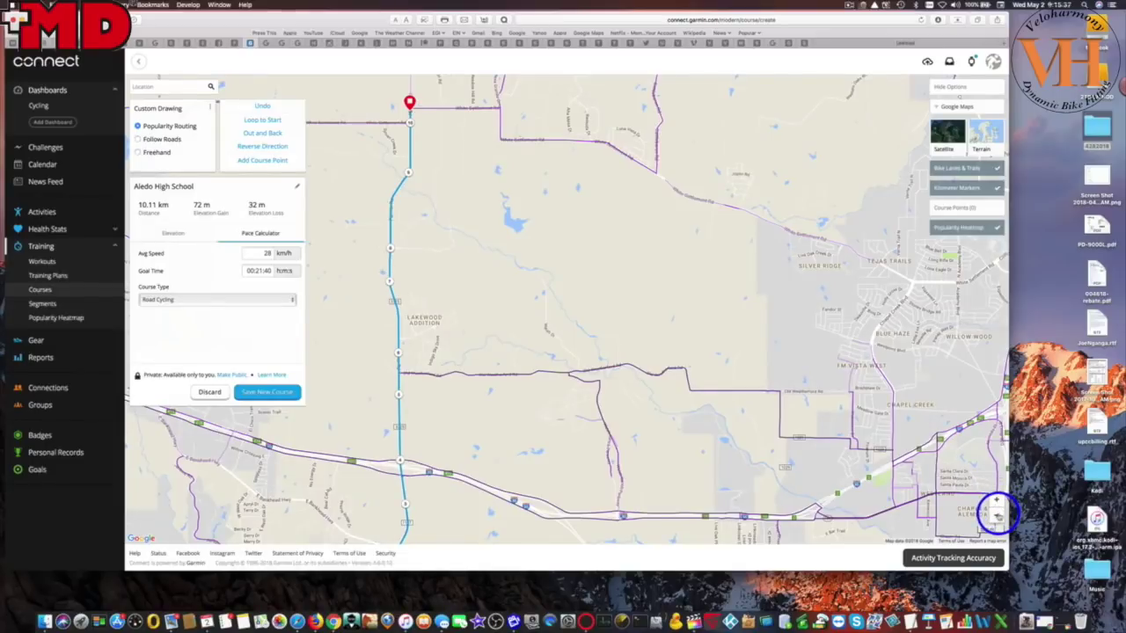
left_click(997, 515)
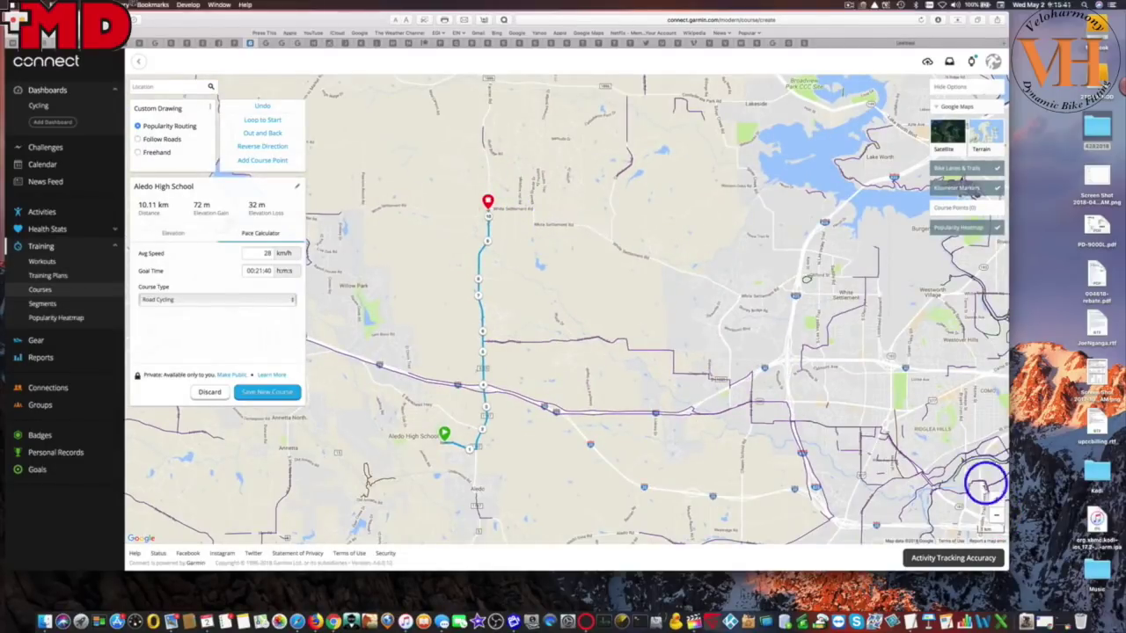
left_click(996, 500)
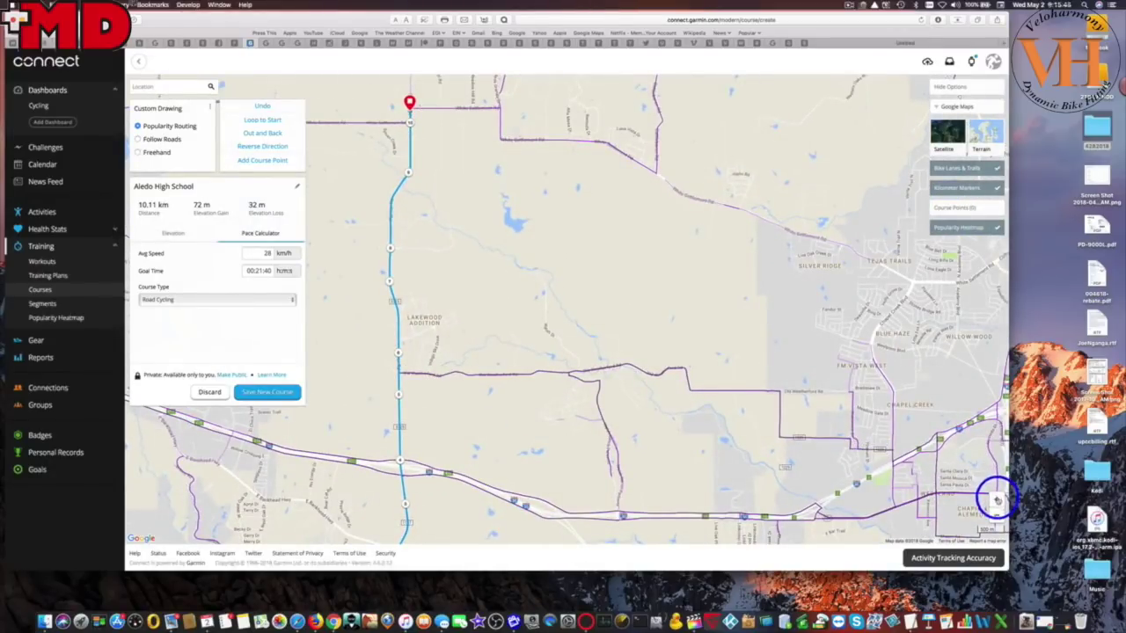
left_click(997, 515)
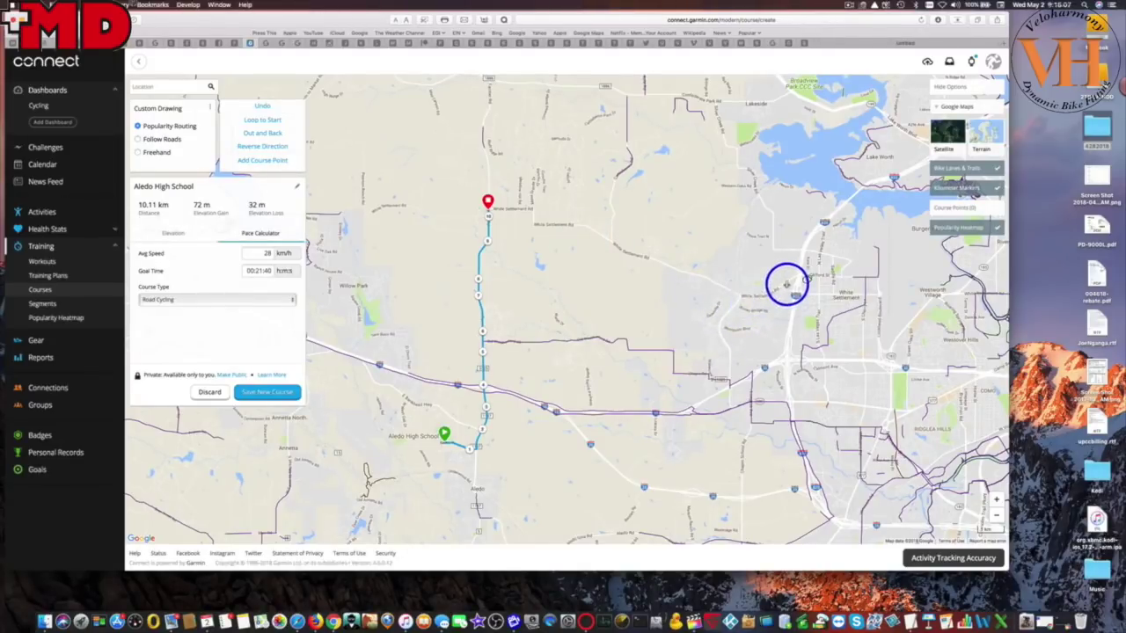
left_click(737, 293)
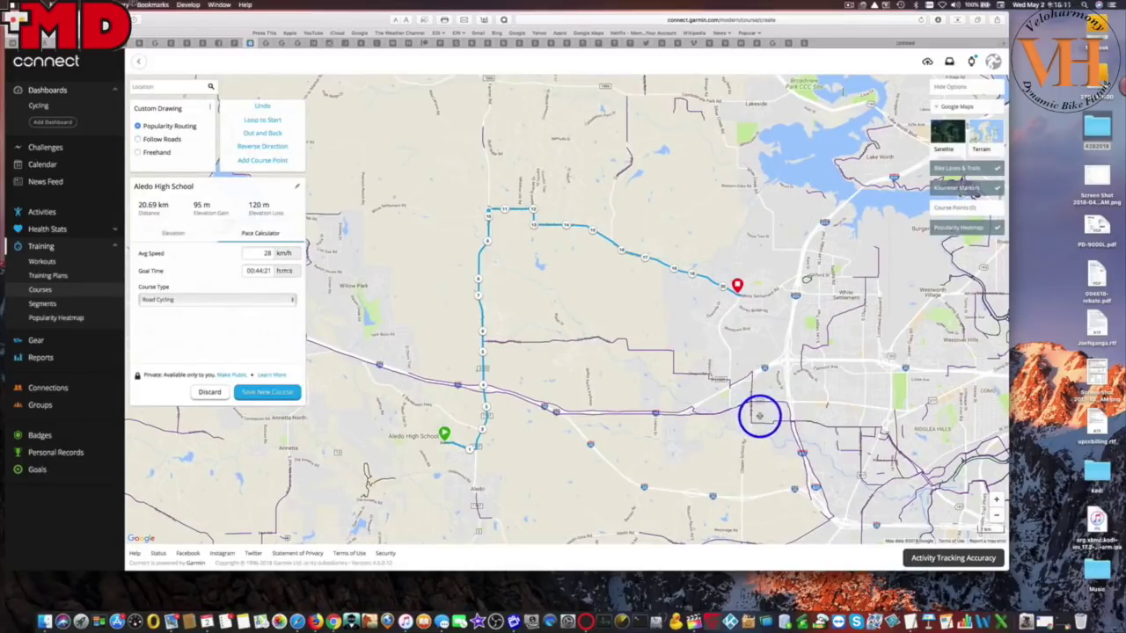
left_click(743, 463)
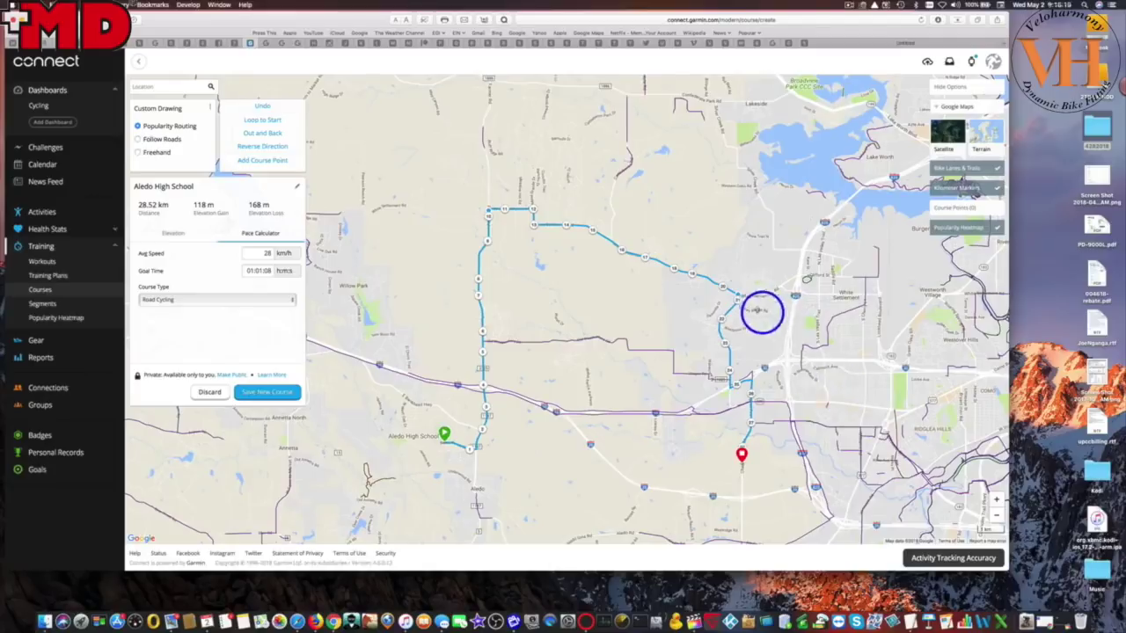
Step: Continue the course south and west to Aledo, and bring it back north to Aledo High School
left_click_drag(764, 311, 744, 274)
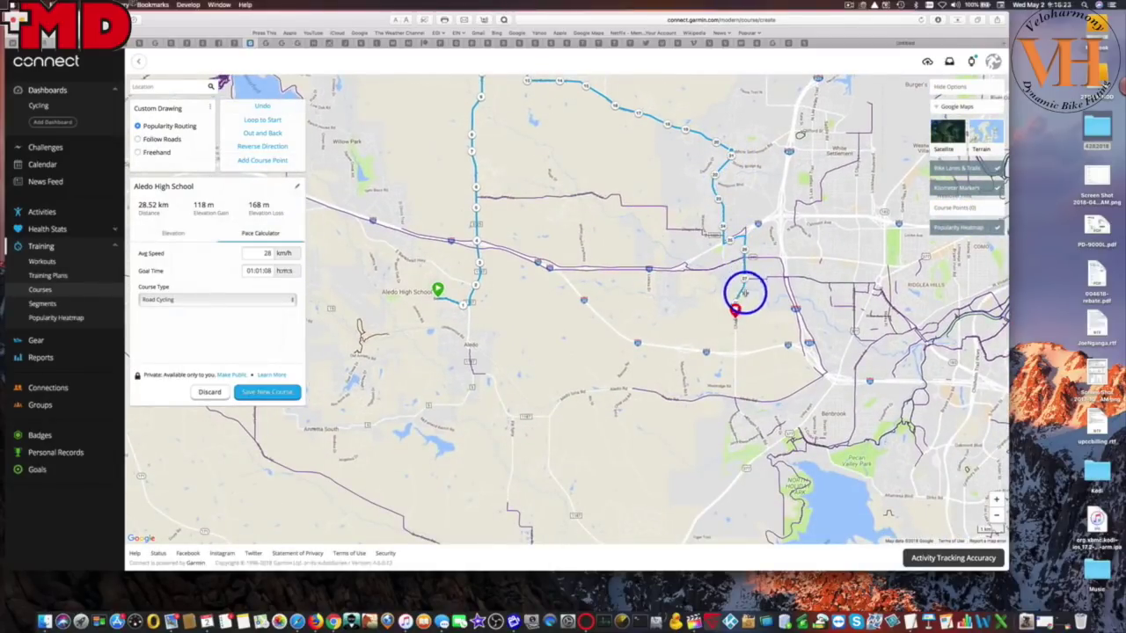
left_click(993, 62)
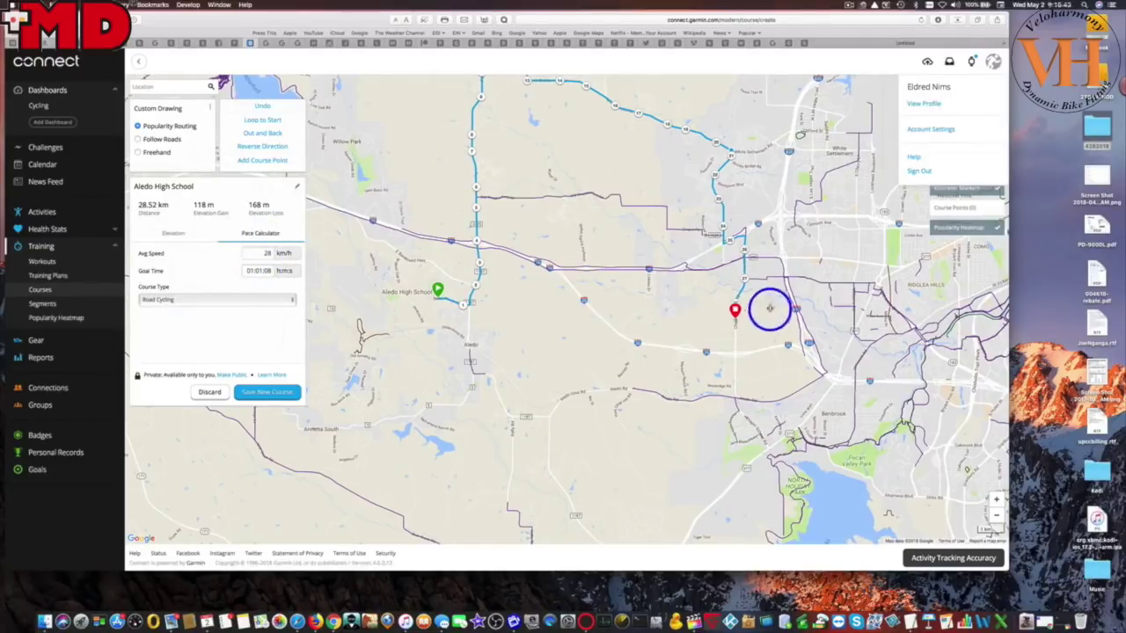
left_click(737, 313)
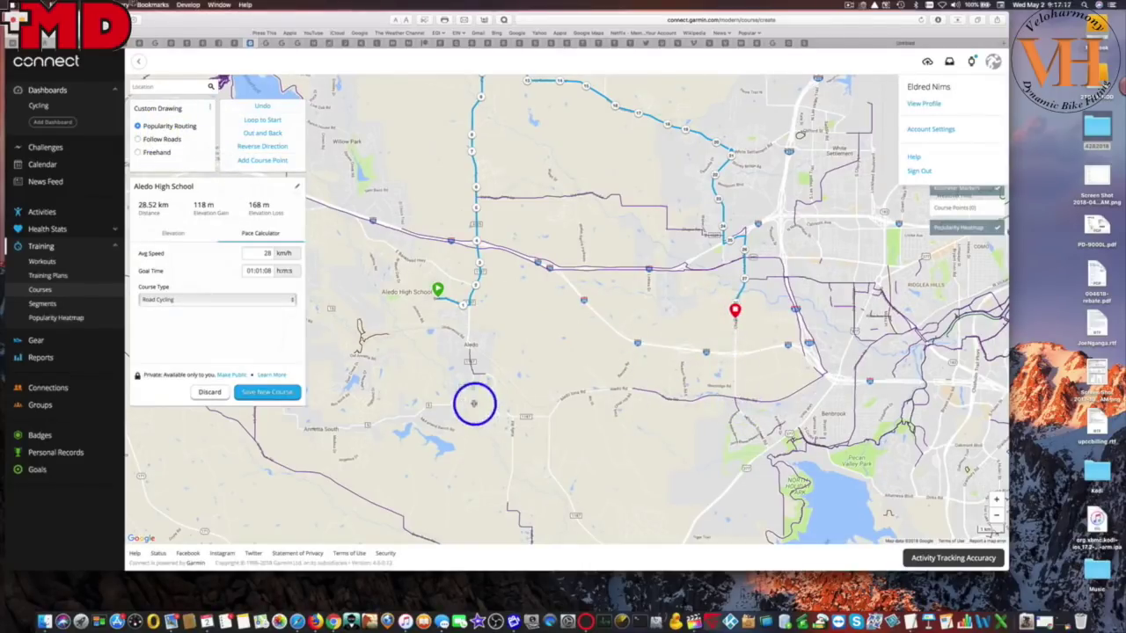
left_click(488, 377)
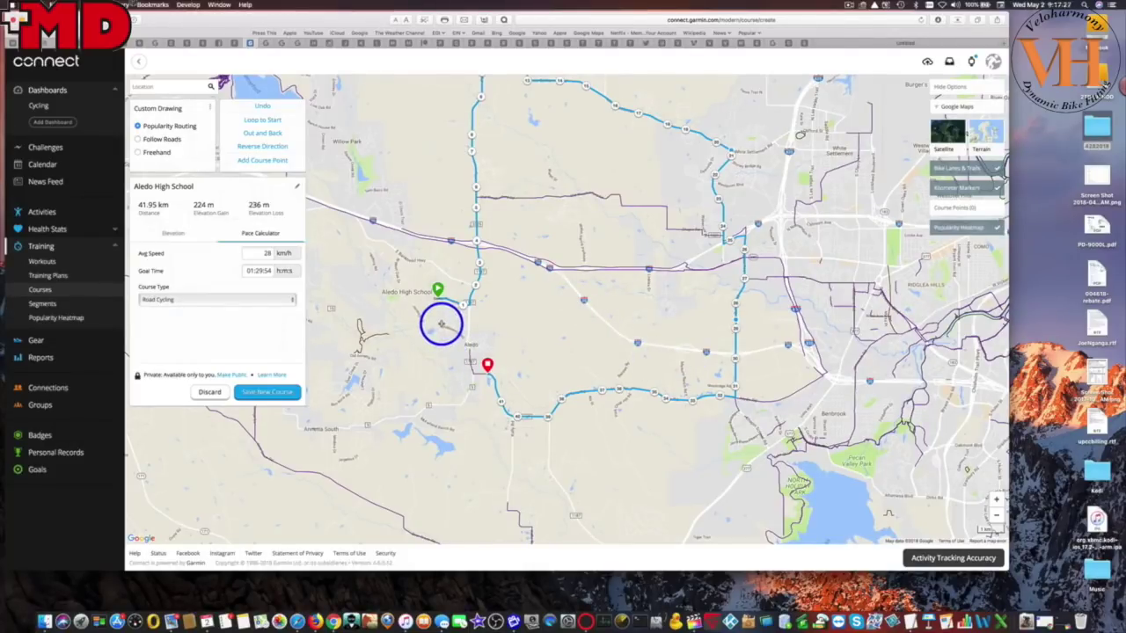
left_click(441, 279)
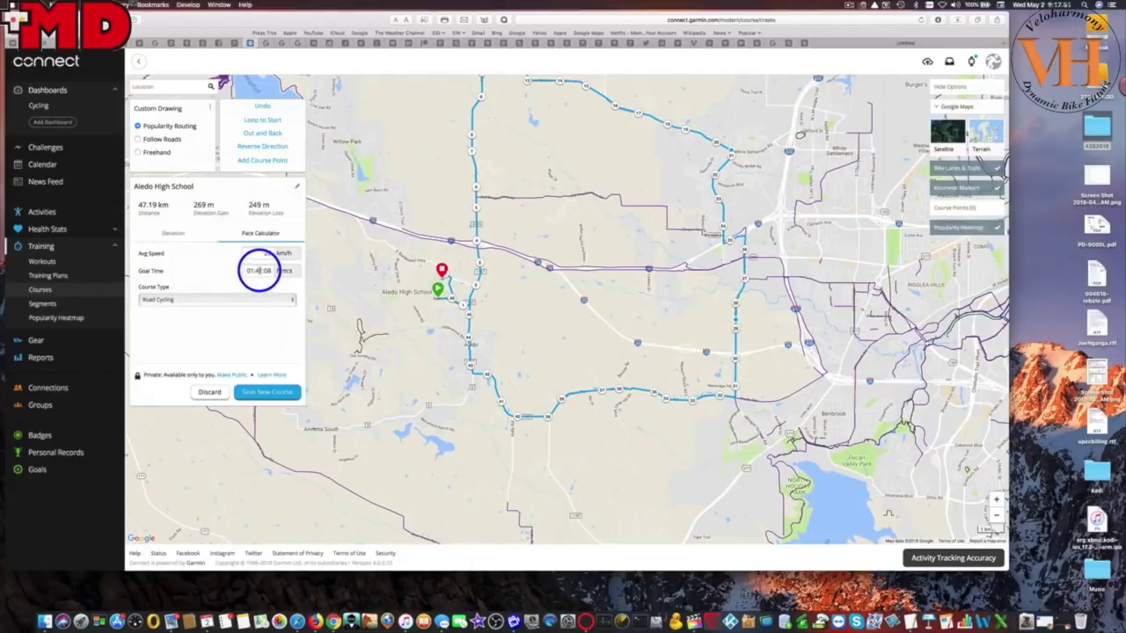
Step: Undo the last four course segments back to the point on White Settlement Road north of Lakewood Addition
left_click(261, 104)
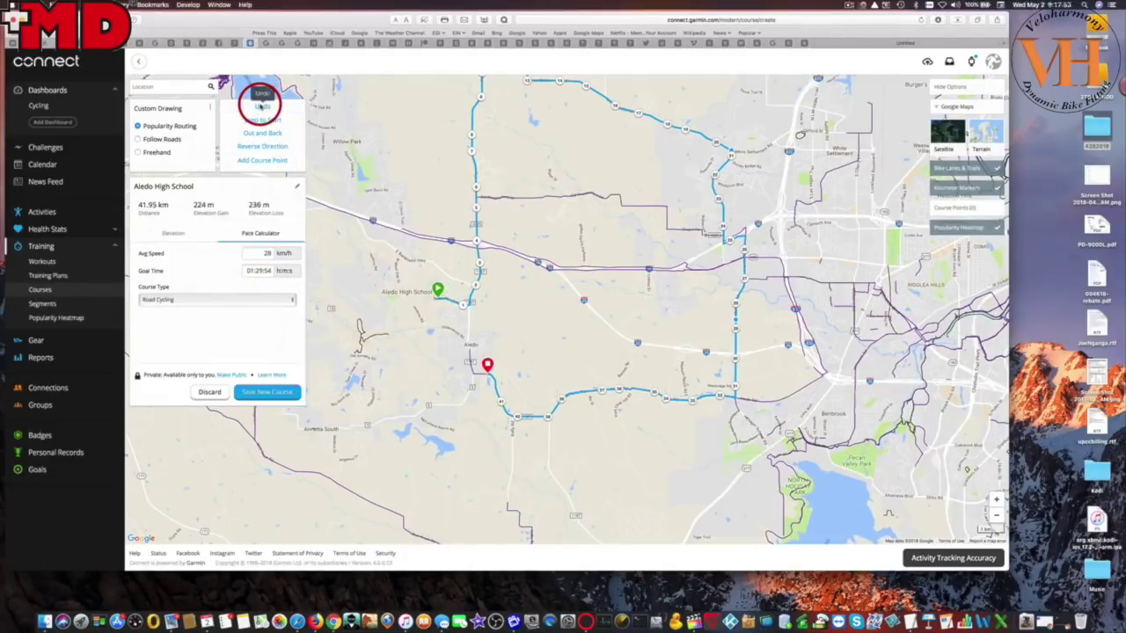
left_click(261, 104)
left_click(261, 104)
left_click(262, 104)
Step: Extend the course north toward Azle, southeast to the road west of Lakeside, and south to the area west of White Settlement
left_click_drag(776, 142, 758, 350)
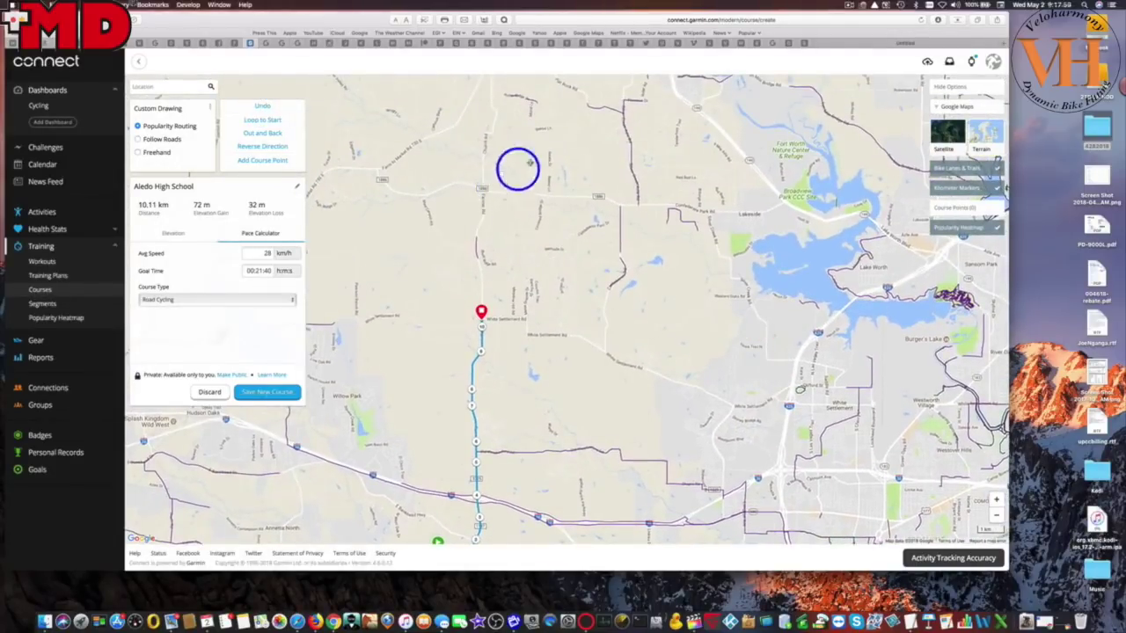
left_click_drag(684, 185, 691, 216)
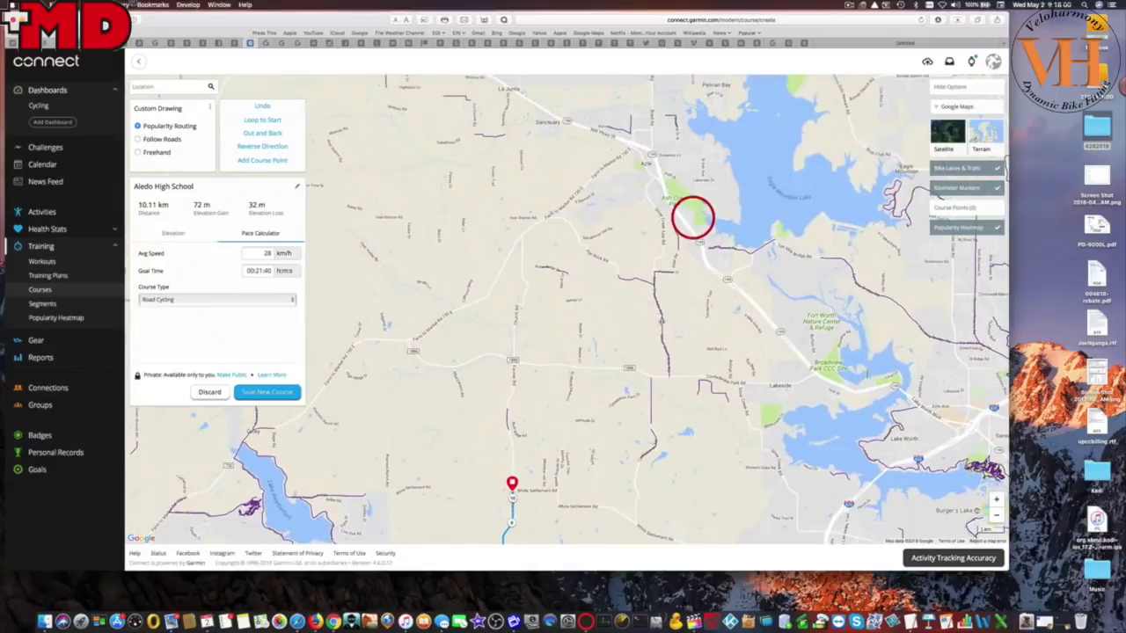
left_click(551, 217)
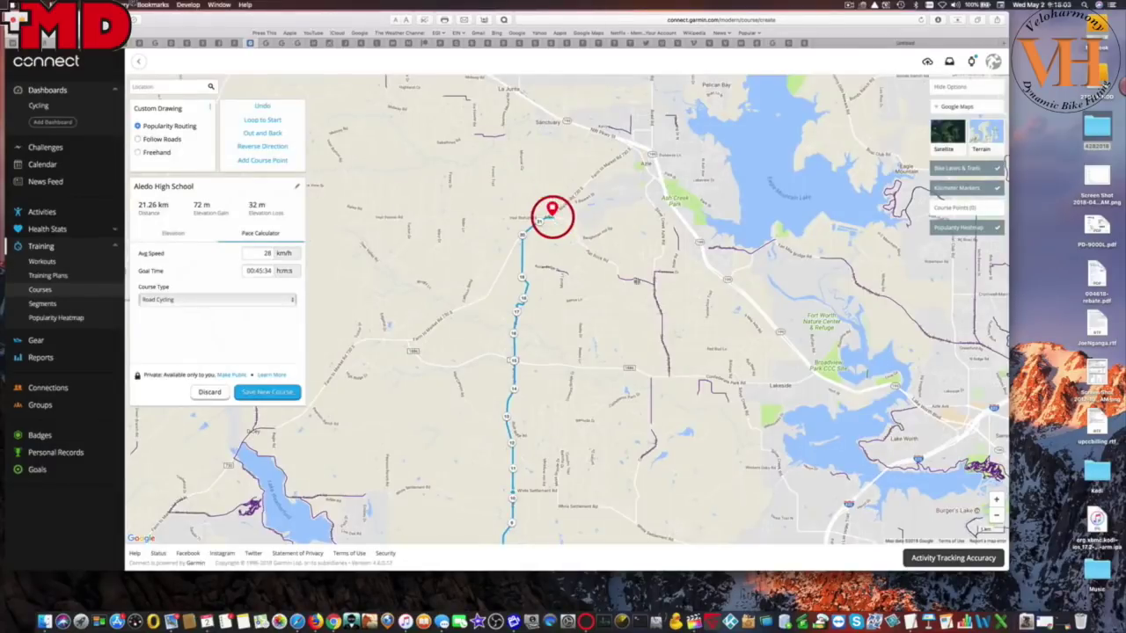
left_click(696, 377)
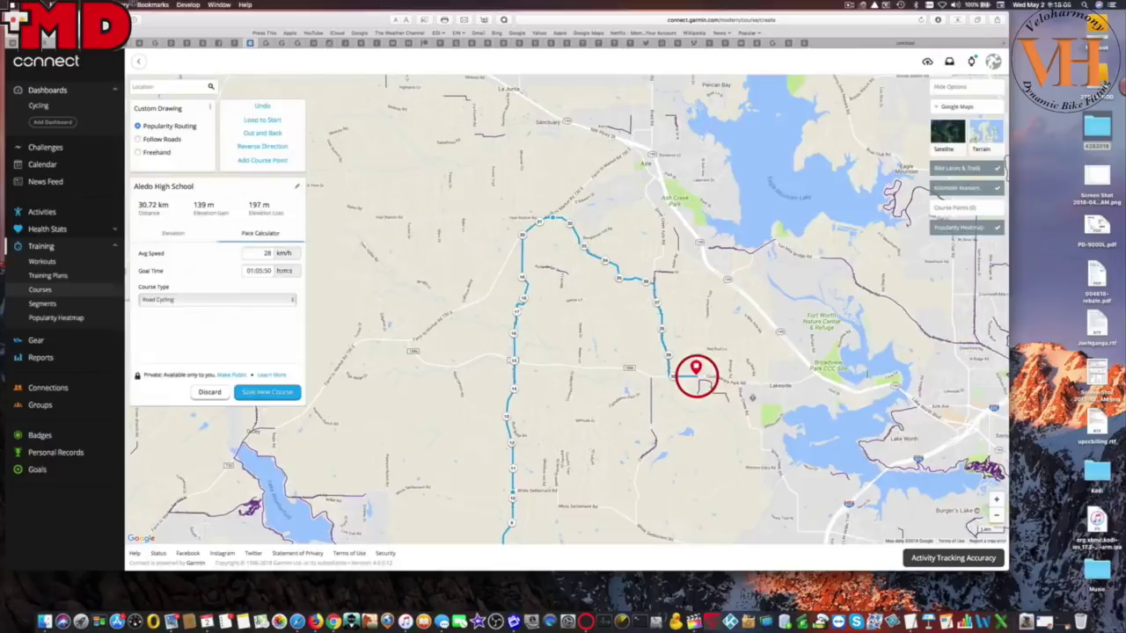
left_click(803, 531)
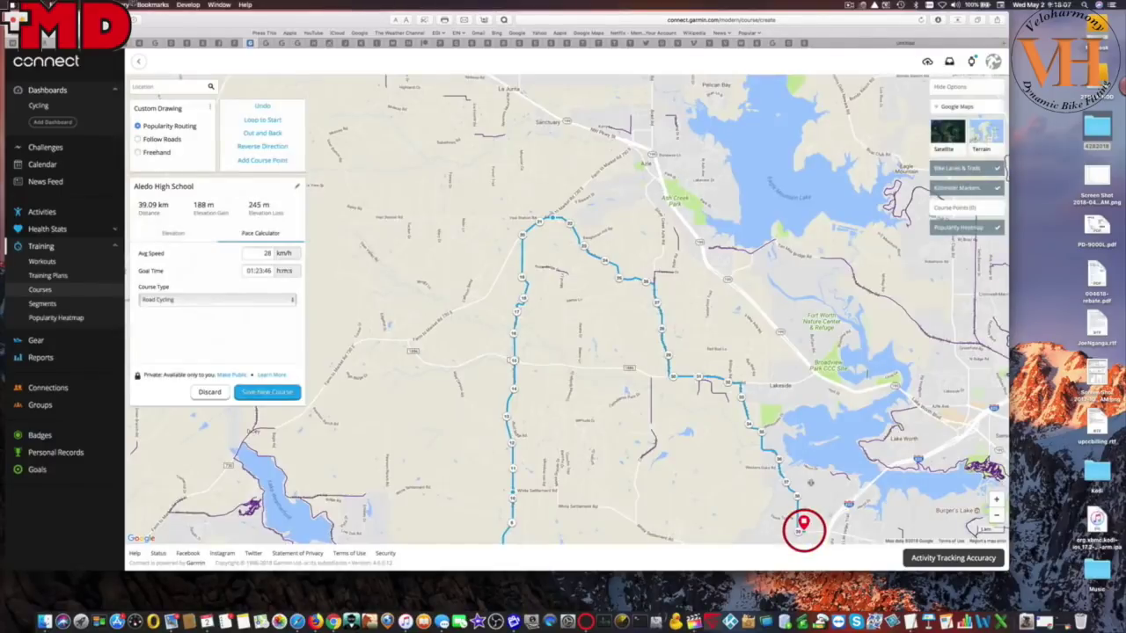
Step: Extend the course east into White Settlement and south to Benbrook
left_click_drag(801, 469, 681, 217)
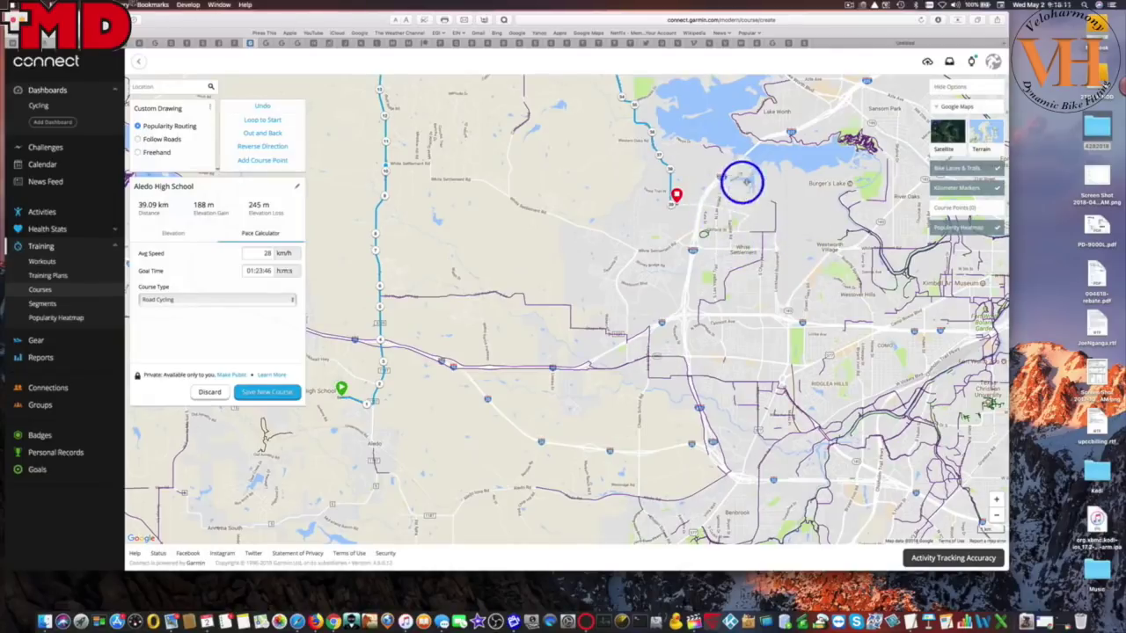
left_click(744, 269)
scroll(757, 280, "down", 2)
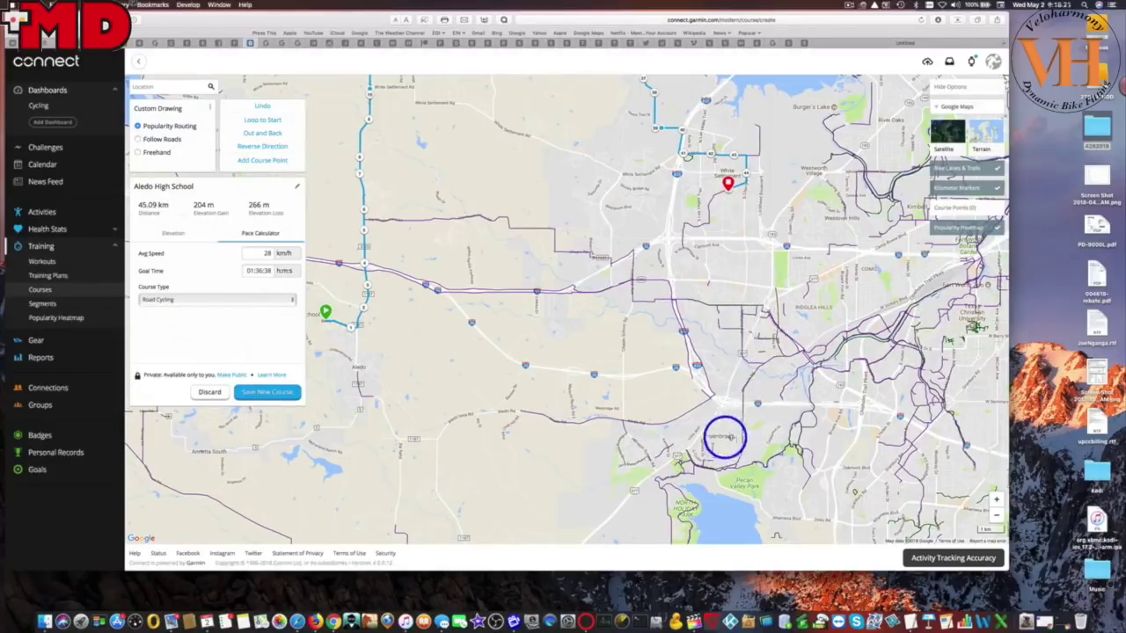
left_click(743, 442)
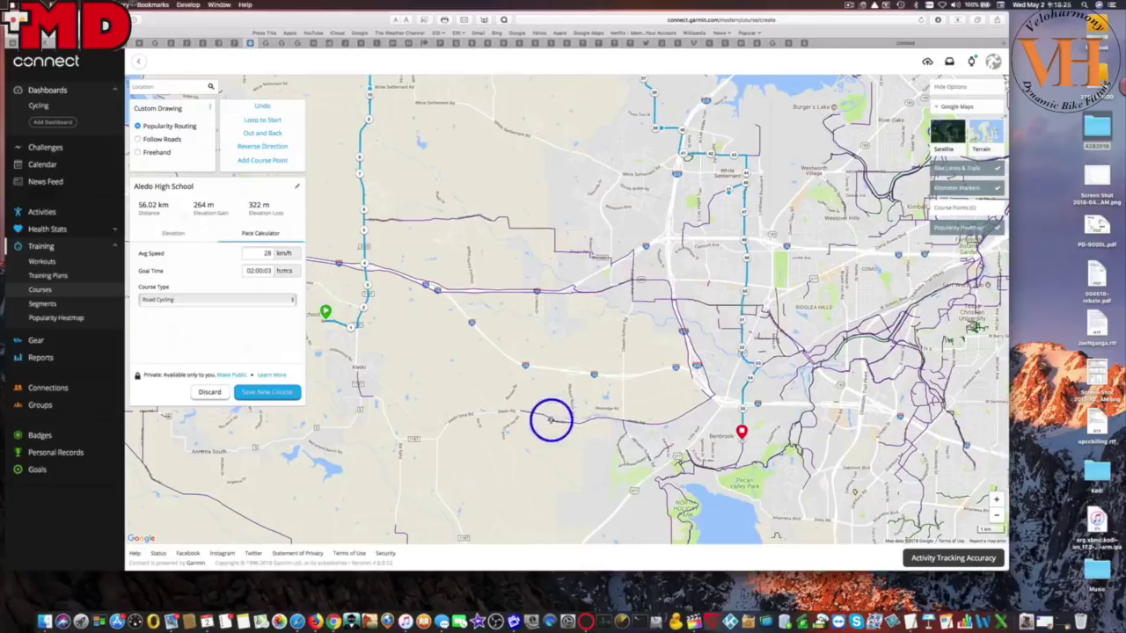
Step: Route the course west from Benbrook and north through Aledo to just south of Aledo High School
left_click(542, 416)
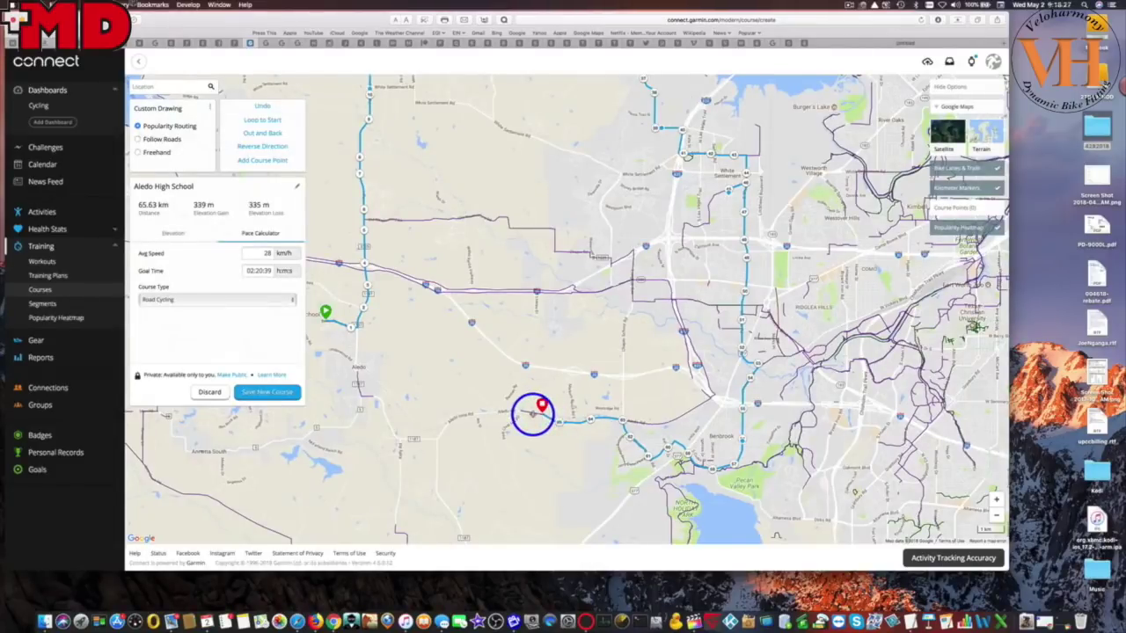
left_click(405, 439)
left_click(353, 355)
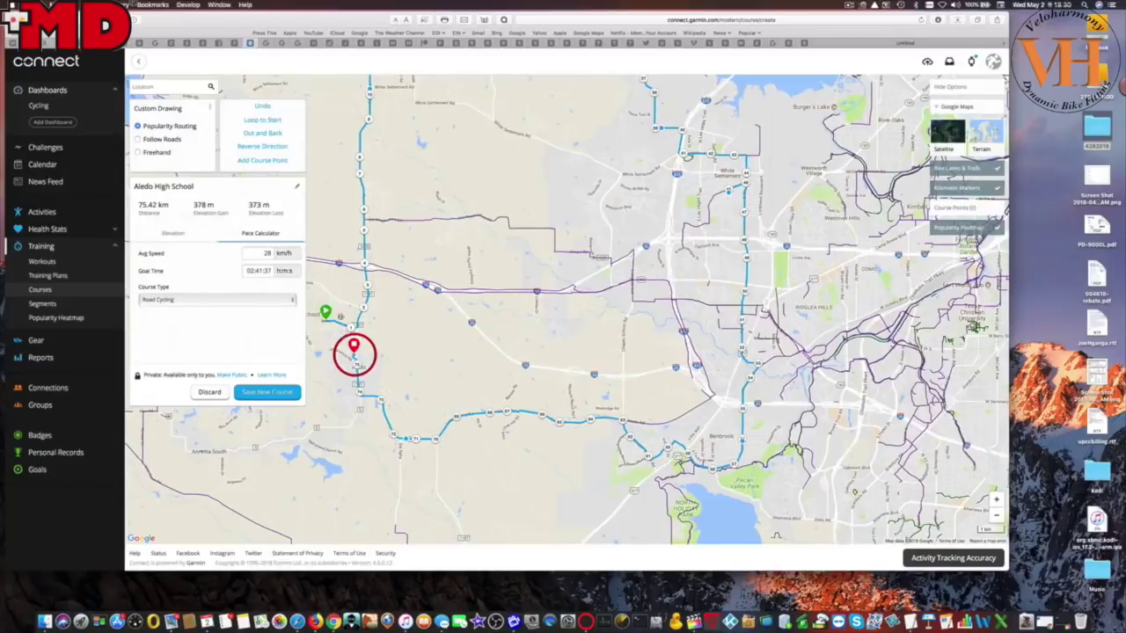
Step: Close the loop by extending the course north to an end point just northeast of the start marker at Aledo High School
left_click(335, 307)
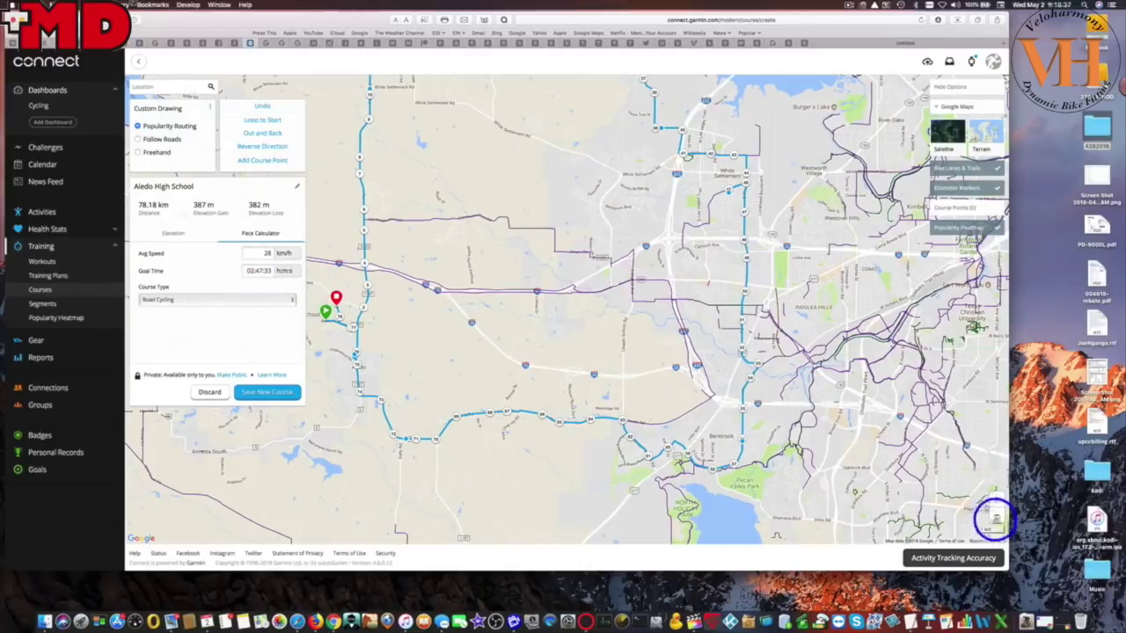
left_click(997, 516)
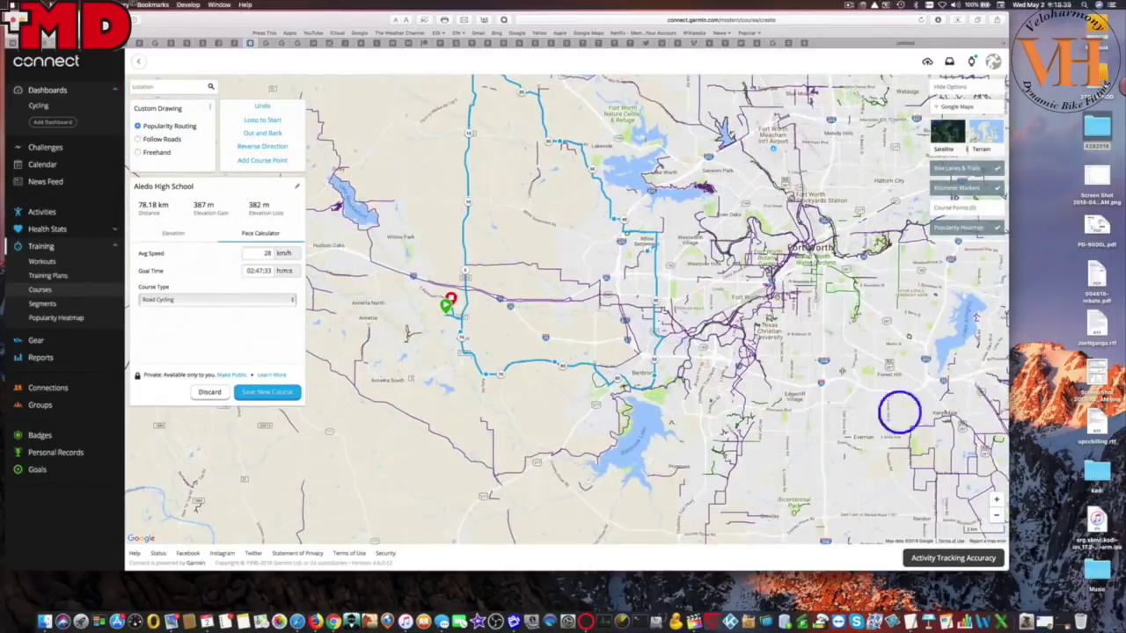
left_click_drag(708, 222, 763, 336)
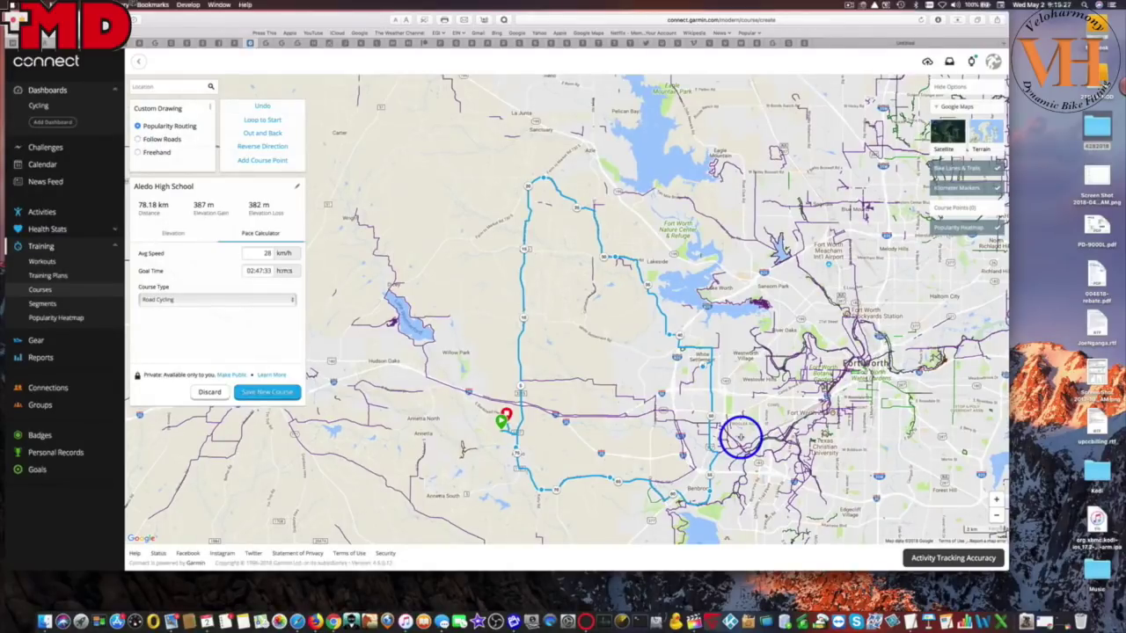
Step: Save the Aledo High School loop as a new private course and inspect its elevation profile
left_click(271, 393)
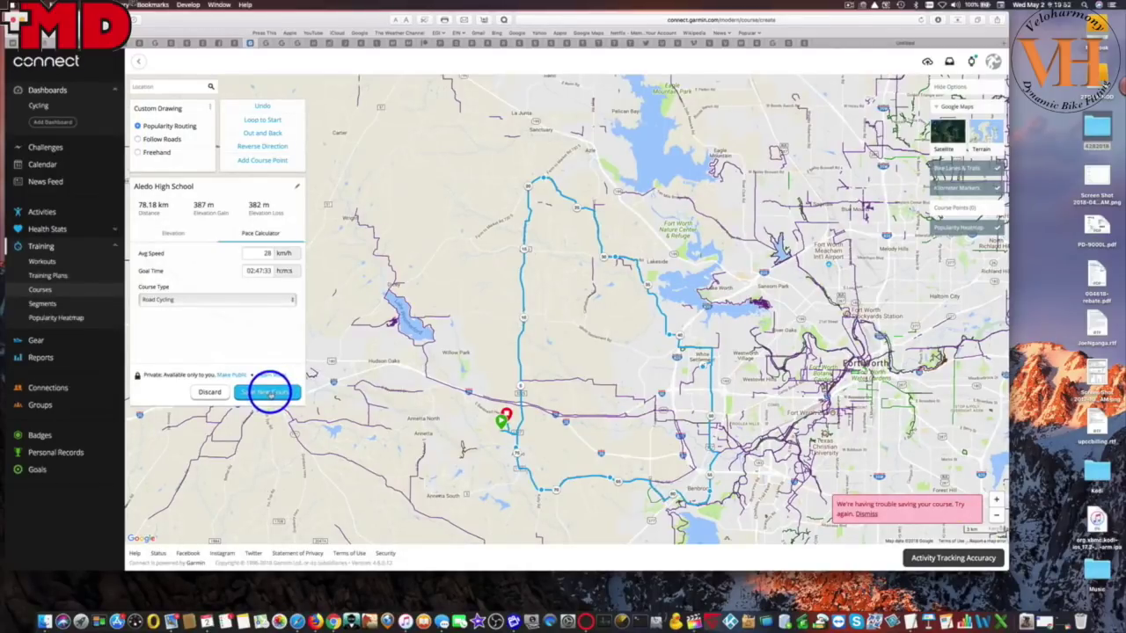
left_click(866, 515)
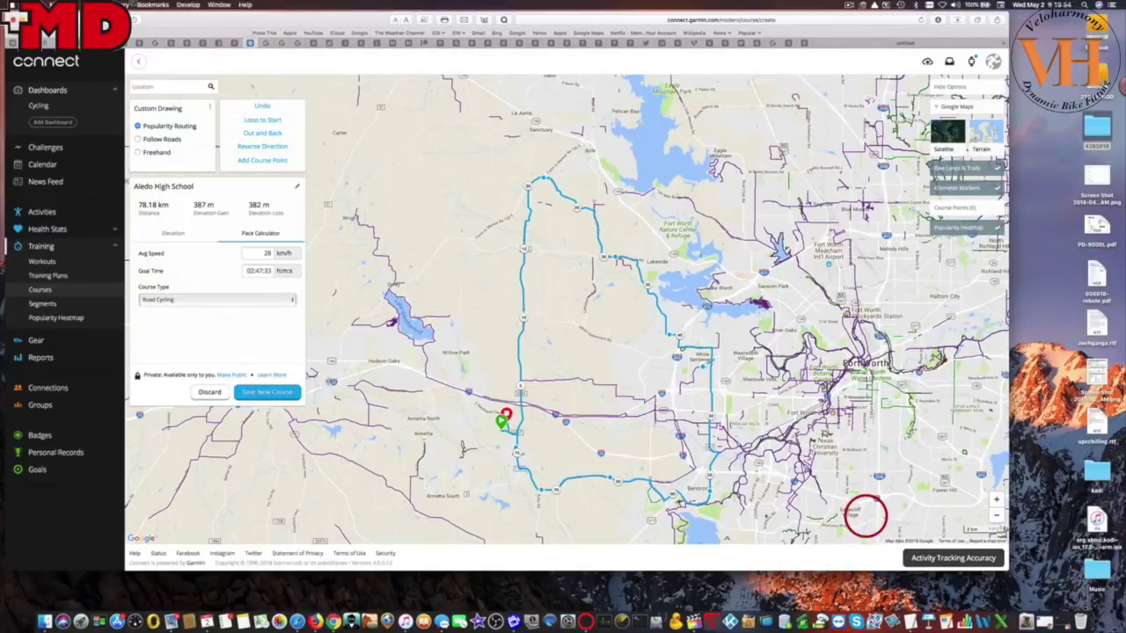
left_click(246, 393)
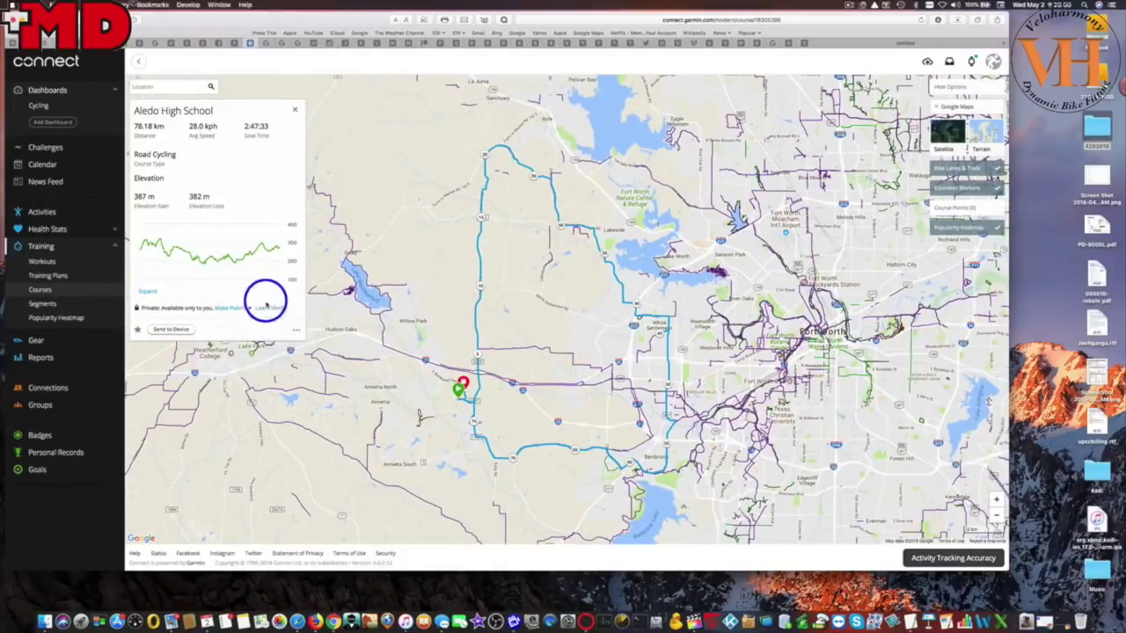
mouse_move(180, 250)
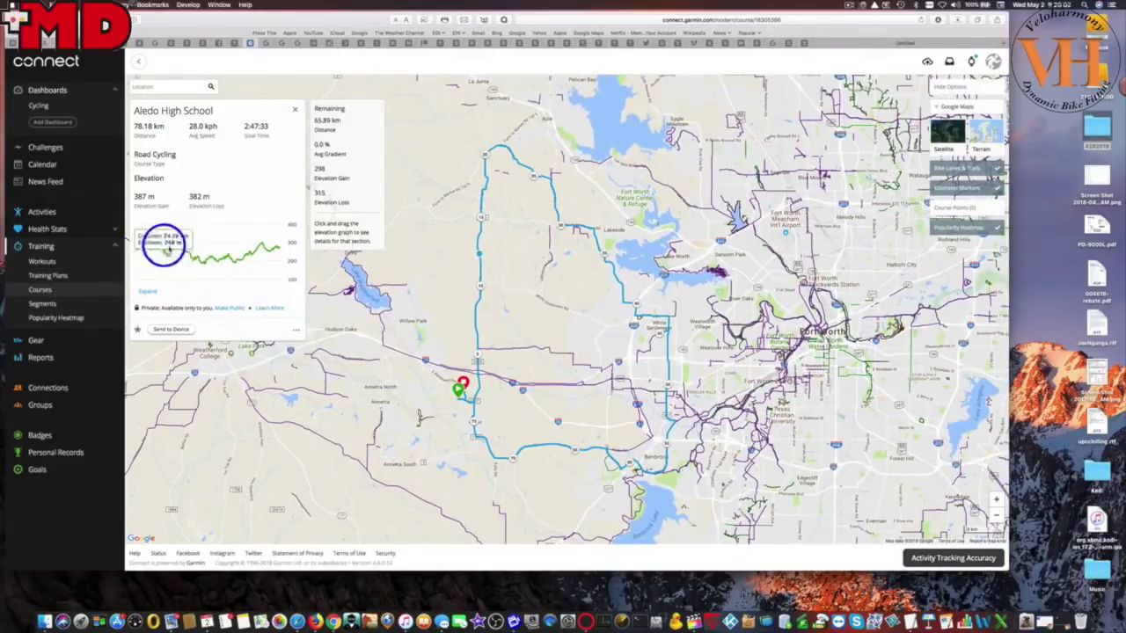